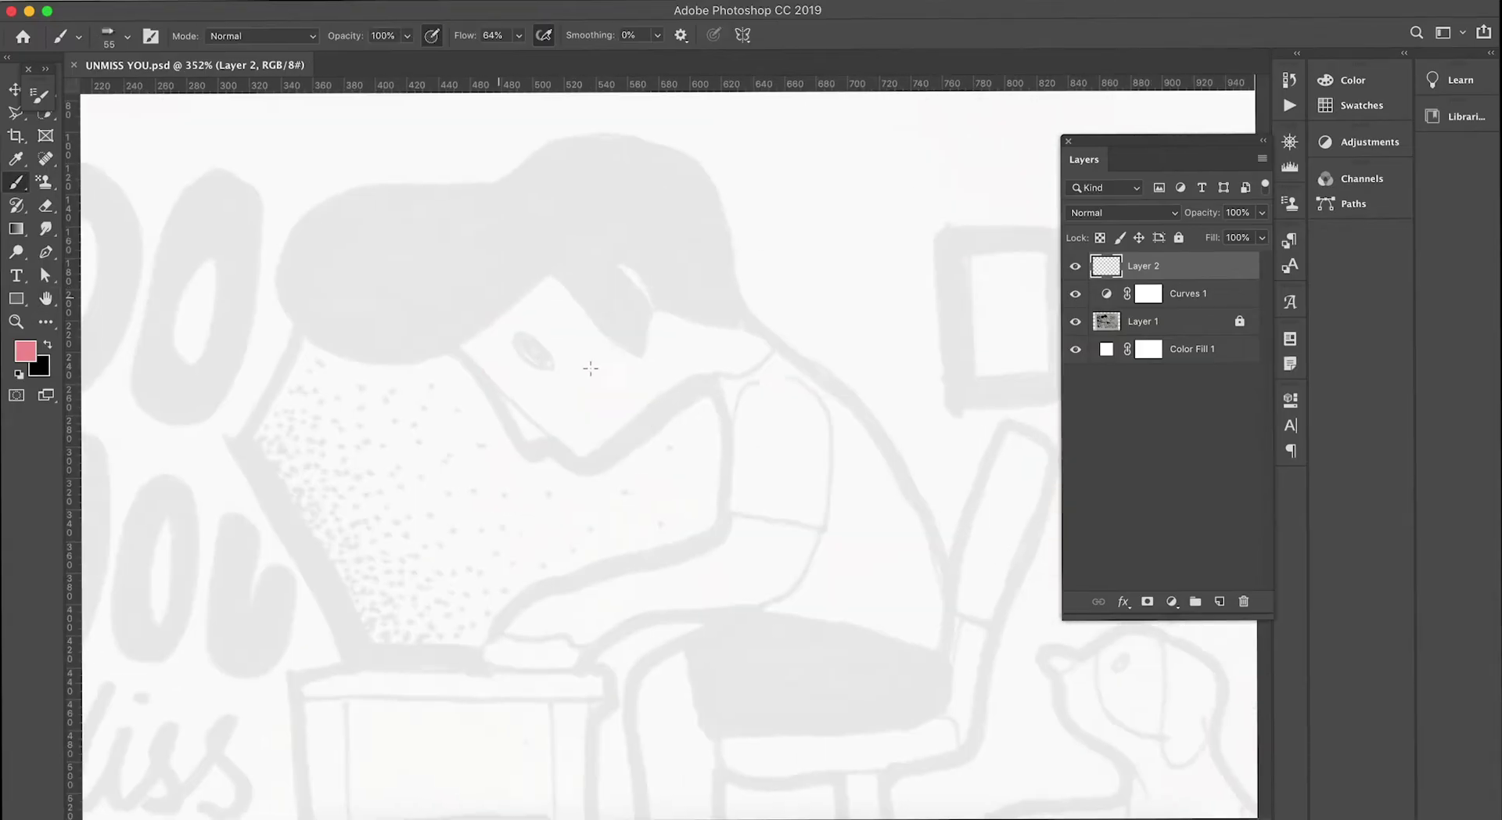
# - Trace the character's head and face outline in pink over the grey sketch on Layer 2
pyautogui.moveTo(454, 295)
pyautogui.mouseDown()
pyautogui.moveTo(501, 395)
pyautogui.moveTo(743, 380)
pyautogui.moveTo(437, 178)
pyautogui.moveTo(373, 387)
pyautogui.mouseUp()
pyautogui.scroll(-3, 374, 387)
pyautogui.moveTo(471, 404); pyautogui.dragTo(635, 368)
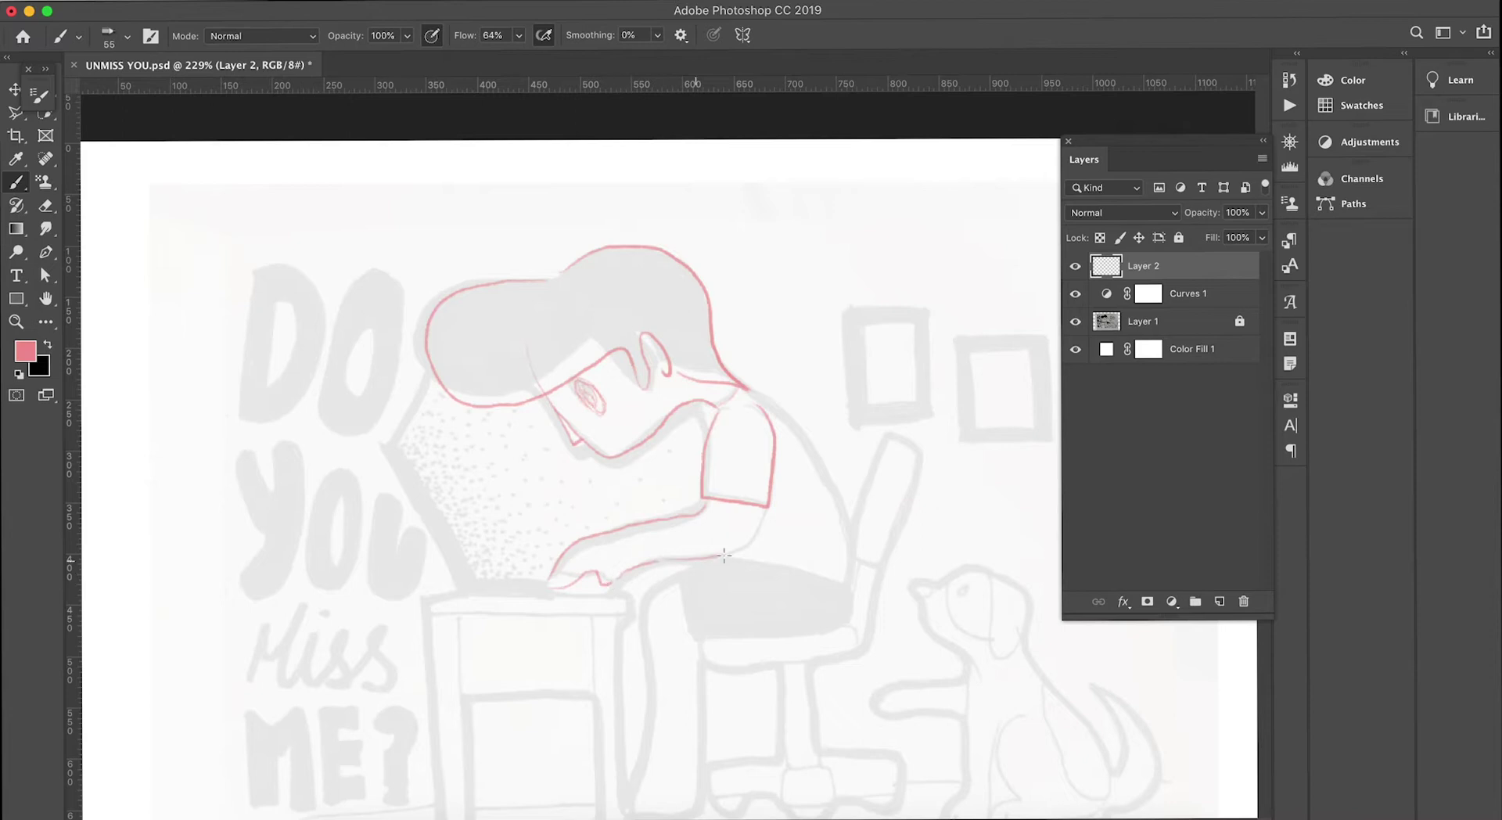
# - Outline the chair back and the desk's left leg in pink
pyautogui.hotkey('ctrl', '-')
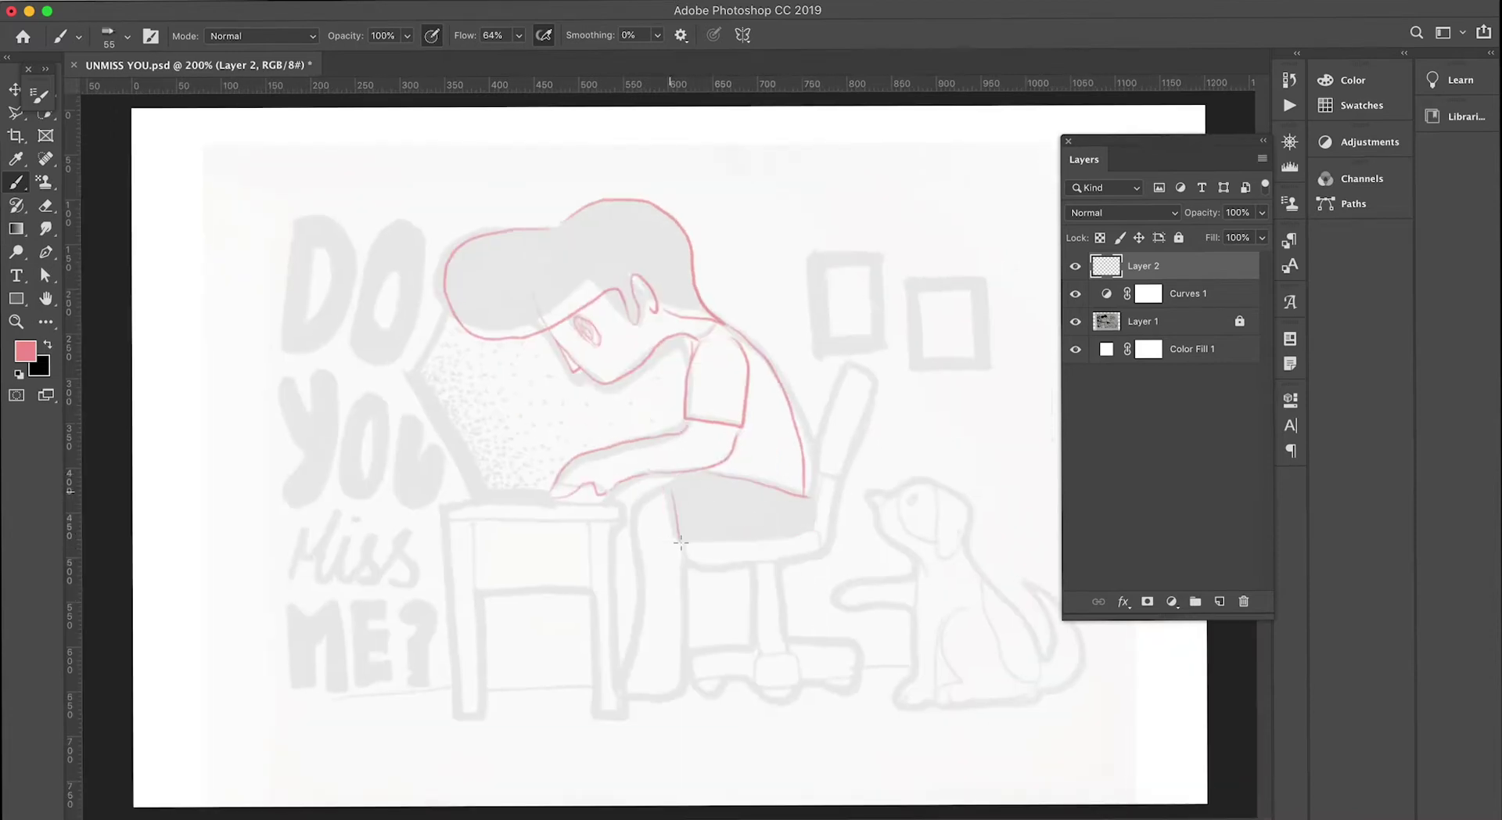
pyautogui.moveTo(818, 473); pyautogui.dragTo(838, 472)
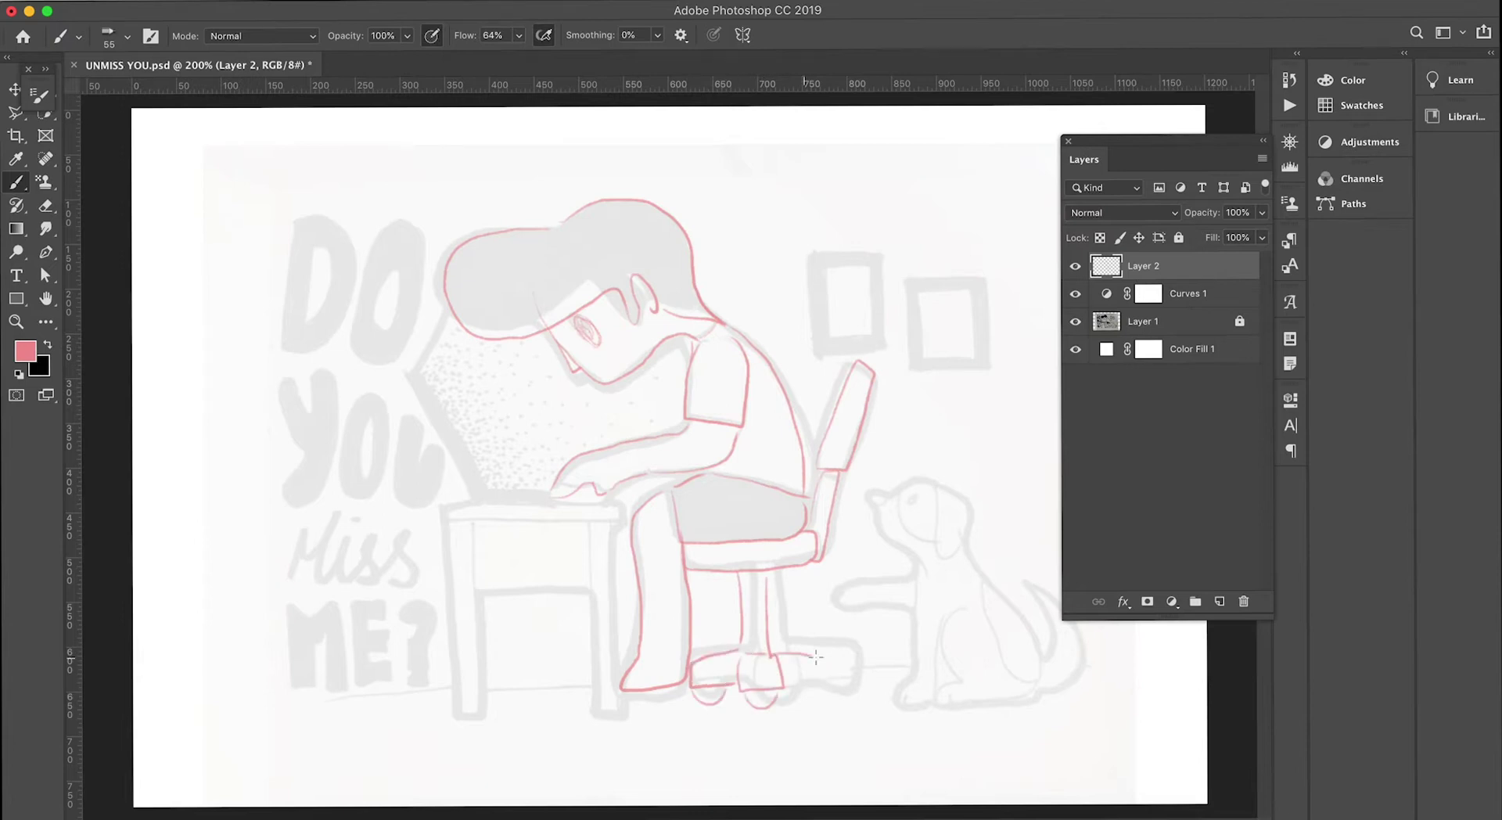
pyautogui.moveTo(453, 588); pyautogui.dragTo(475, 597)
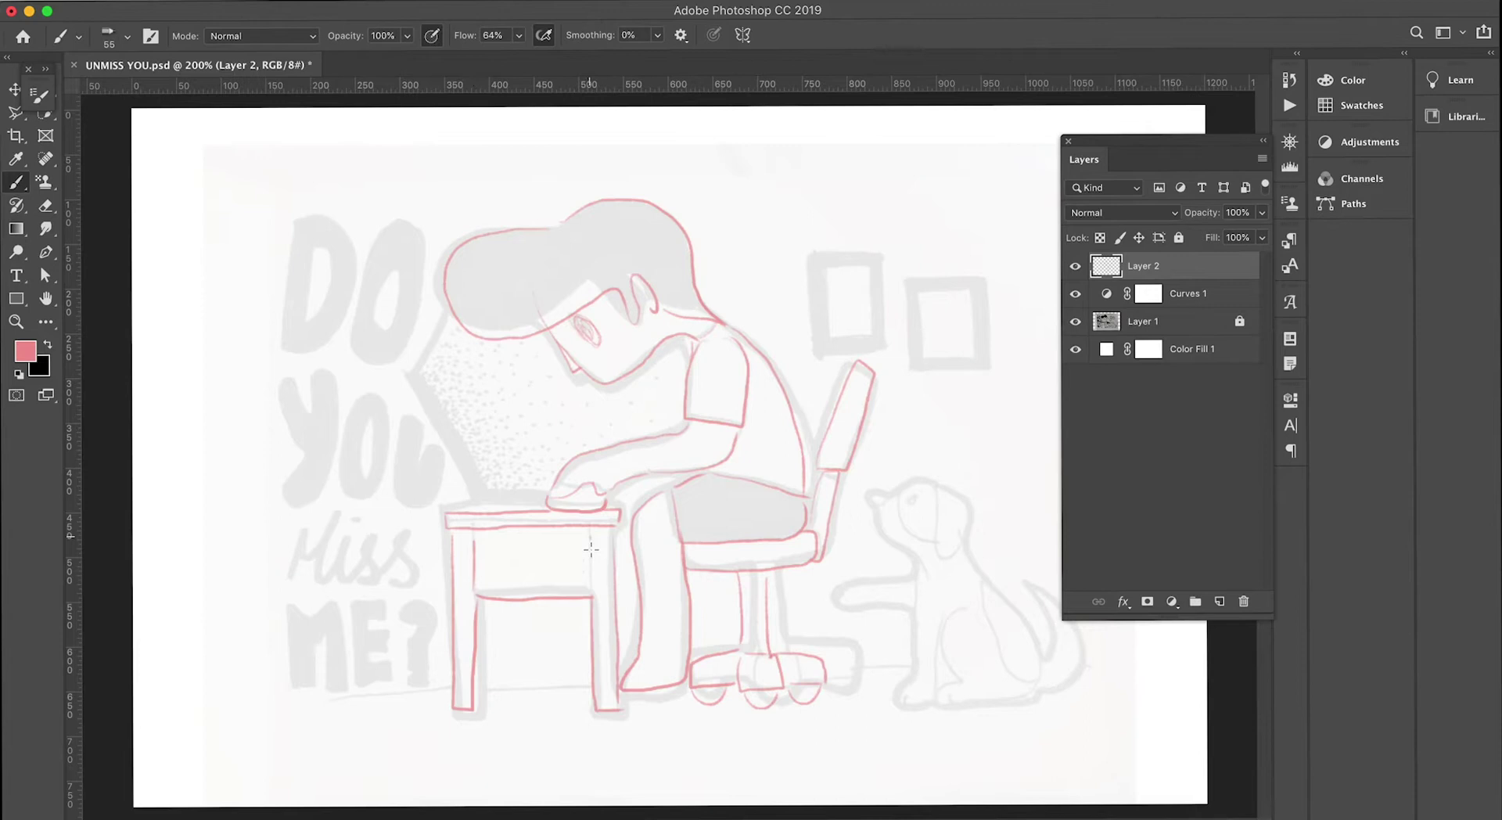
pyautogui.hotkey('ctrl', 'z')
# - Trace the dog's nose, chin, neck and raised paw, undoing stray strokes
pyautogui.moveTo(869, 498); pyautogui.dragTo(931, 565)
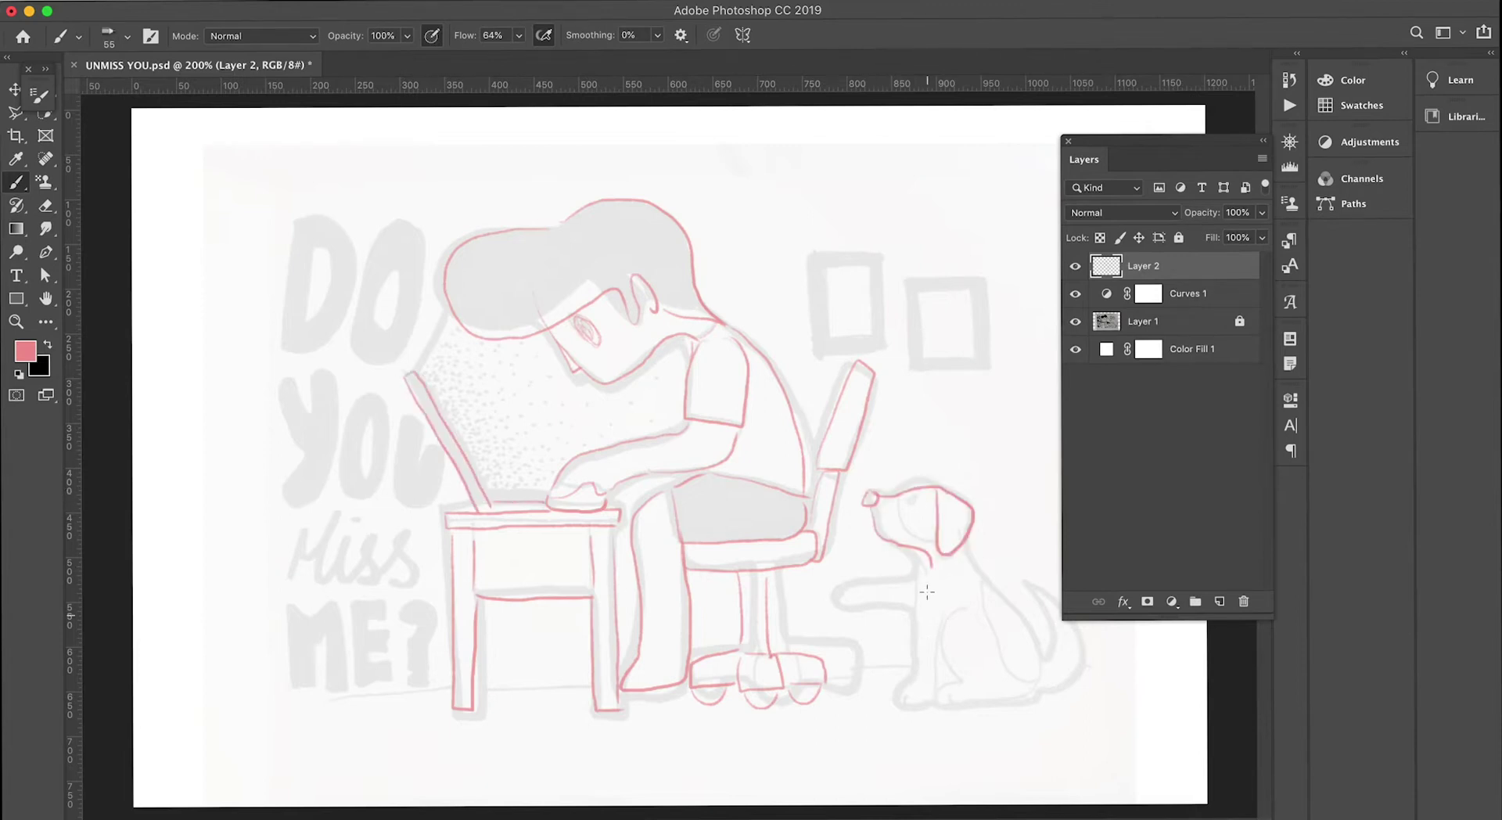
pyautogui.hotkey('ctrl', 'z')
pyautogui.hotkey('ctrl', 'z')
pyautogui.scroll(3, 988, 563)
pyautogui.moveTo(987, 564); pyautogui.dragTo(559, 252)
pyautogui.hotkey('ctrl', 'z')
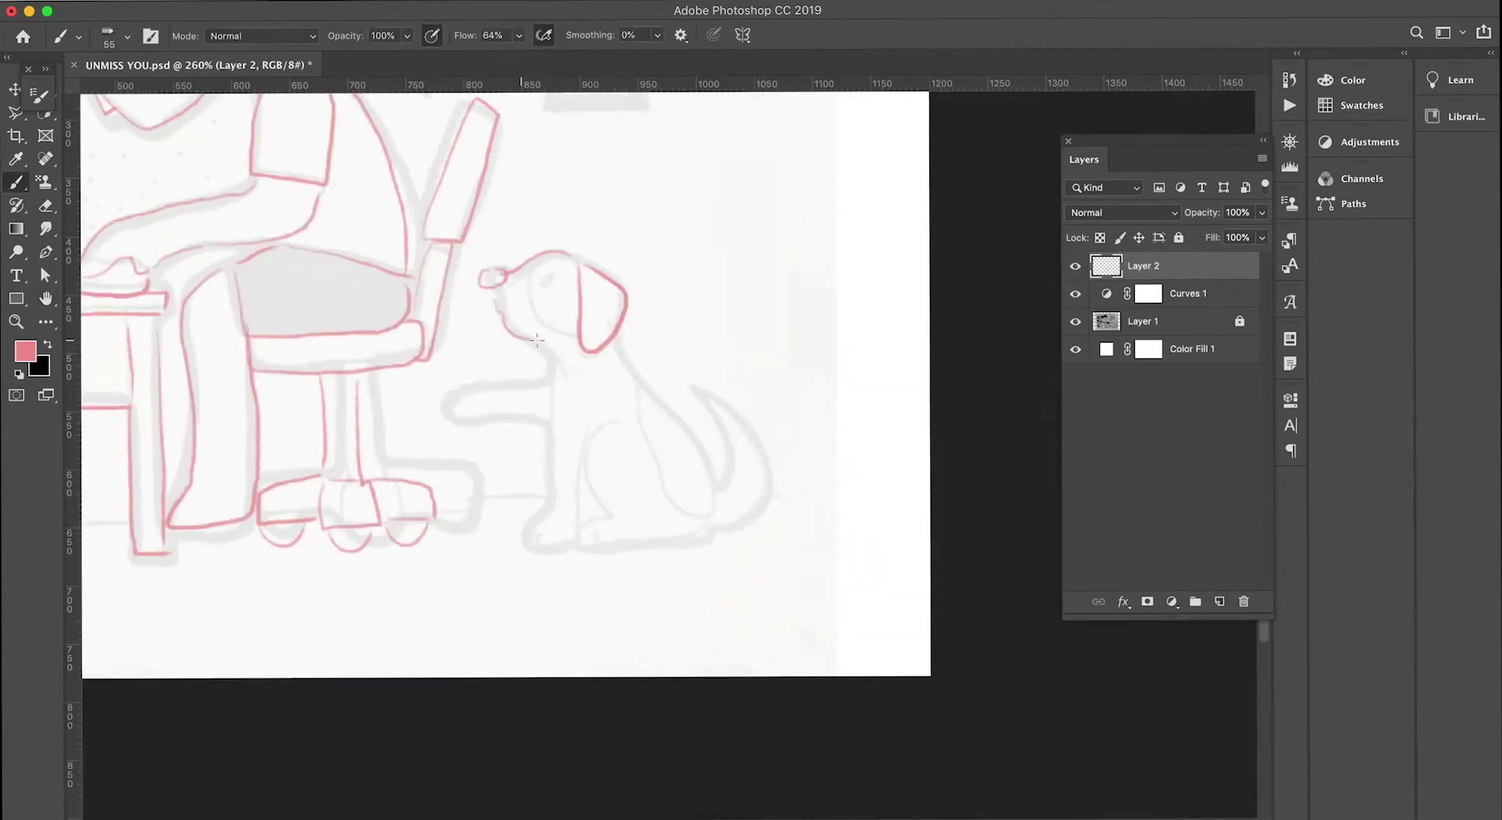
pyautogui.scroll(-3, 537, 339)
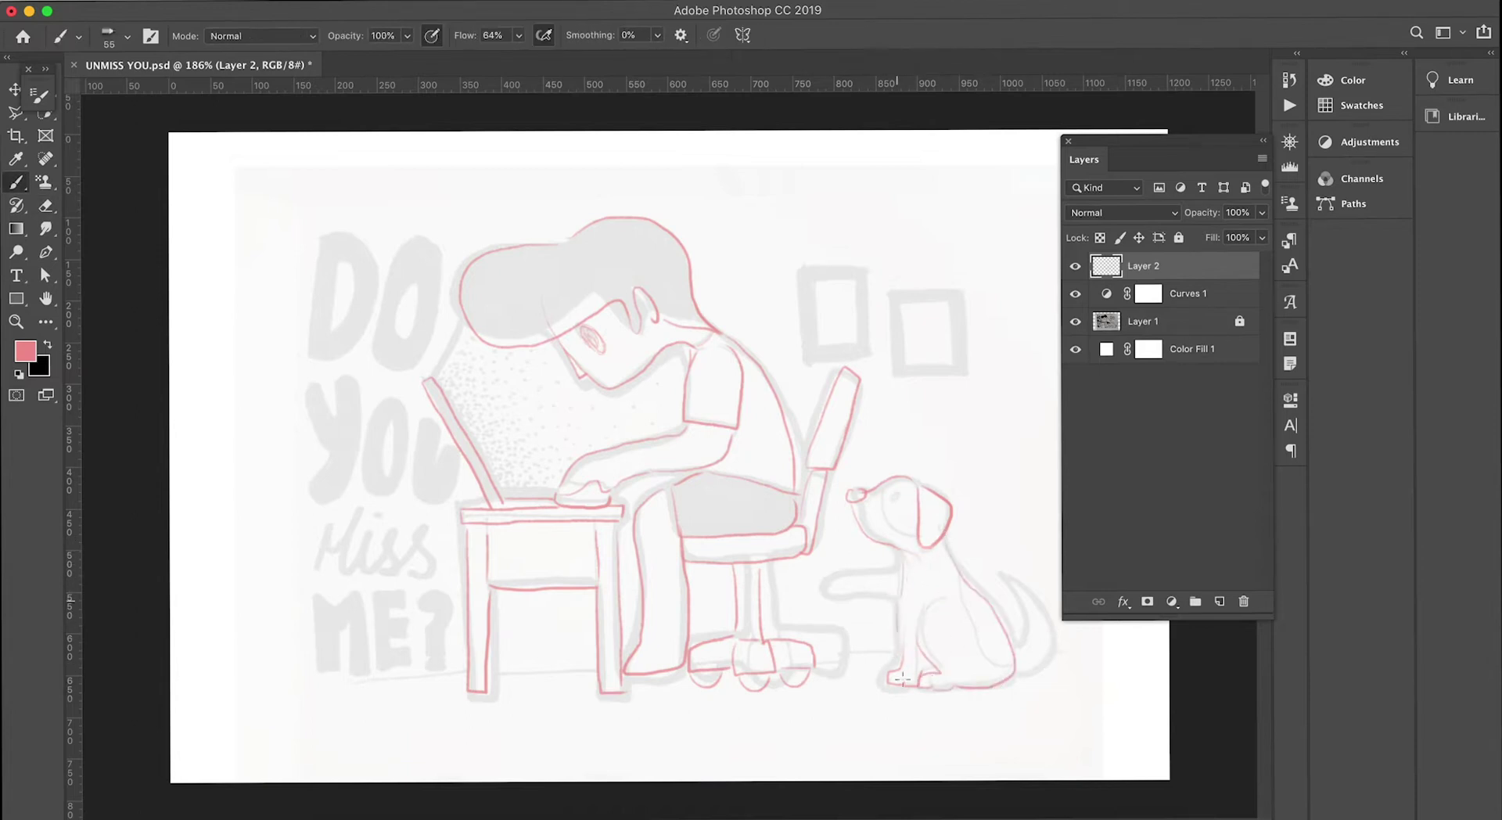
pyautogui.moveTo(838, 576); pyautogui.dragTo(901, 593)
# - Redraw the dog's back and tail, and add the line from its ear down its neck
pyautogui.scroll(3, 841, 573)
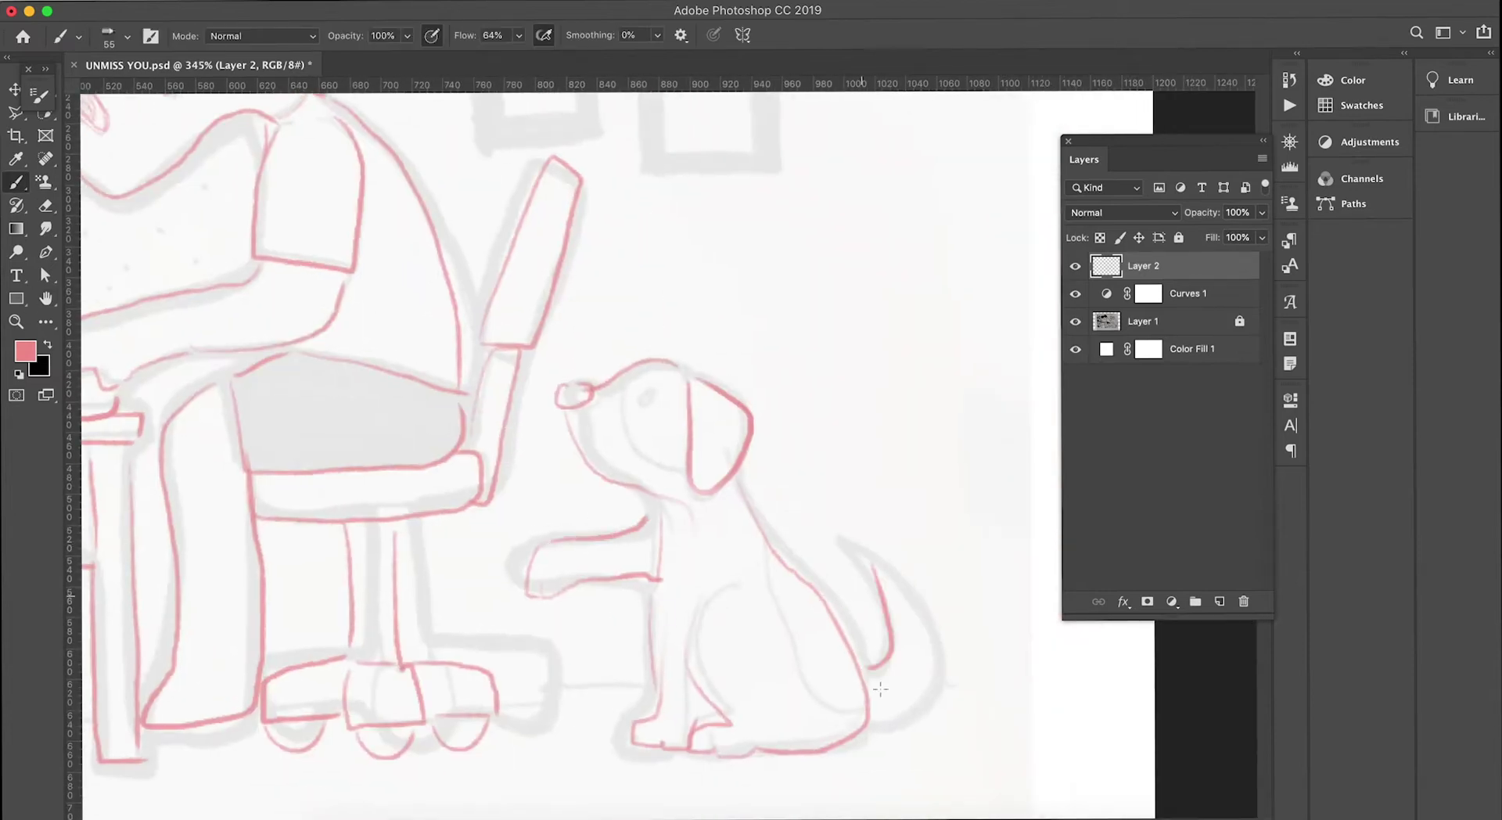
pyautogui.hotkey('ctrl', 'z')
pyautogui.press('e')
pyautogui.press('b')
pyautogui.moveTo(870, 731); pyautogui.dragTo(858, 619)
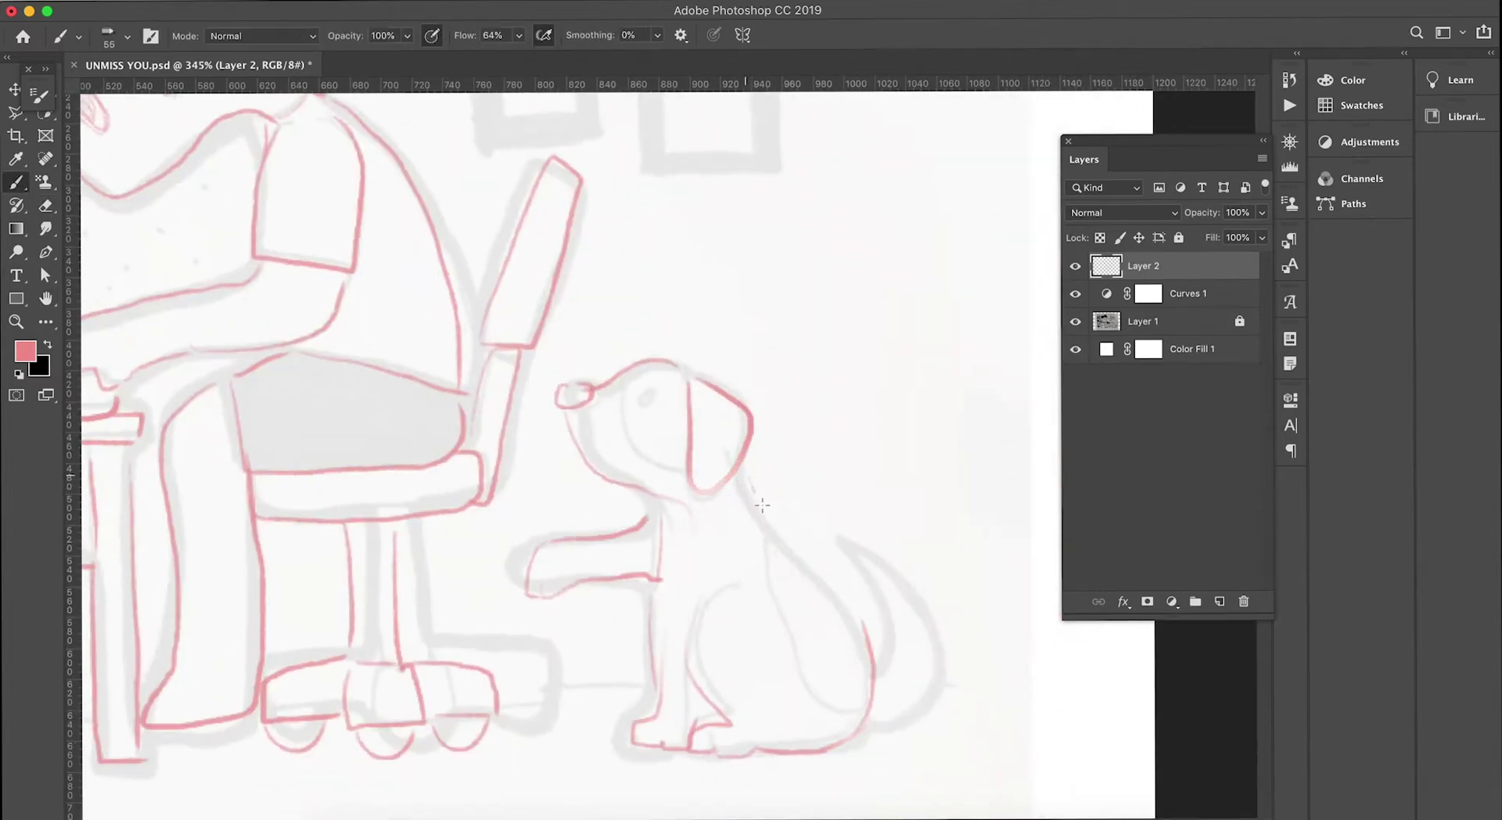
pyautogui.moveTo(740, 478); pyautogui.dragTo(774, 539)
pyautogui.scroll(-3, 818, 580)
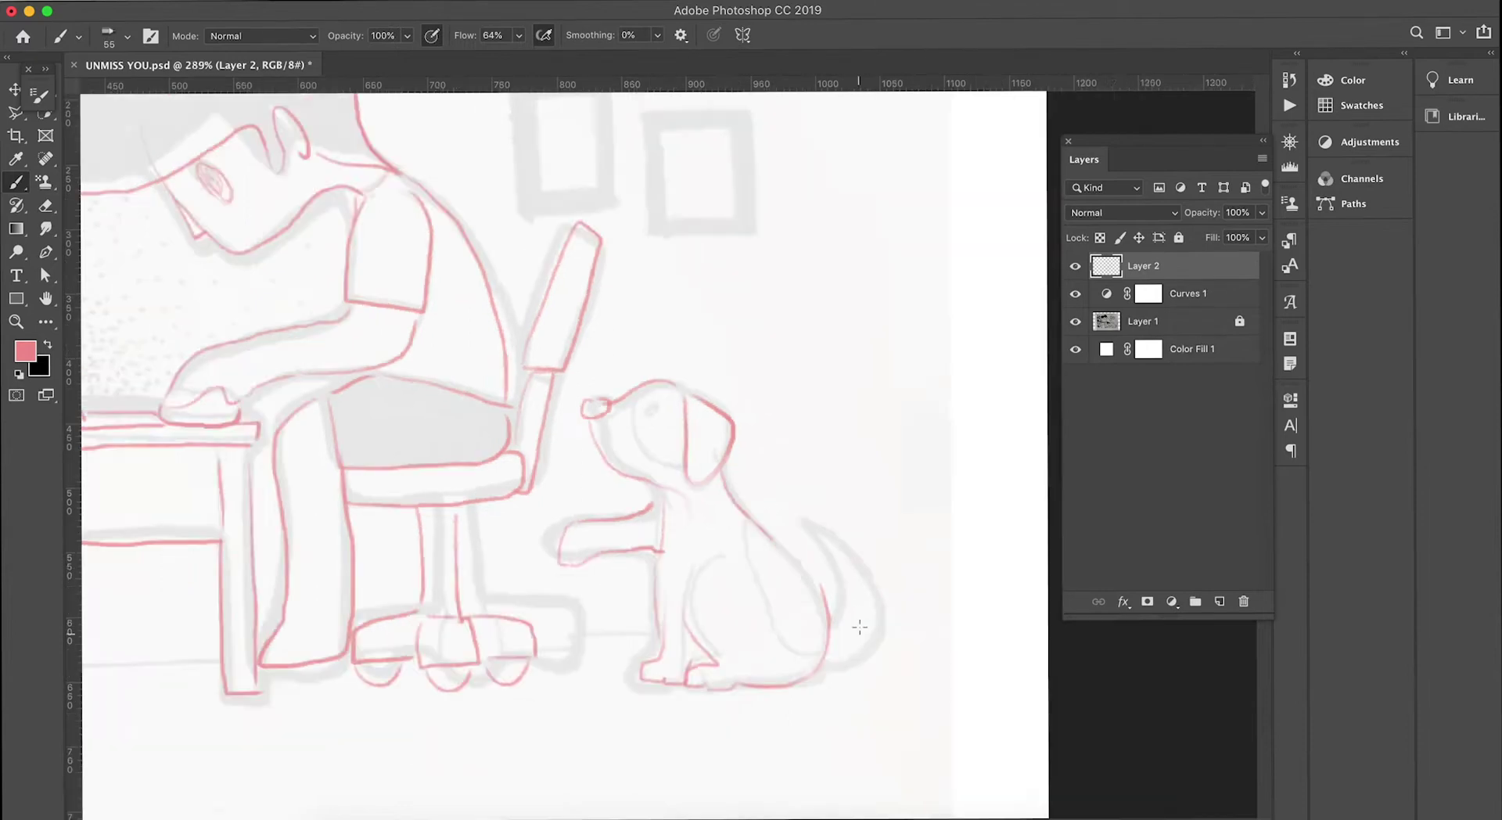
pyautogui.moveTo(1229, 145); pyautogui.dragTo(1260, 141)
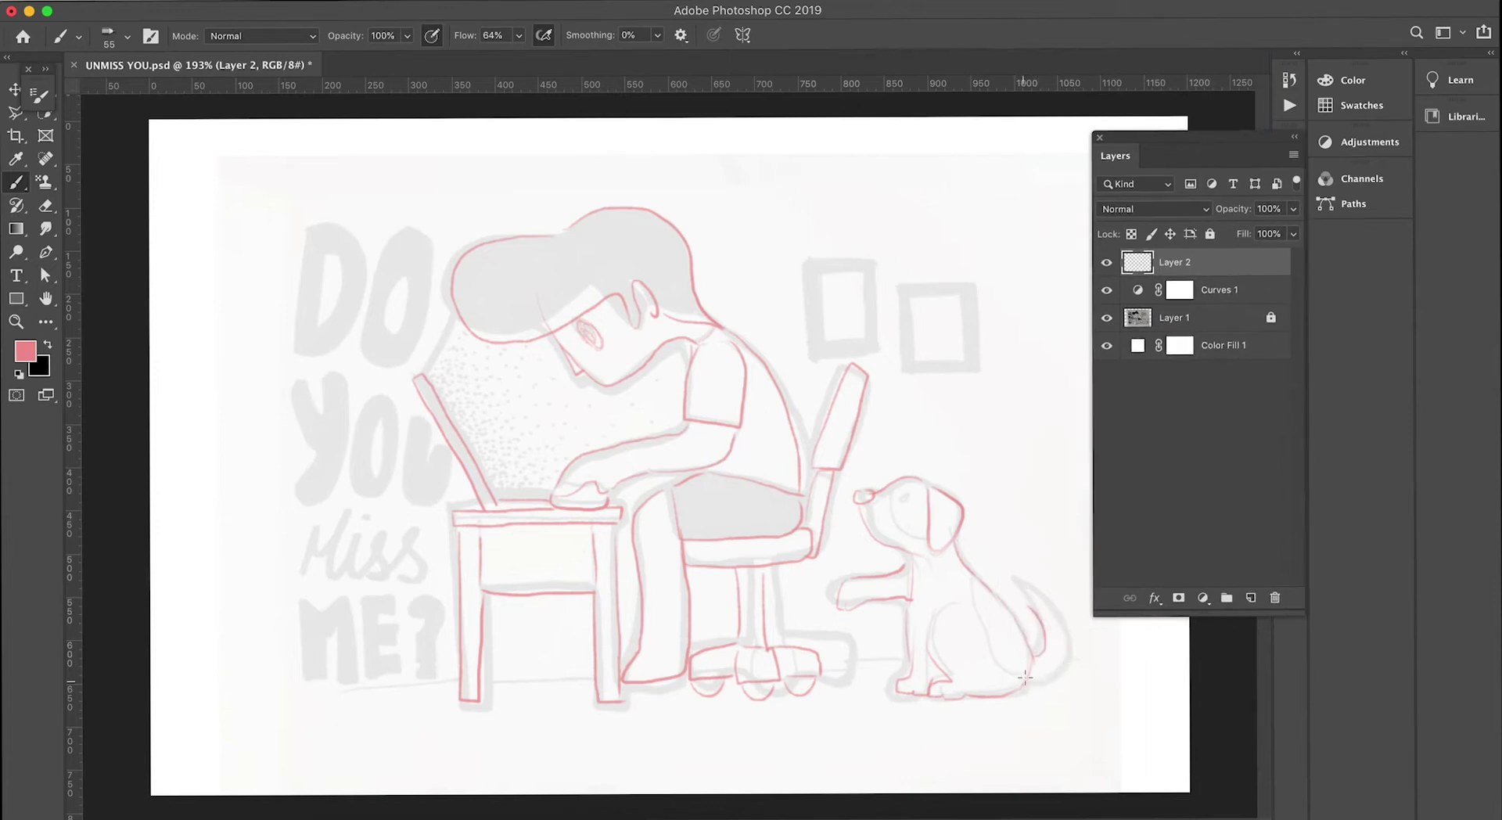
# - Add a straight floor line and the dog's collar, then create Layer 3 for colour fills
pyautogui.keyDown('shift'); pyautogui.click(834, 670); pyautogui.keyUp('shift')
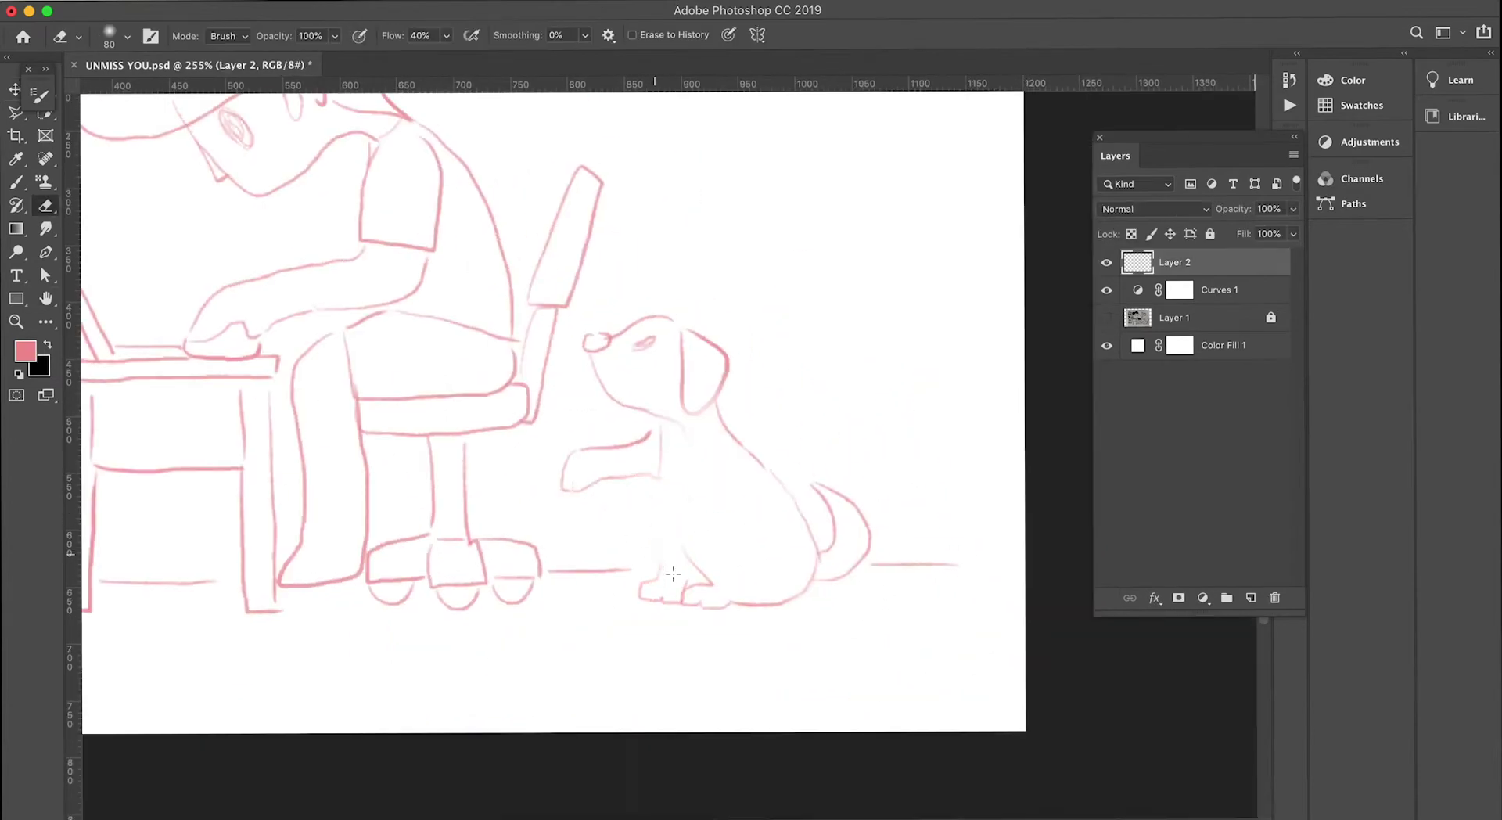
pyautogui.press('b')
pyautogui.moveTo(661, 564); pyautogui.dragTo(659, 436)
pyautogui.hotkey('ctrl', 'z')
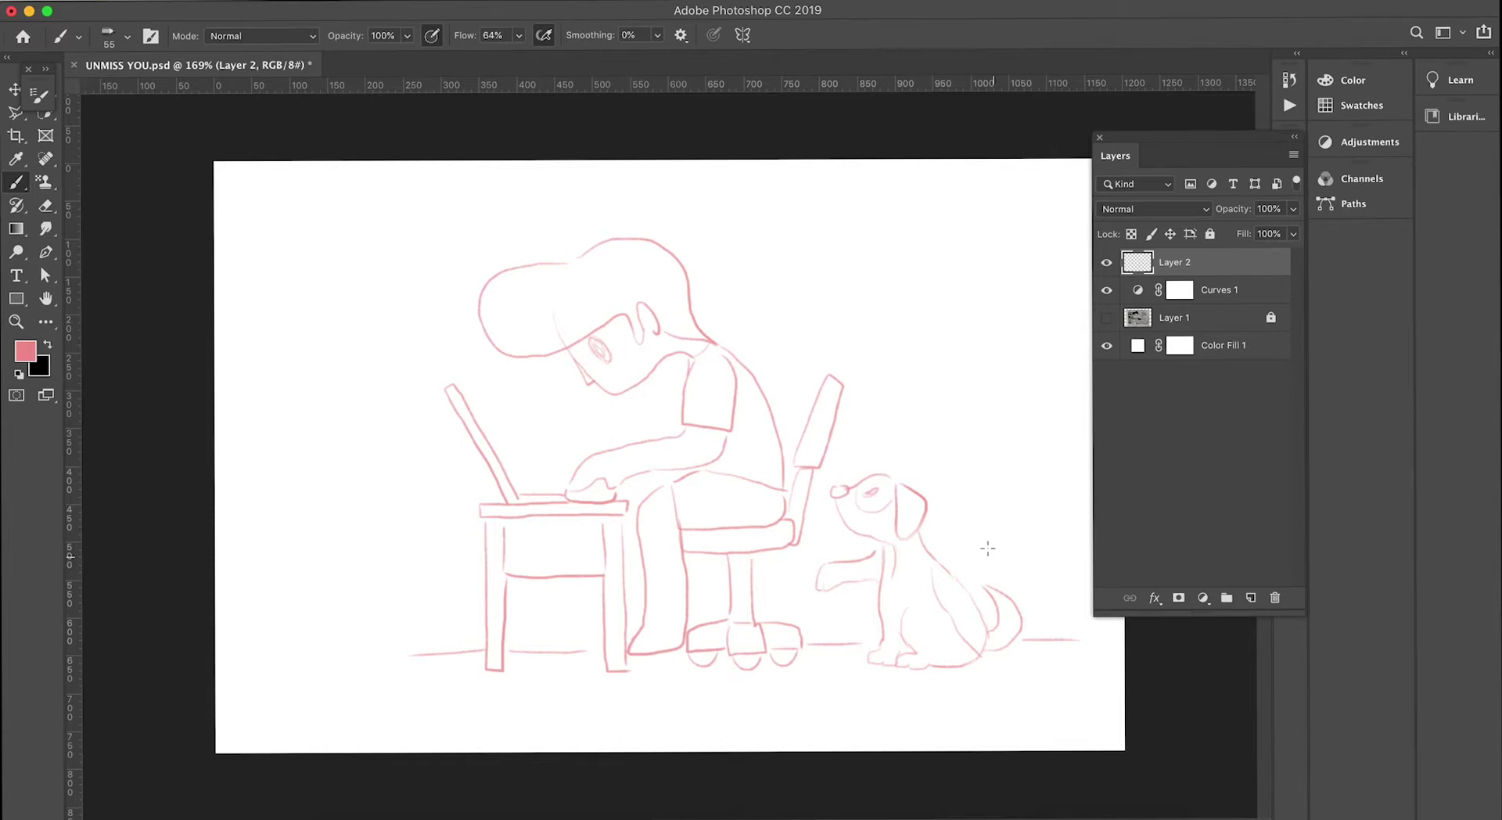
pyautogui.moveTo(884, 557); pyautogui.dragTo(874, 546)
pyautogui.click(1139, 390)
# - Zoom in on the character's face and ready the Brush on Layer 3
pyautogui.hotkey('ctrl', 'shift', 'alt', 'n')
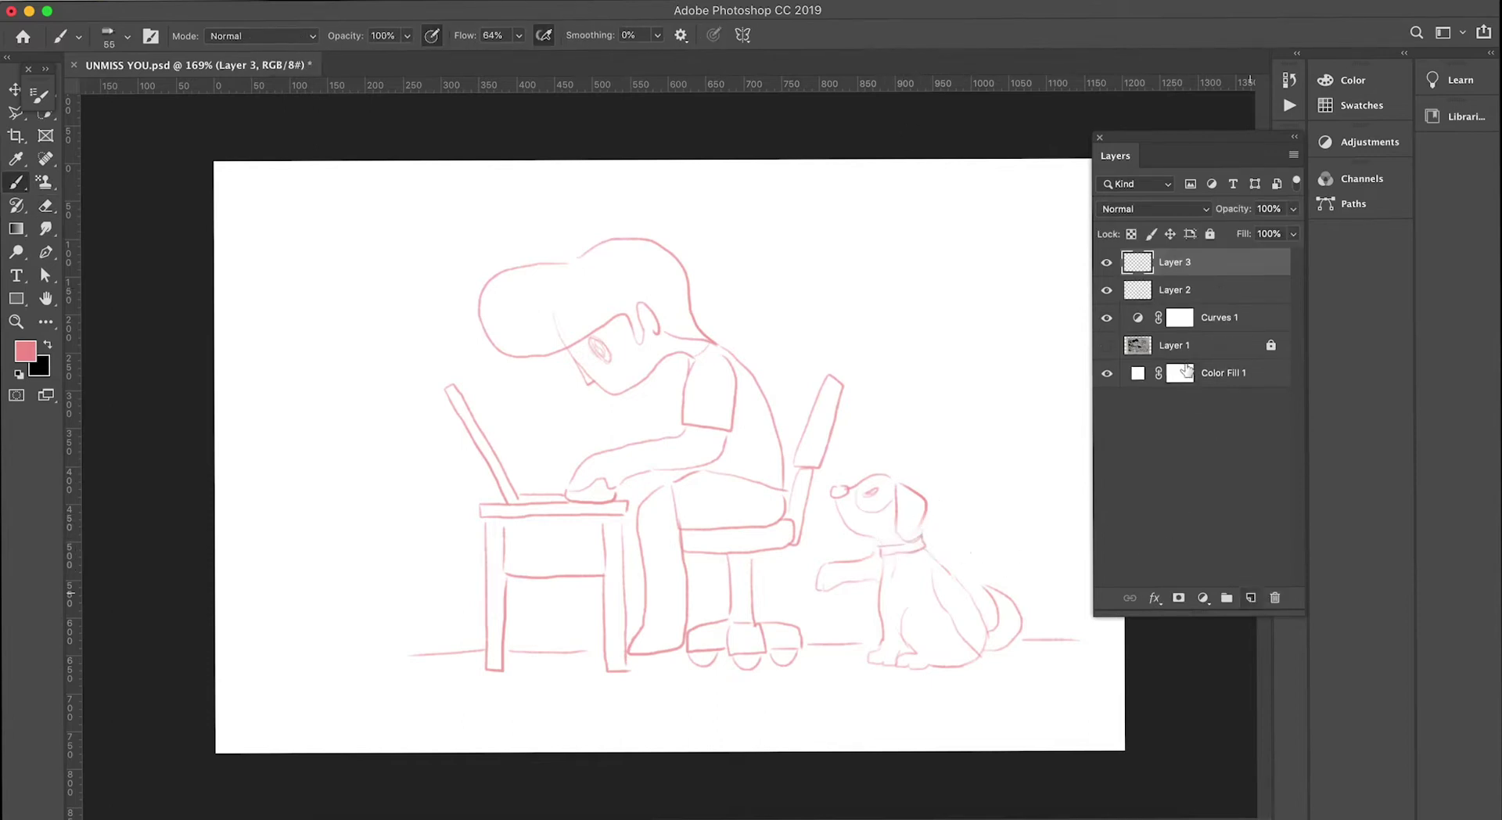
pyautogui.click(1169, 481)
pyautogui.scroll(3, 665, 335)
pyautogui.moveTo(665, 335); pyautogui.dragTo(656, 413)
pyautogui.press('b')
pyautogui.press('F5')
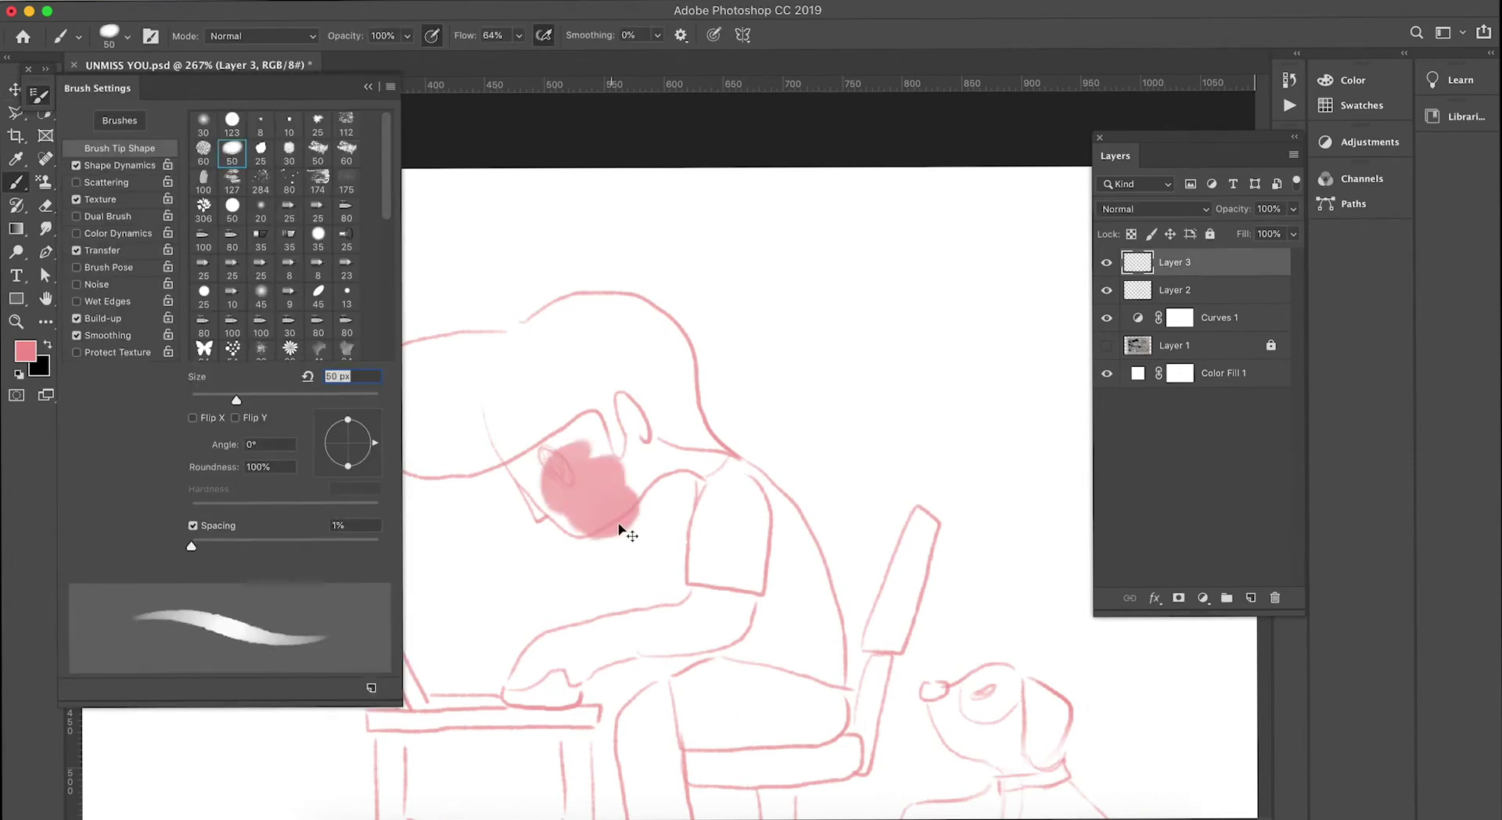
pyautogui.press('F5')
pyautogui.hotkey('ctrl', 'r')
# - Choose a light green skin tone and paint the character's jaw and face
pyautogui.click(26, 351)
pyautogui.click(1244, 402)
pyautogui.click(1190, 208)
pyautogui.click(1408, 176)
pyautogui.moveTo(505, 450)
pyautogui.mouseDown()
pyautogui.moveTo(685, 460)
pyautogui.moveTo(571, 509)
pyautogui.moveTo(540, 438)
pyautogui.mouseUp()
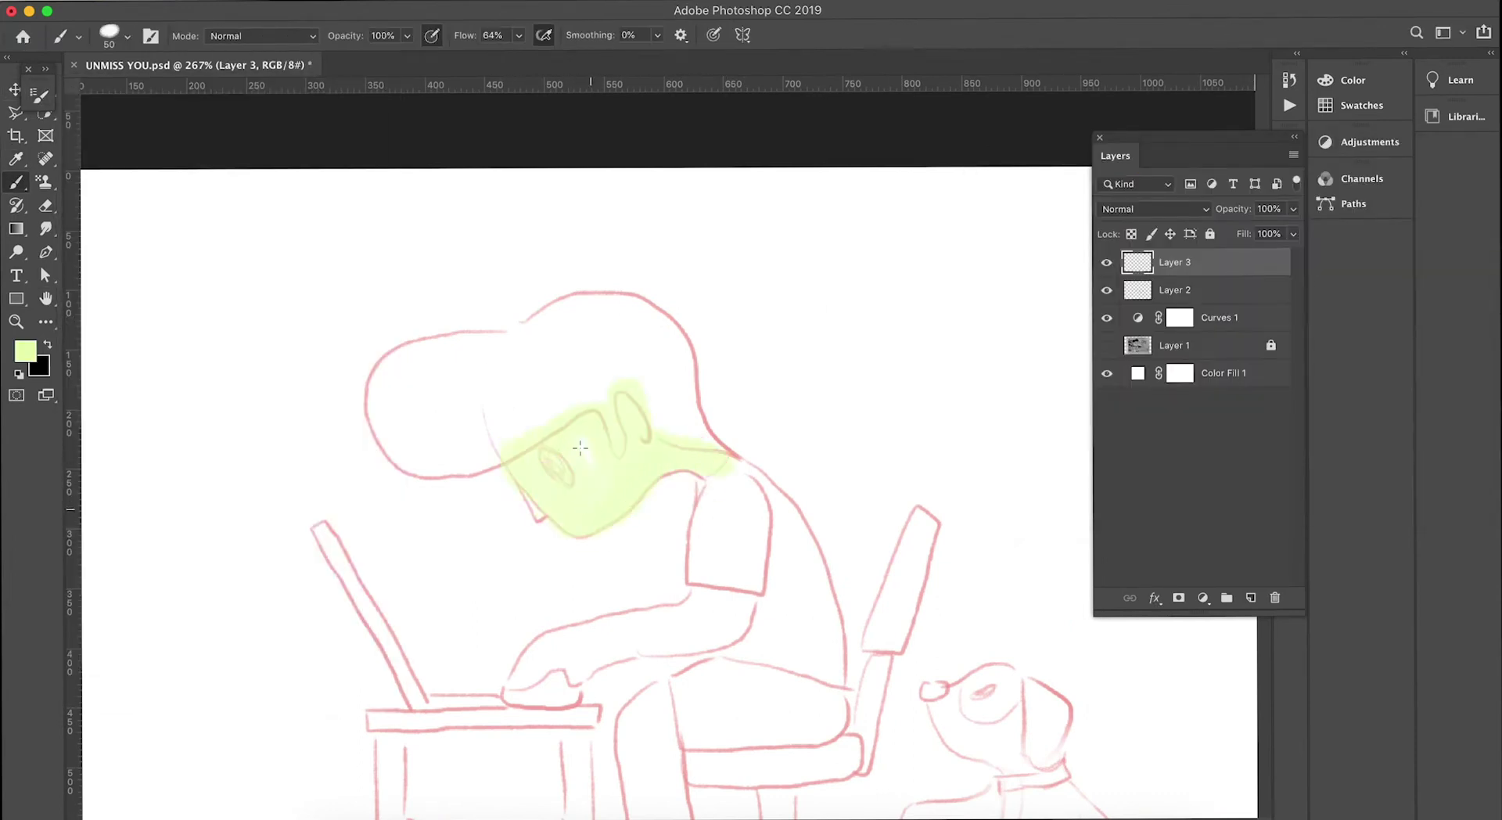
pyautogui.scroll(2, 681, 454)
pyautogui.press('[')
pyautogui.press('[')
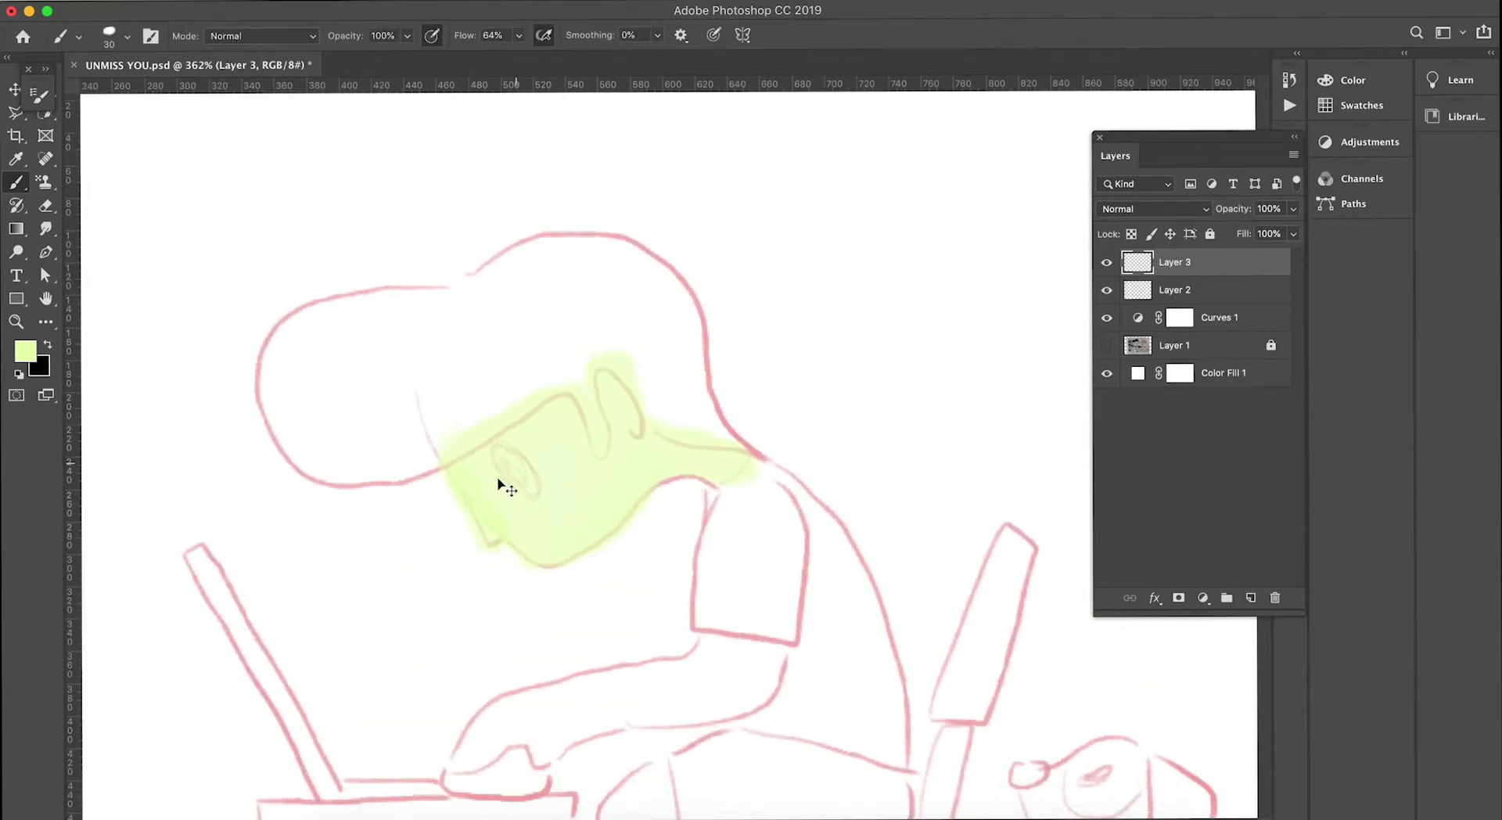
pyautogui.scroll(-5, 705, 467)
pyautogui.moveTo(676, 324)
pyautogui.mouseDown()
pyautogui.moveTo(470, 427)
pyautogui.moveTo(757, 327)
pyautogui.moveTo(775, 348)
pyautogui.mouseUp()
# - Erase stray green, then paint the arm and leg light green
pyautogui.press('e')
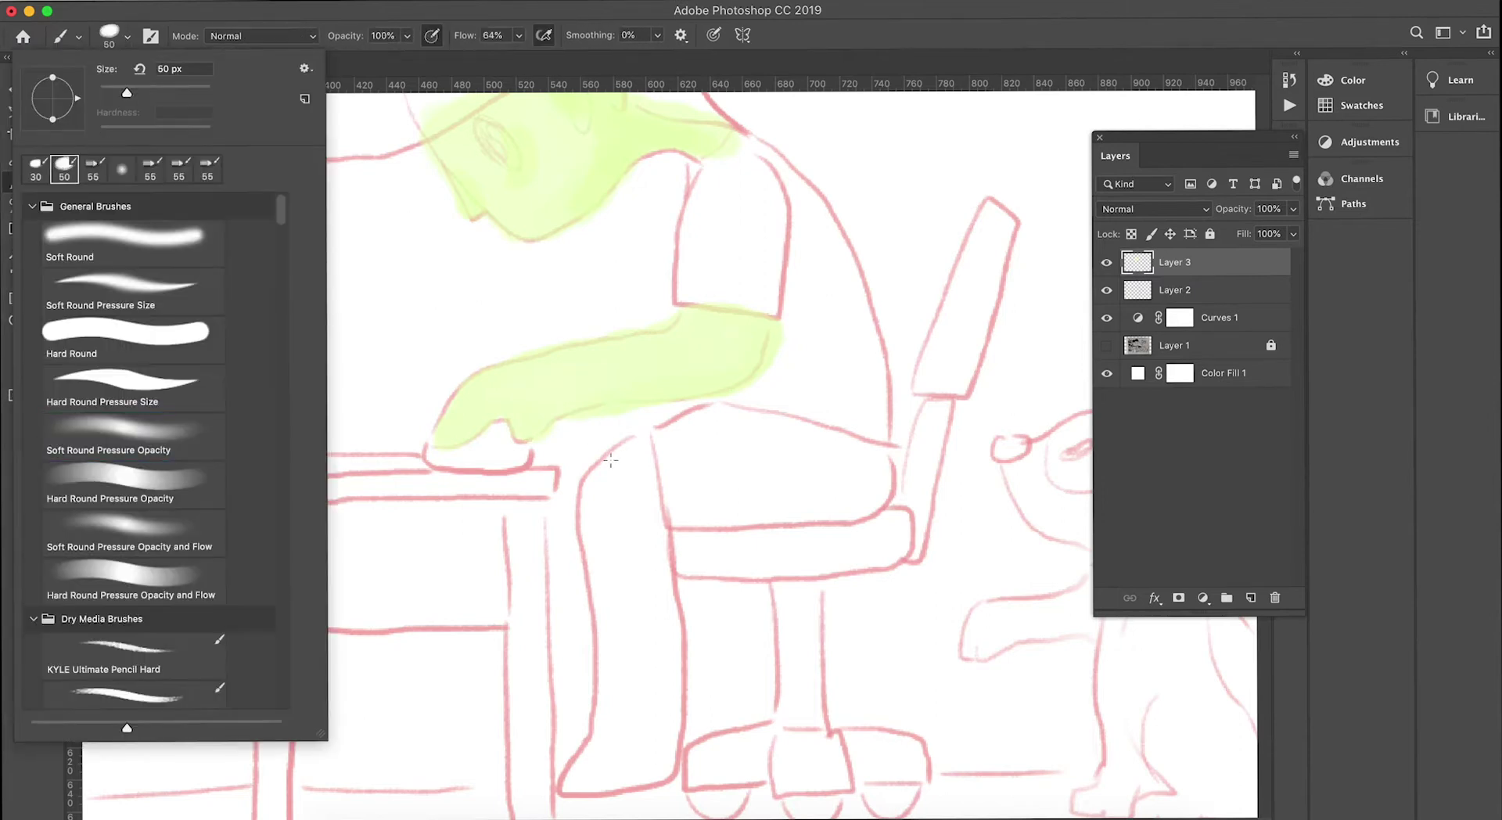
pyautogui.press('[')
pyautogui.press('[')
pyautogui.press('[')
pyautogui.press('b')
pyautogui.click(730, 349)
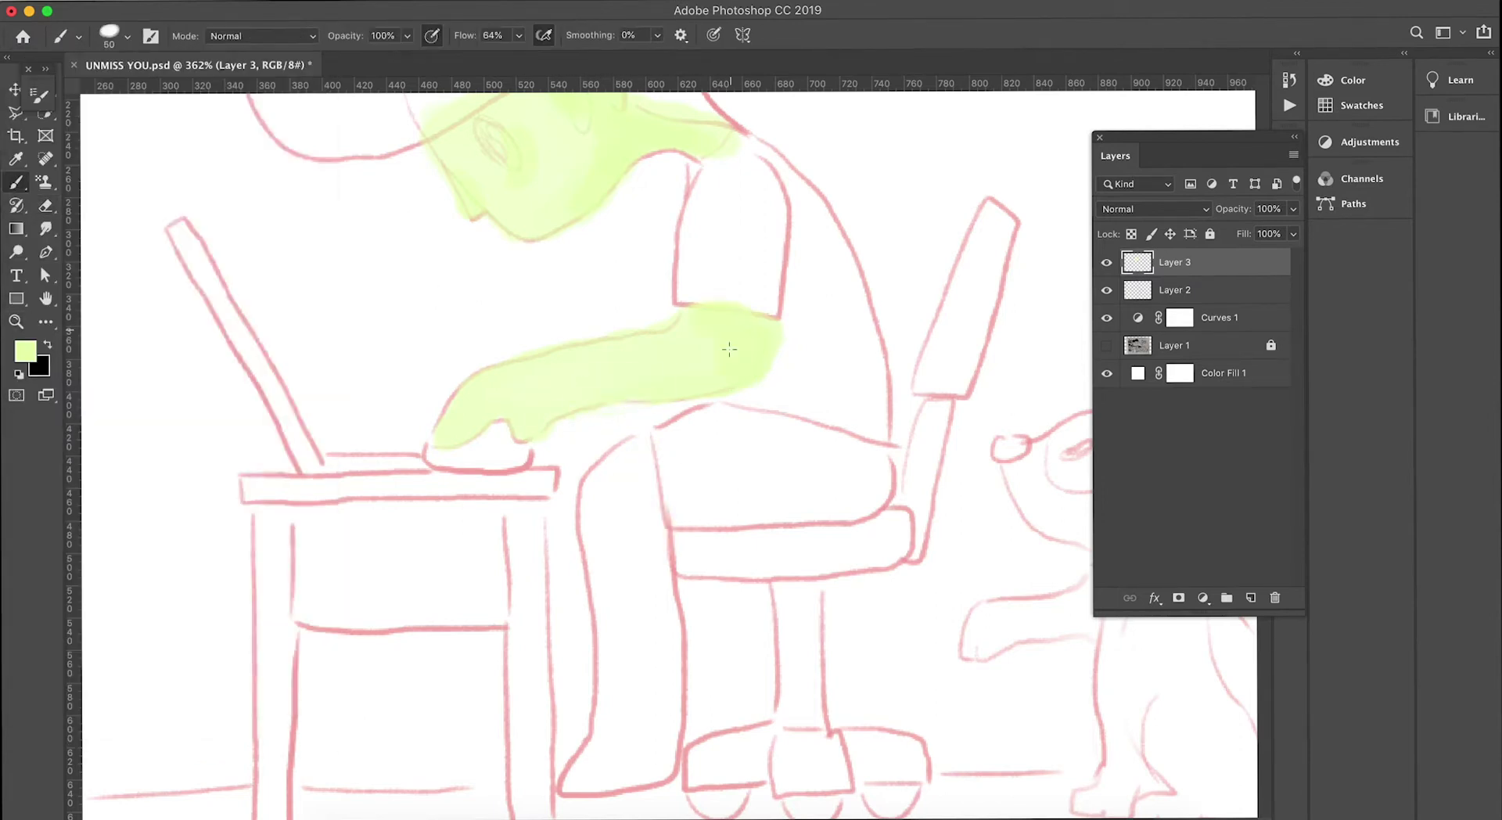
pyautogui.scroll(-5, 686, 344)
pyautogui.moveTo(596, 137)
pyautogui.mouseDown()
pyautogui.moveTo(548, 465)
pyautogui.moveTo(597, 420)
pyautogui.mouseUp()
pyautogui.scroll(8, 781, 378)
# - Add a new layer for the hair and choose a brown hair colour
pyautogui.press('v')
pyautogui.click(1250, 598)
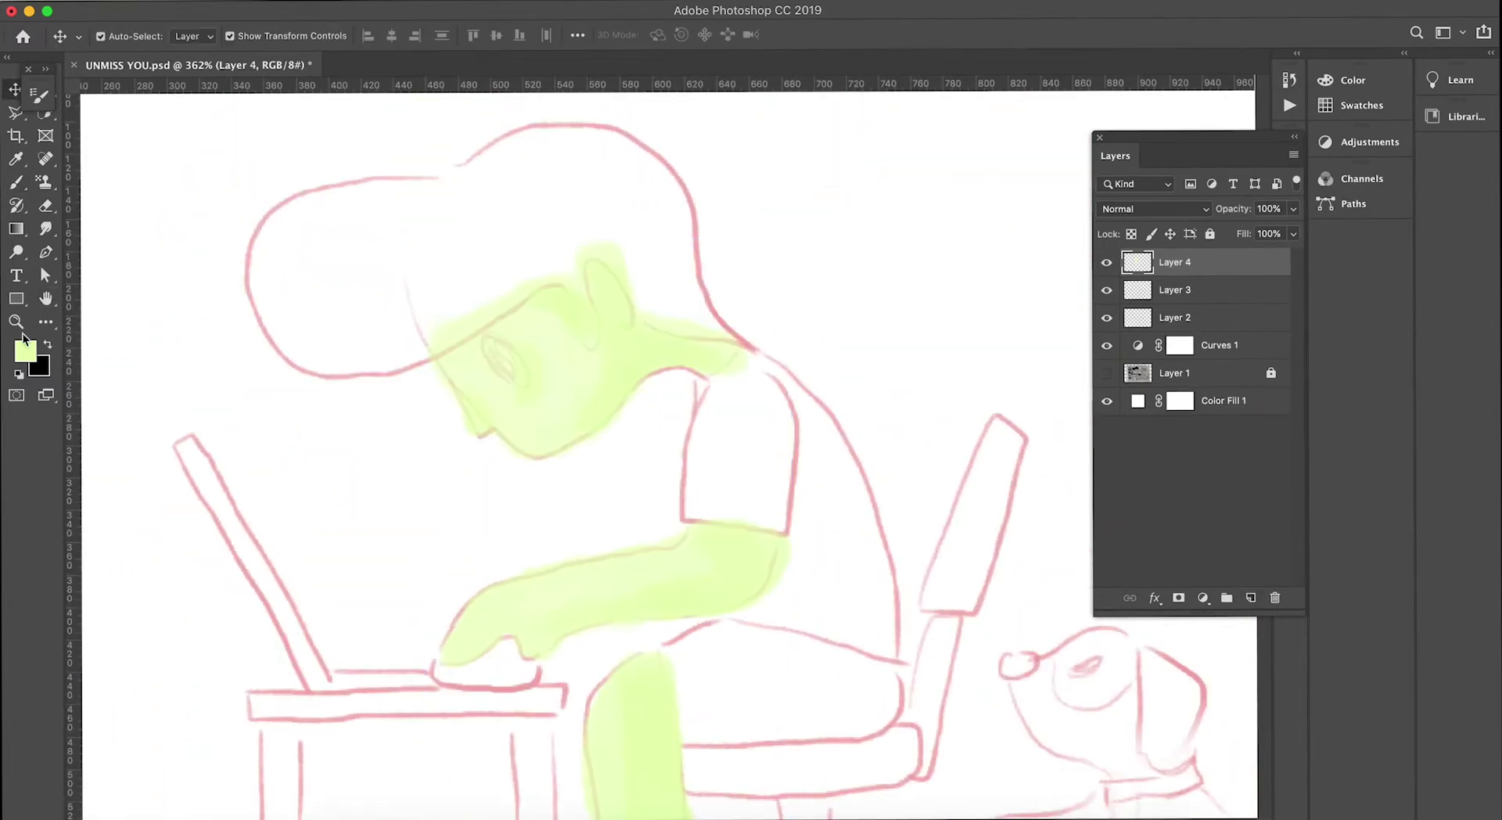
pyautogui.press('b')
pyautogui.click(25, 351)
pyautogui.click(1036, 326)
pyautogui.click(1408, 181)
pyautogui.moveTo(461, 181); pyautogui.dragTo(473, 301)
pyautogui.hotkey('ctrl', 'z')
# - Switch to a new brown shade and fill the top, back and crown of the hair
pyautogui.click(25, 351)
pyautogui.click(1421, 184)
pyautogui.moveTo(453, 183)
pyautogui.mouseDown()
pyautogui.moveTo(391, 194)
pyautogui.moveTo(540, 274)
pyautogui.mouseUp()
pyautogui.hotkey('ctrl', 'z')
pyautogui.moveTo(386, 194)
pyautogui.mouseDown()
pyautogui.moveTo(258, 250)
pyautogui.moveTo(407, 368)
pyautogui.mouseUp()
pyautogui.moveTo(352, 235); pyautogui.dragTo(657, 157)
pyautogui.moveTo(688, 297)
pyautogui.mouseDown()
pyautogui.moveTo(331, 272)
pyautogui.moveTo(547, 196)
pyautogui.mouseUp()
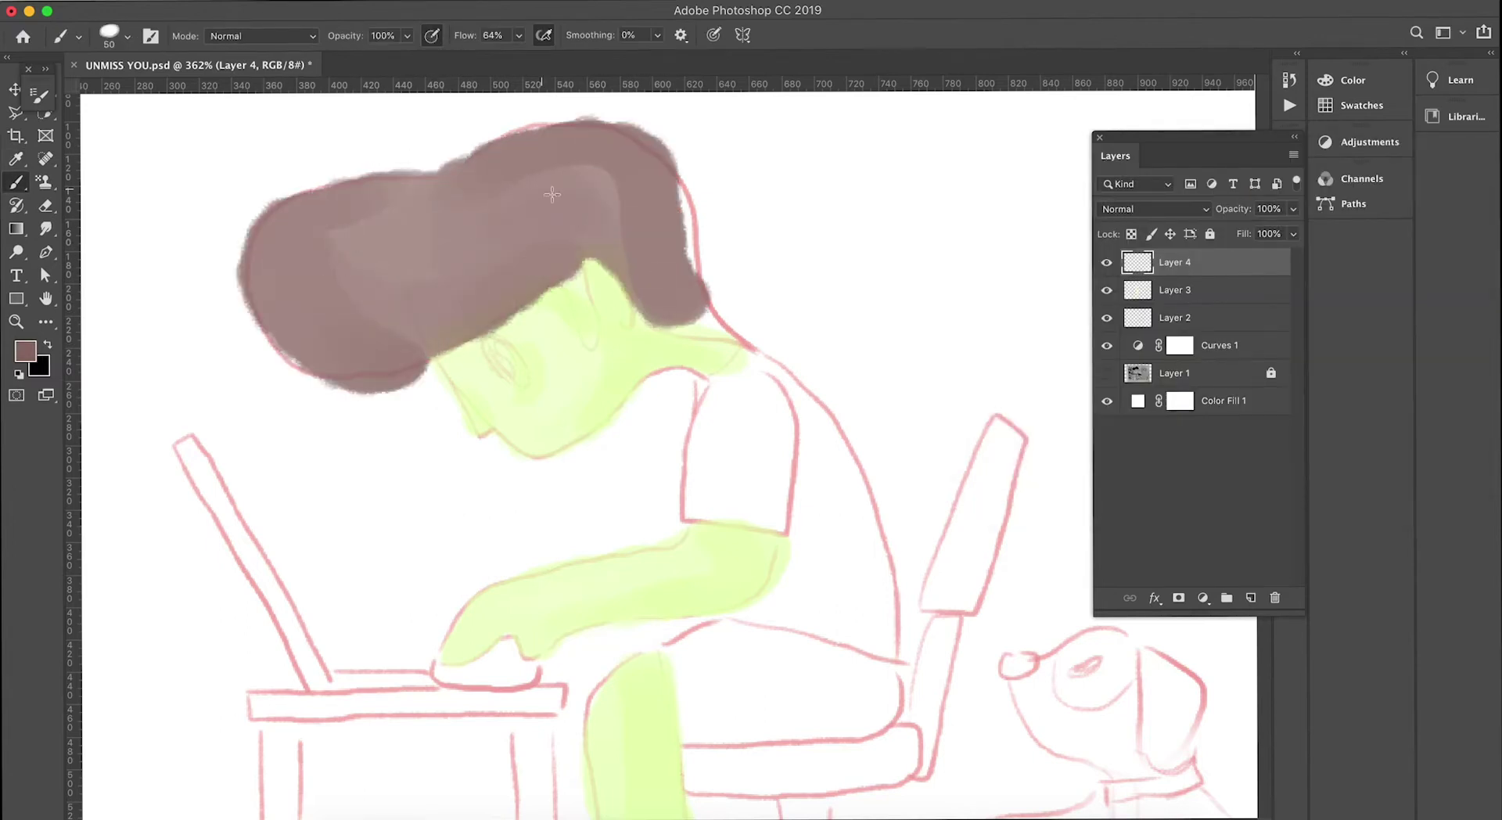
# - Repaint the hair brown with a smaller brush after undoing the rough fills
pyautogui.hotkey('ctrl', 'z')
pyautogui.moveTo(376, 211); pyautogui.dragTo(438, 251)
pyautogui.hotkey('ctrl', 'z')
pyautogui.moveTo(454, 187)
pyautogui.mouseDown()
pyautogui.moveTo(328, 196)
pyautogui.moveTo(367, 384)
pyautogui.moveTo(410, 251)
pyautogui.moveTo(641, 149)
pyautogui.moveTo(689, 297)
pyautogui.moveTo(469, 312)
pyautogui.mouseUp()
pyautogui.hotkey('ctrl', 'z')
pyautogui.press('[')
pyautogui.press('[')
pyautogui.moveTo(595, 266)
pyautogui.mouseDown()
pyautogui.moveTo(665, 322)
pyautogui.moveTo(688, 141)
pyautogui.moveTo(253, 260)
pyautogui.moveTo(491, 133)
pyautogui.mouseUp()
pyautogui.scroll(-3, 491, 133)
# - Paint the shirt and sleeve grey-teal
pyautogui.press('i')
pyautogui.click(25, 351)
pyautogui.click(1250, 311)
pyautogui.click(1057, 274)
pyautogui.press('Return')
pyautogui.press('b')
pyautogui.moveTo(540, 274)
pyautogui.mouseDown()
pyautogui.moveTo(547, 364)
pyautogui.moveTo(583, 364)
pyautogui.moveTo(550, 421)
pyautogui.moveTo(595, 329)
pyautogui.moveTo(625, 305)
pyautogui.mouseUp()
# - Paint the trousers dark grey over the lap
pyautogui.press('i')
pyautogui.click(25, 351)
pyautogui.click(1034, 320)
pyautogui.press('Return')
pyautogui.press('b')
pyautogui.moveTo(509, 446)
pyautogui.mouseDown()
pyautogui.moveTo(641, 470)
pyautogui.moveTo(516, 485)
pyautogui.moveTo(633, 493)
pyautogui.mouseUp()
# - Paint the chair seat, back, post and base light grey
pyautogui.click(25, 351)
pyautogui.click(1021, 215)
pyautogui.press('Return')
pyautogui.moveTo(512, 531); pyautogui.dragTo(665, 526)
pyautogui.moveTo(720, 306)
pyautogui.mouseDown()
pyautogui.moveTo(714, 366)
pyautogui.moveTo(732, 313)
pyautogui.mouseUp()
pyautogui.moveTo(593, 548)
pyautogui.mouseDown()
pyautogui.moveTo(593, 657)
pyautogui.moveTo(677, 649)
pyautogui.mouseUp()
# - Link the chair back to the seat in grey-teal and extend the chair base
pyautogui.click(25, 350)
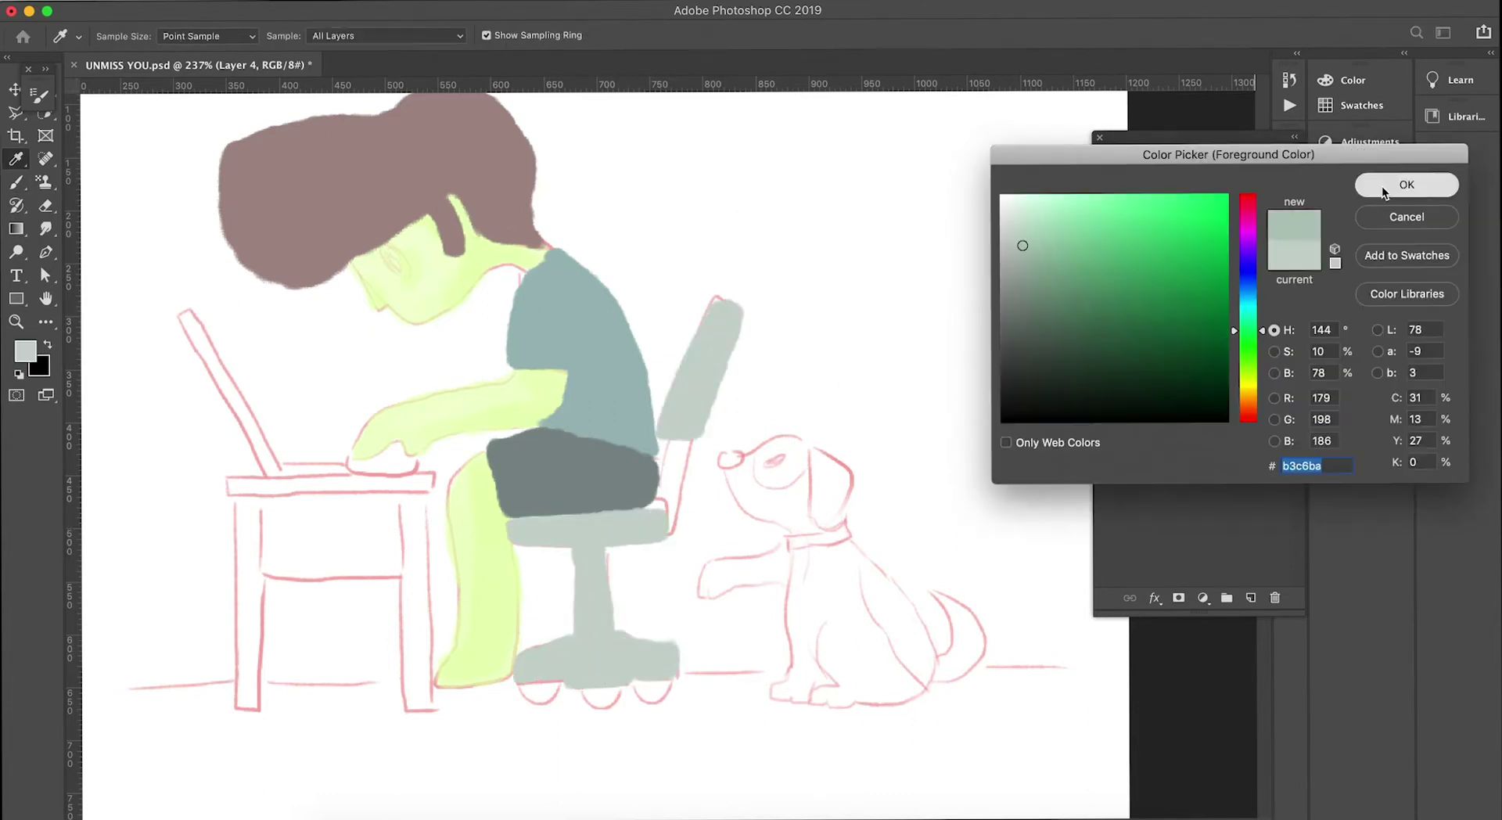
pyautogui.press('Return')
pyautogui.moveTo(689, 442); pyautogui.dragTo(671, 532)
pyautogui.moveTo(566, 651); pyautogui.dragTo(657, 654)
# - Paint the three chair wheels dark grey
pyautogui.click(25, 351)
pyautogui.press('Return')
pyautogui.moveTo(522, 690); pyautogui.dragTo(557, 691)
pyautogui.moveTo(585, 696); pyautogui.dragTo(622, 696)
pyautogui.moveTo(638, 692); pyautogui.dragTo(646, 687)
pyautogui.press('super+z')
pyautogui.press('super+z')
pyautogui.moveTo(523, 691); pyautogui.dragTo(659, 689)
pyautogui.click(25, 351)
# - Paint the desk legs, apron and table top beige
pyautogui.press('Return')
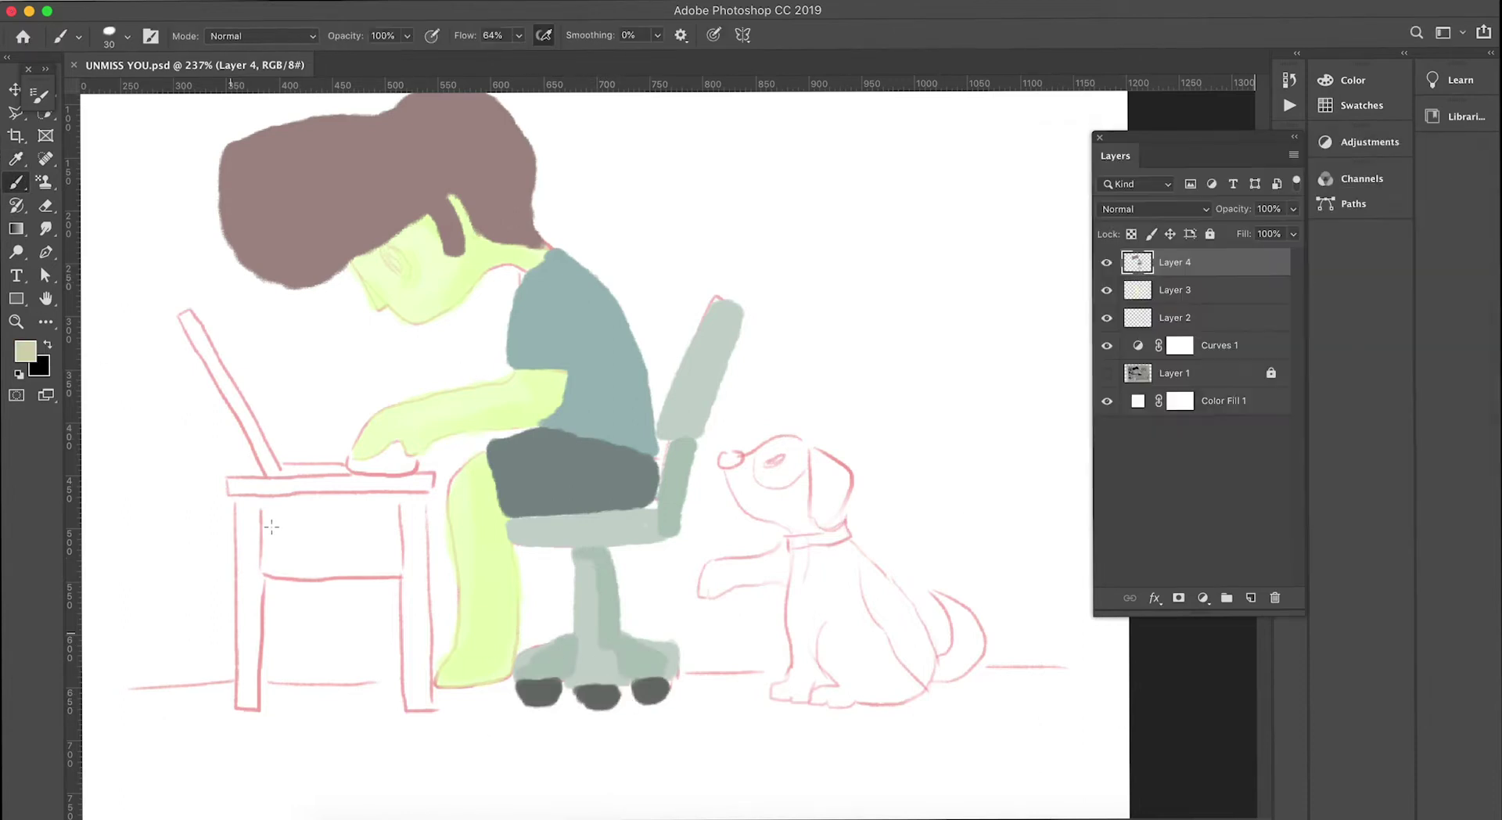
pyautogui.moveTo(247, 502); pyautogui.dragTo(249, 704)
pyautogui.moveTo(409, 500); pyautogui.dragTo(427, 657)
pyautogui.moveTo(266, 563); pyautogui.dragTo(395, 567)
pyautogui.moveTo(254, 504); pyautogui.dragTo(395, 509)
pyautogui.moveTo(395, 540); pyautogui.dragTo(315, 555)
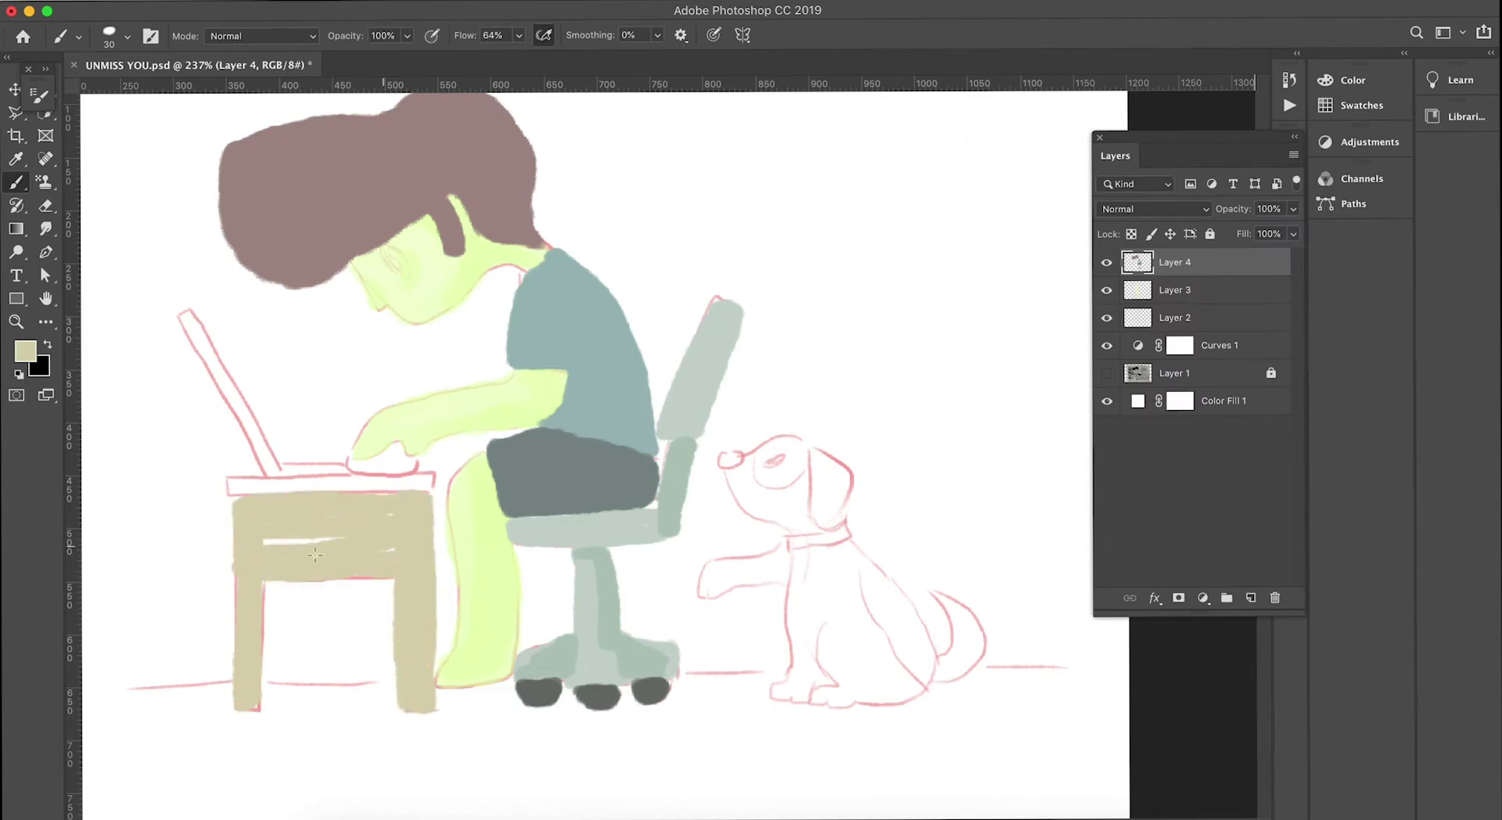
pyautogui.moveTo(234, 477); pyautogui.dragTo(434, 478)
# - Pick a darker beige and shade the table top with it
pyautogui.click(25, 351)
pyautogui.press('Return')
pyautogui.moveTo(247, 509); pyautogui.dragTo(249, 704)
pyautogui.click(25, 351)
pyautogui.press('Return')
pyautogui.moveTo(235, 504); pyautogui.dragTo(438, 501)
# - Add darker beige shading and hatching to the apron and both table legs
pyautogui.moveTo(258, 532); pyautogui.dragTo(309, 575)
pyautogui.moveTo(242, 661); pyautogui.dragTo(244, 704)
pyautogui.moveTo(399, 625); pyautogui.dragTo(427, 704)
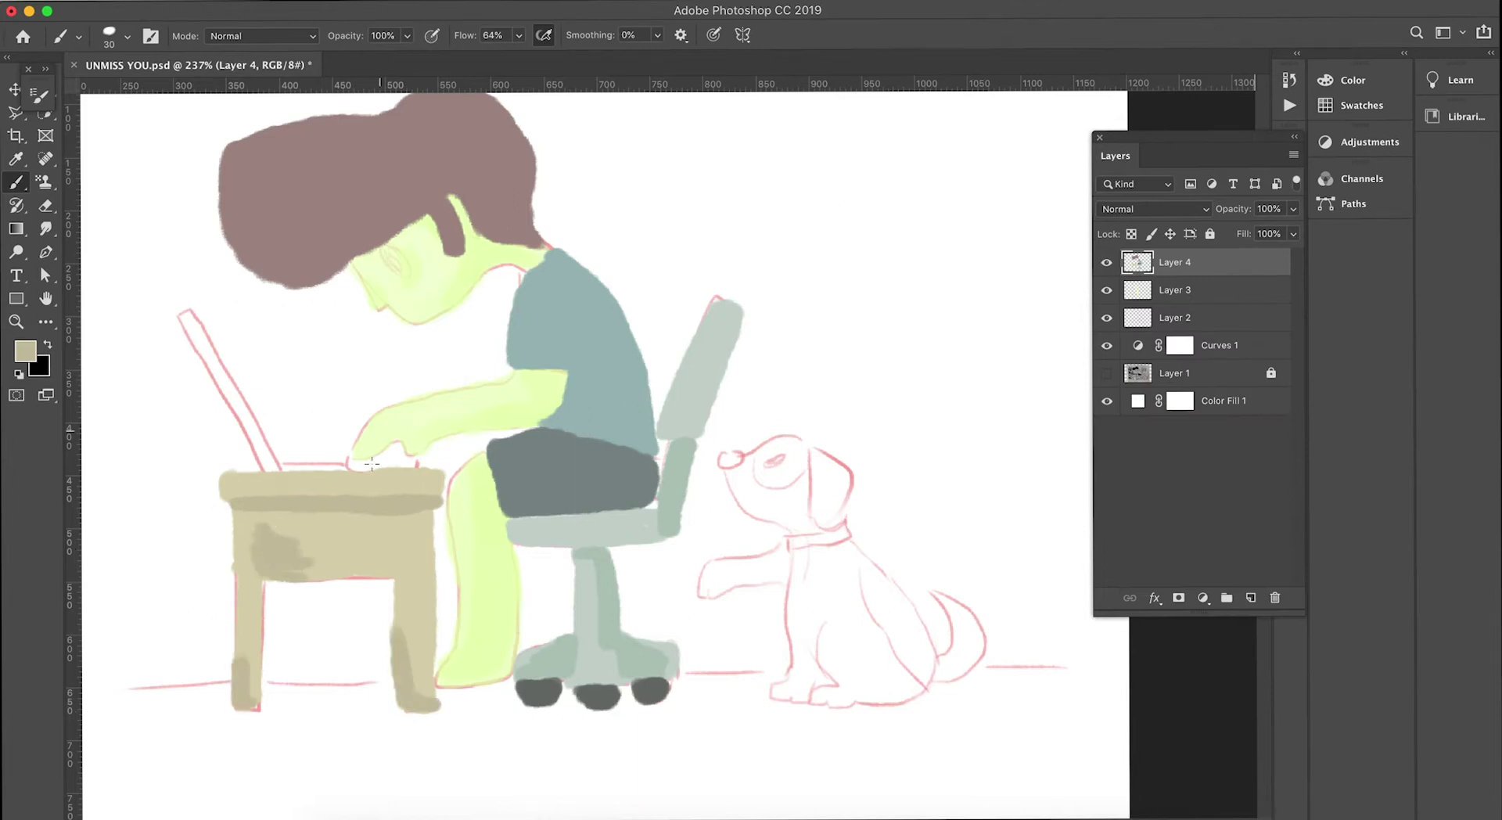
pyautogui.moveTo(401, 653)
pyautogui.mouseDown()
pyautogui.moveTo(397, 516)
pyautogui.moveTo(403, 645)
pyautogui.mouseUp()
pyautogui.moveTo(259, 579); pyautogui.dragTo(391, 579)
pyautogui.moveTo(274, 520); pyautogui.dragTo(356, 567)
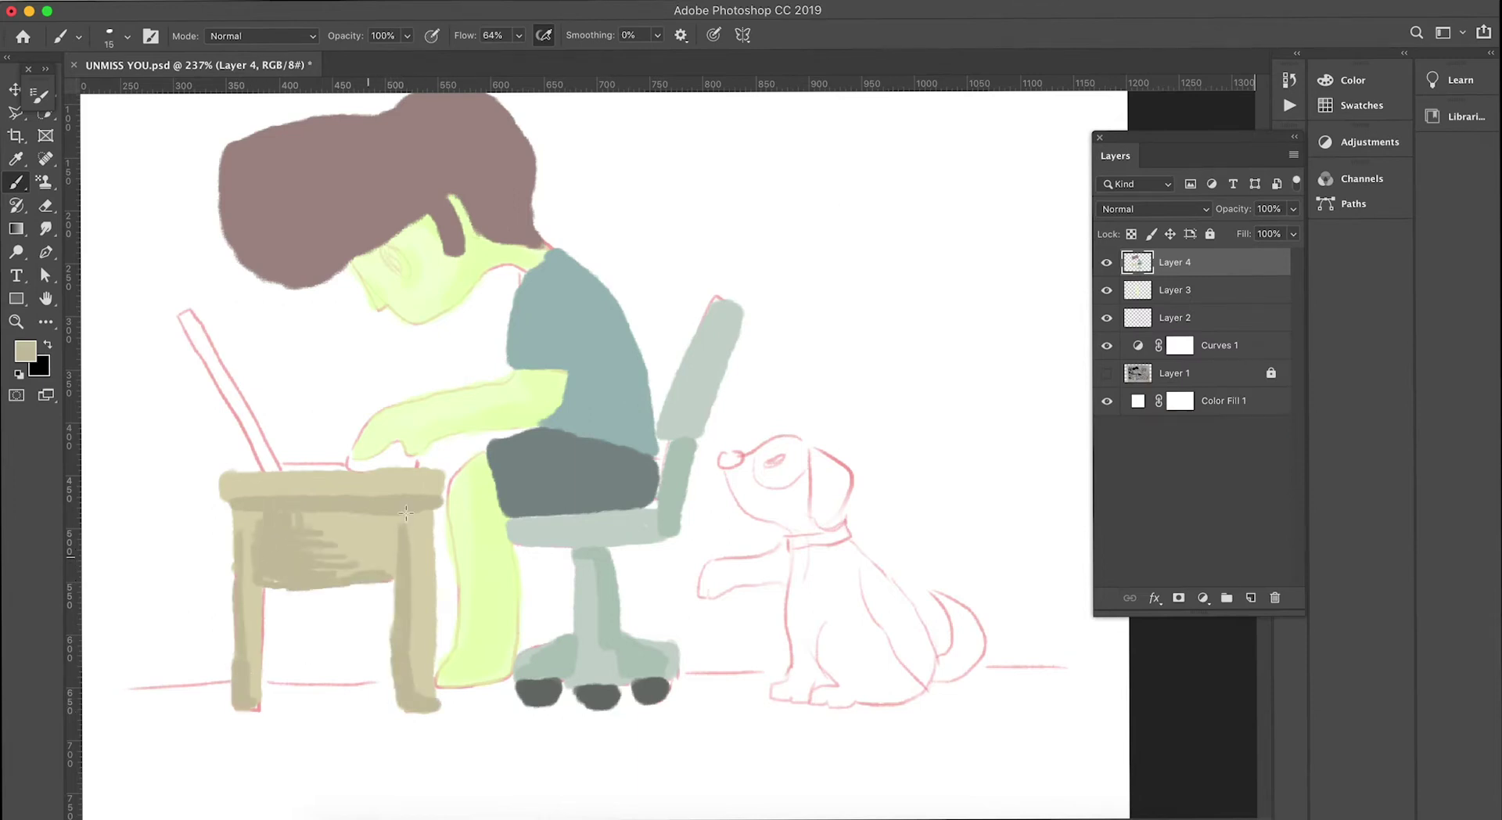
# - Paint the laptop screen edge dark grey
pyautogui.click(25, 350)
pyautogui.click(1010, 450)
pyautogui.press('Return')
pyautogui.moveTo(186, 318)
pyautogui.mouseDown()
pyautogui.moveTo(278, 467)
pyautogui.moveTo(225, 400)
pyautogui.mouseUp()
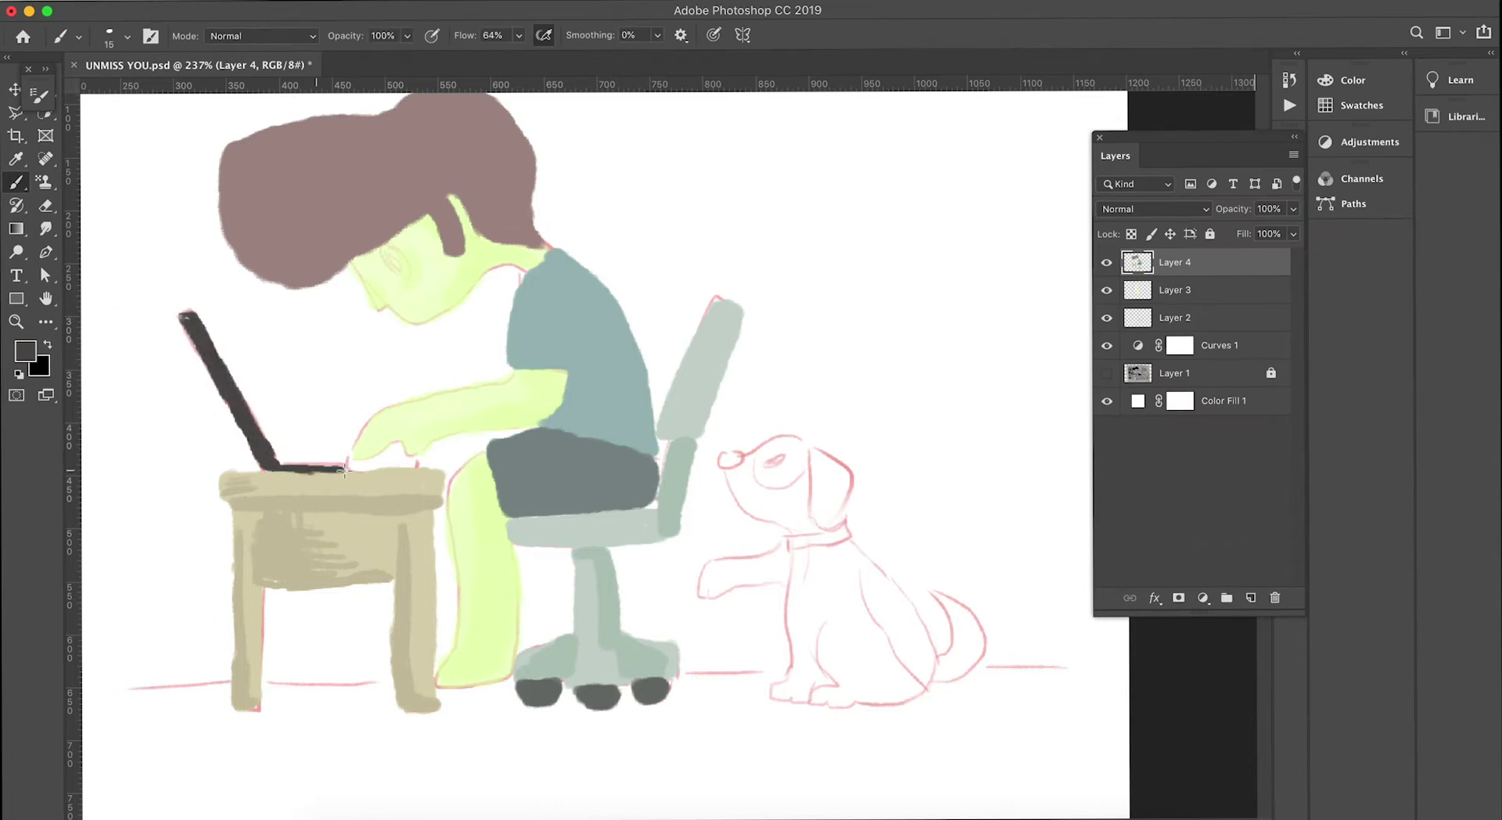
# - Try a lighter grey stroke on the laptop base, then undo it
pyautogui.click(25, 350)
pyautogui.click(994, 295)
pyautogui.press('Return')
pyautogui.moveTo(340, 467)
pyautogui.mouseDown()
pyautogui.moveTo(389, 450)
pyautogui.moveTo(412, 465)
pyautogui.mouseUp()
pyautogui.hotkey('ctrl', 'z')
# - Darken the laptop screen edge and shade the left chair wheel grey
pyautogui.click(25, 351)
pyautogui.press('Return')
pyautogui.moveTo(187, 316); pyautogui.dragTo(229, 389)
pyautogui.click(25, 351)
pyautogui.press('Return')
pyautogui.moveTo(529, 688); pyautogui.dragTo(547, 686)
# - Sample the chair's grey-green and shade the chair back with a darker tone
pyautogui.click(25, 351)
pyautogui.click(691, 399)
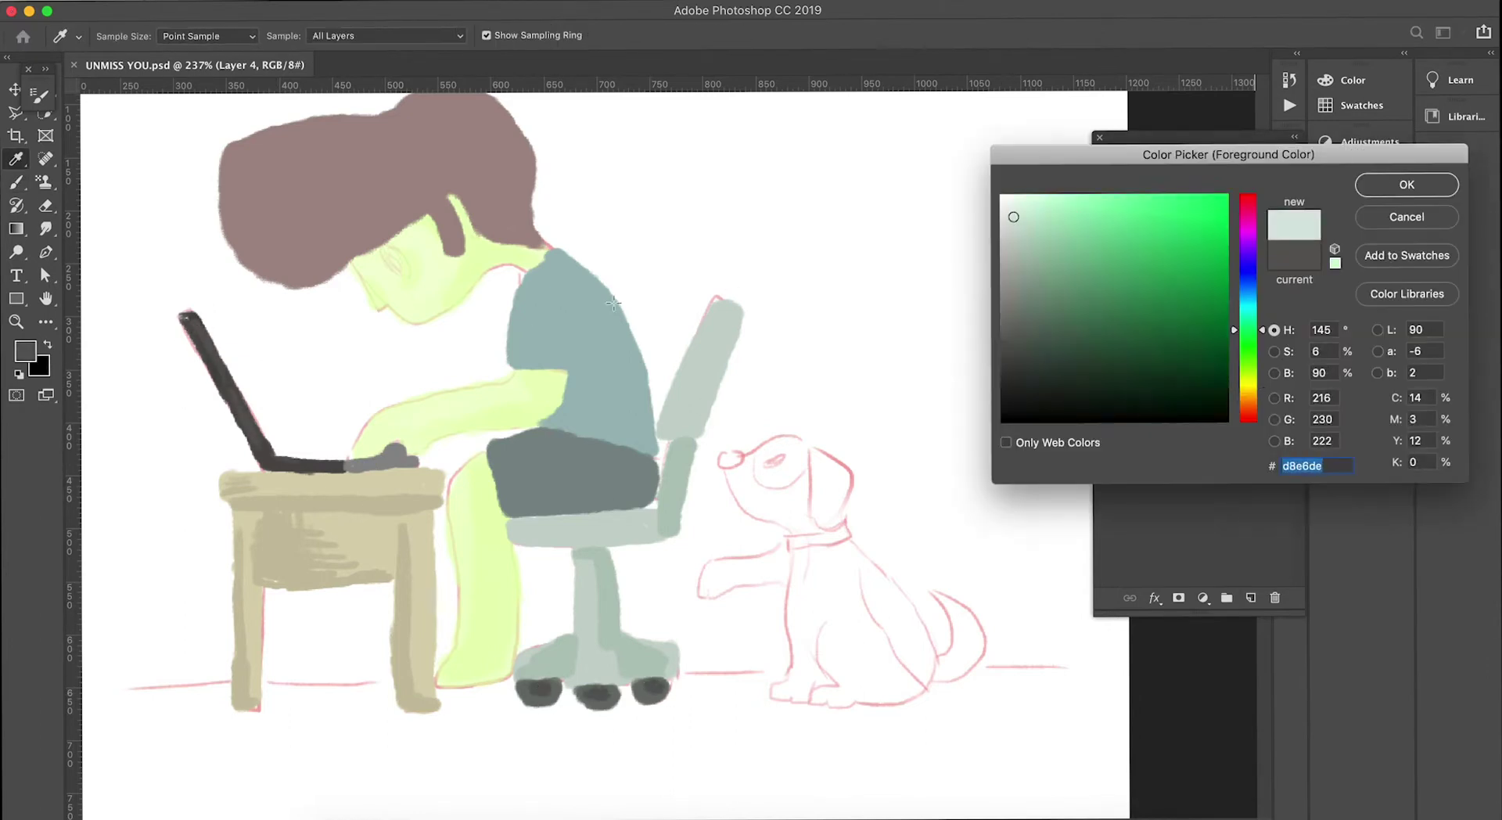
pyautogui.press('Return')
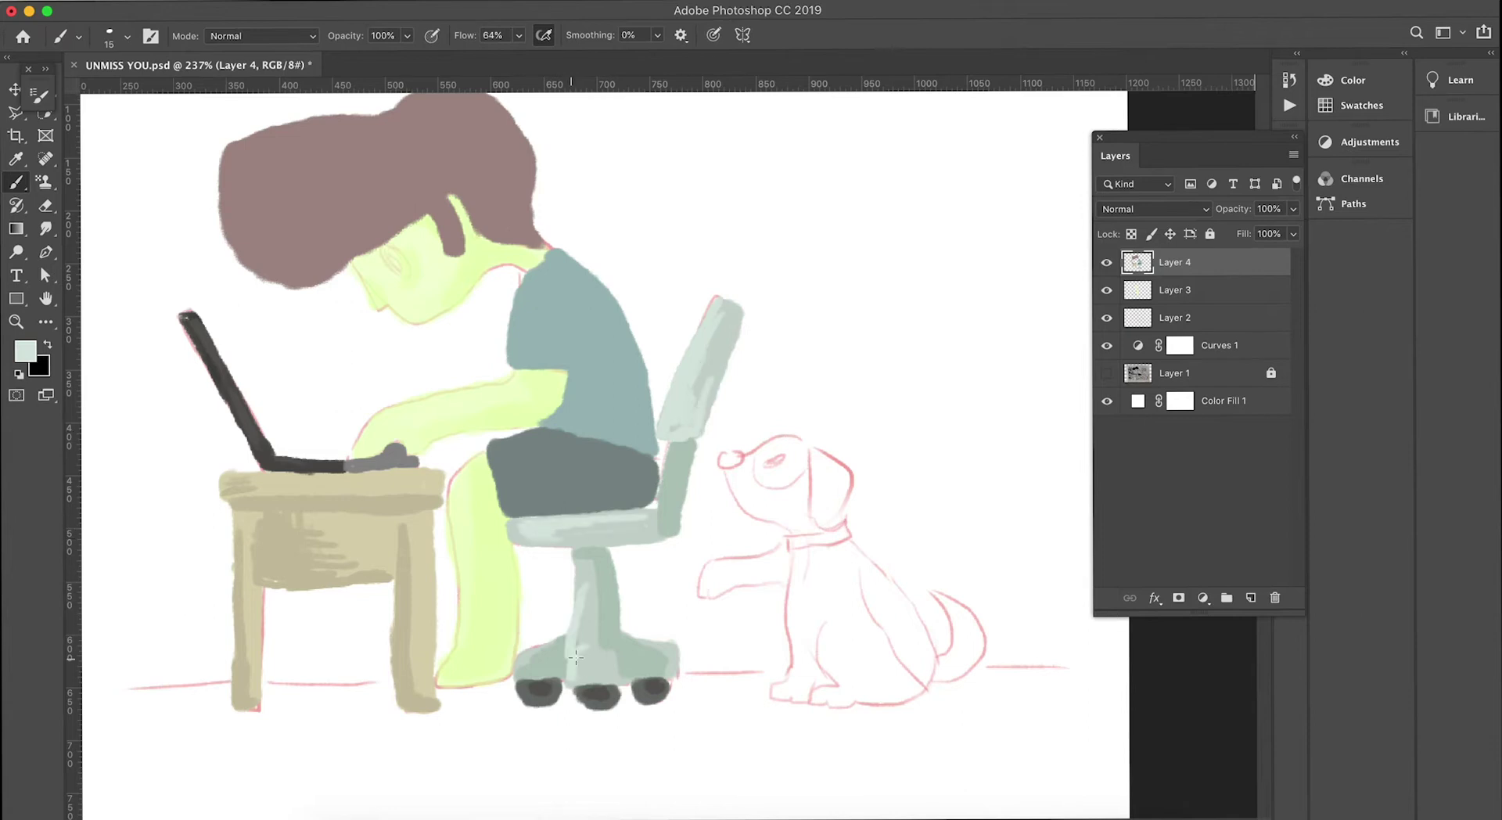
pyautogui.click(25, 350)
pyautogui.press('Return')
pyautogui.moveTo(727, 369); pyautogui.dragTo(701, 438)
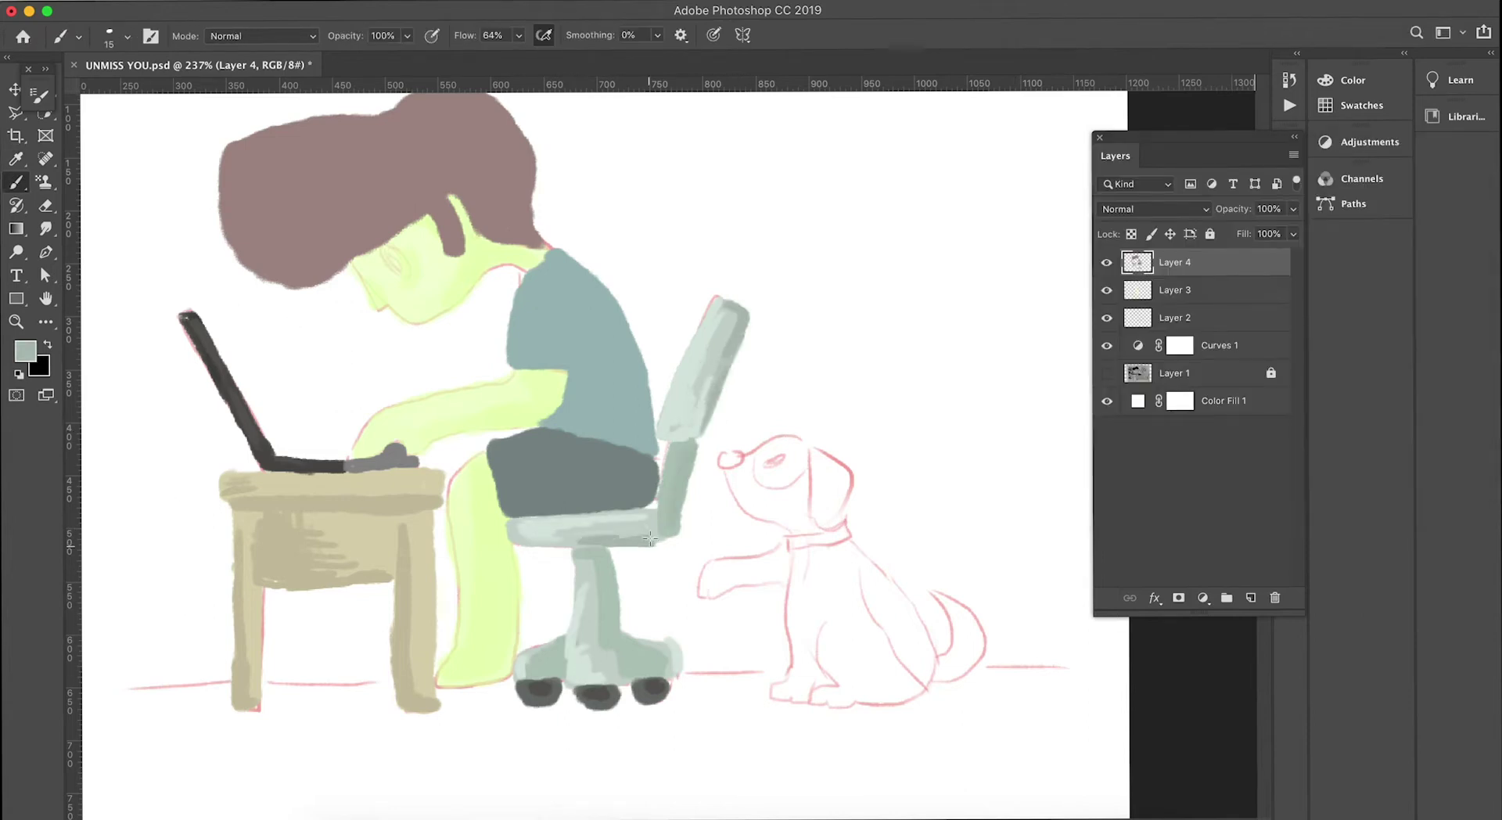
# - Sample the desk tan, then sample the hair's mauve as the painting colour
pyautogui.click(25, 350)
pyautogui.click(320, 557)
pyautogui.press('Return')
pyautogui.click(25, 350)
pyautogui.click(364, 552)
pyautogui.press('Return')
pyautogui.click(25, 350)
pyautogui.click(475, 137)
# - Enlarge the brush to 30 and paint darker mauve strokes over the hair
pyautogui.press('Return')
pyautogui.press(']')
pyautogui.press(']')
pyautogui.press(']')
pyautogui.scroll(5, 475, 137)
pyautogui.moveTo(423, 375); pyautogui.dragTo(442, 532)
pyautogui.moveTo(219, 423)
pyautogui.mouseDown()
pyautogui.moveTo(365, 425)
pyautogui.moveTo(434, 512)
pyautogui.mouseUp()
# - Repaint the upper and lower hair with a lighter mauve
pyautogui.click(25, 350)
pyautogui.click(217, 435)
pyautogui.press('Return')
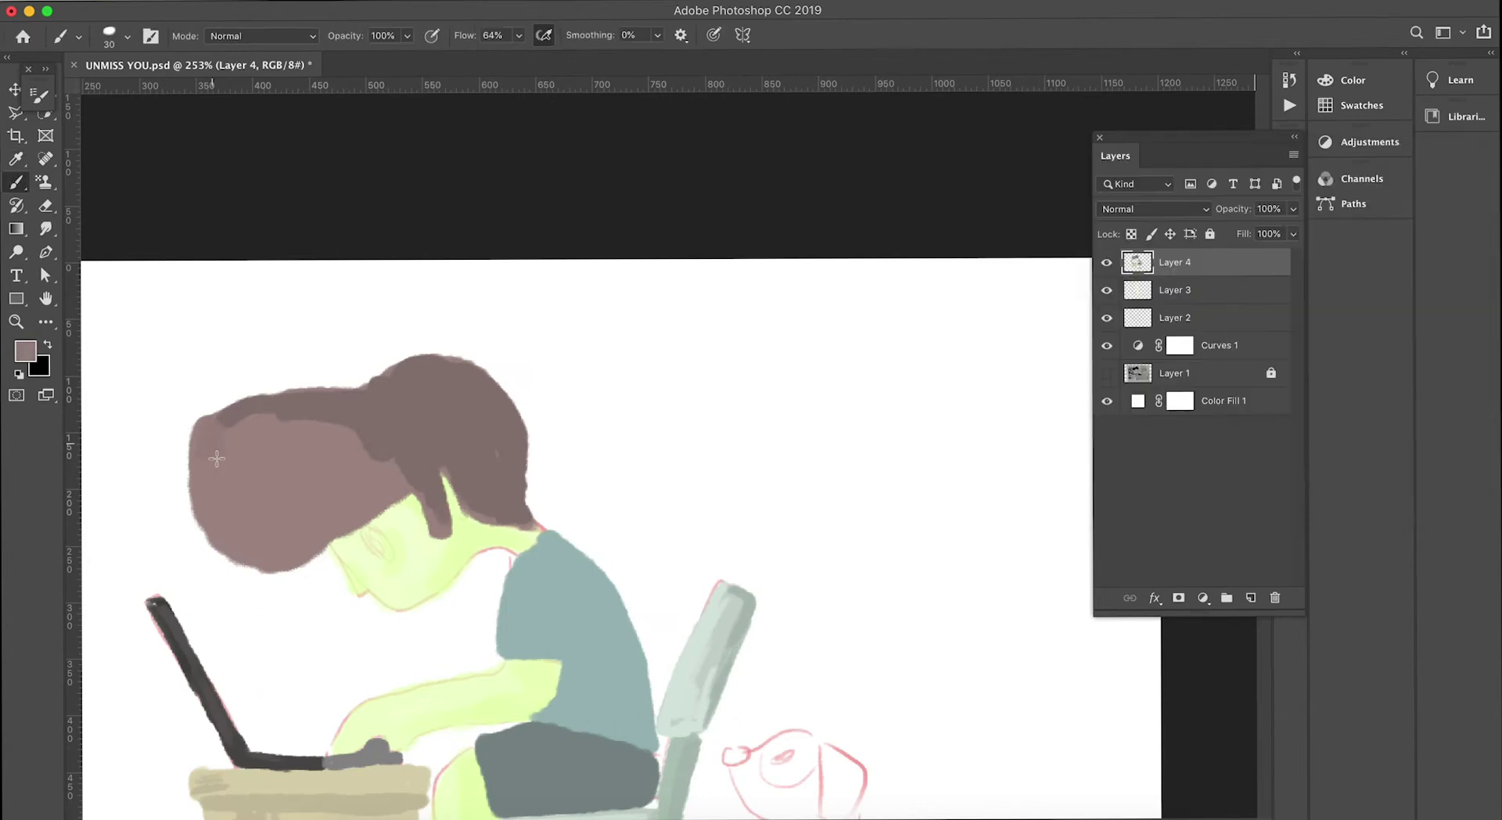
pyautogui.moveTo(219, 450); pyautogui.dragTo(407, 415)
pyautogui.click(25, 351)
pyautogui.press('Return')
pyautogui.click(25, 350)
pyautogui.press('Return')
pyautogui.press('b')
pyautogui.moveTo(203, 539); pyautogui.dragTo(375, 501)
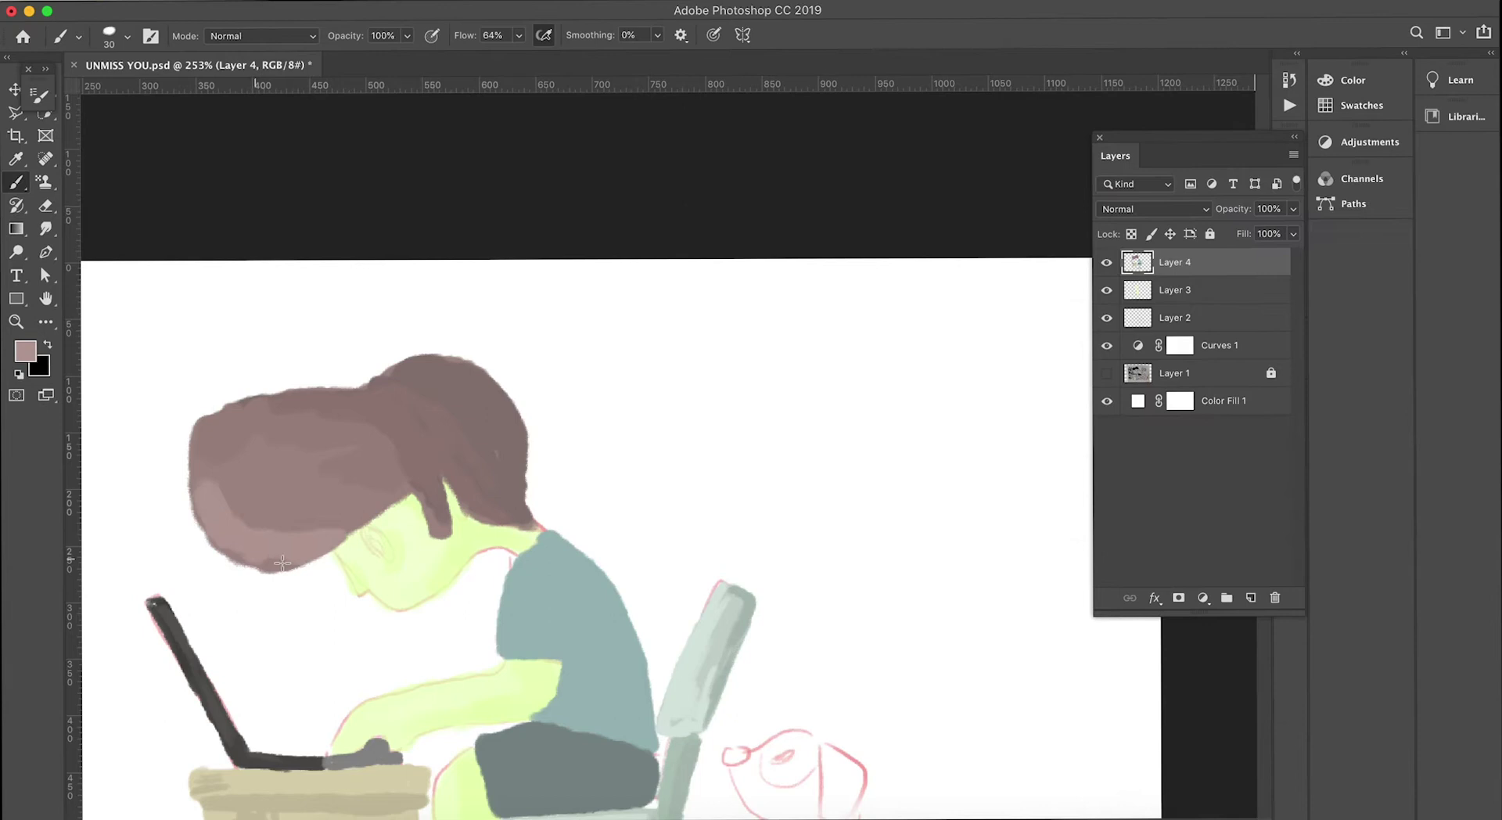
# - Sample the shirt's teal-grey and highlight the upper arm in lighter teal
pyautogui.keyDown('alt'); pyautogui.scroll(-2, 376, 501); pyautogui.keyUp('alt')
pyautogui.keyDown('alt'); pyautogui.click(746, 415); pyautogui.keyUp('alt')
pyautogui.click(25, 352)
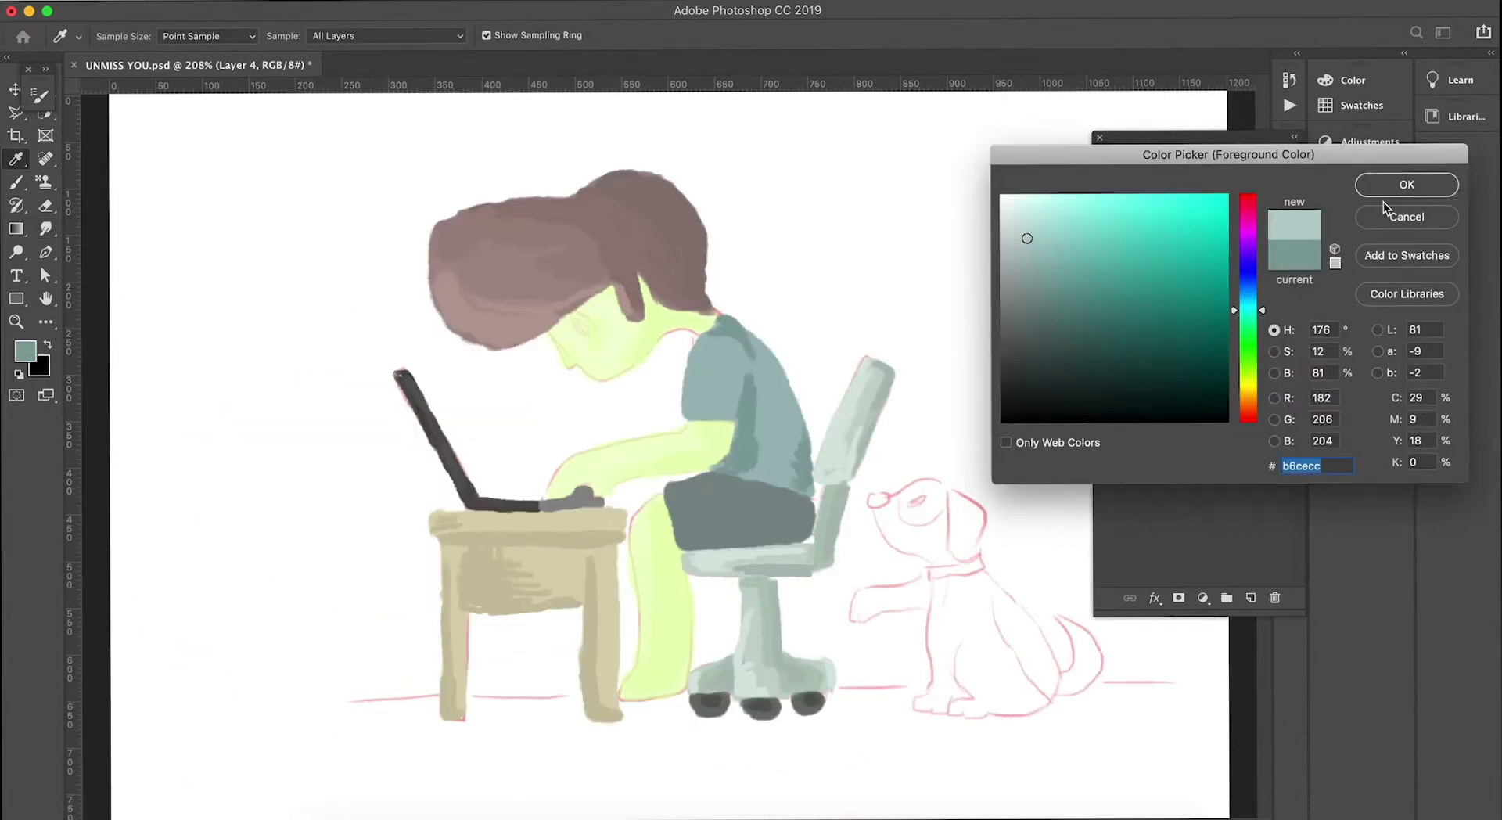
pyautogui.click(1401, 184)
pyautogui.moveTo(685, 422); pyautogui.dragTo(700, 354)
# - Shade the trousers darker teal, then switch back to a lighter teal
pyautogui.click(26, 352)
pyautogui.click(1417, 184)
pyautogui.moveTo(797, 516)
pyautogui.mouseDown()
pyautogui.moveTo(704, 540)
pyautogui.moveTo(760, 500)
pyautogui.moveTo(680, 532)
pyautogui.mouseUp()
pyautogui.click(25, 351)
pyautogui.click(1408, 184)
pyautogui.click(25, 351)
# - Make Layer 3 active and choose a pale cream colour
pyautogui.click(1408, 184)
pyautogui.click(1223, 294)
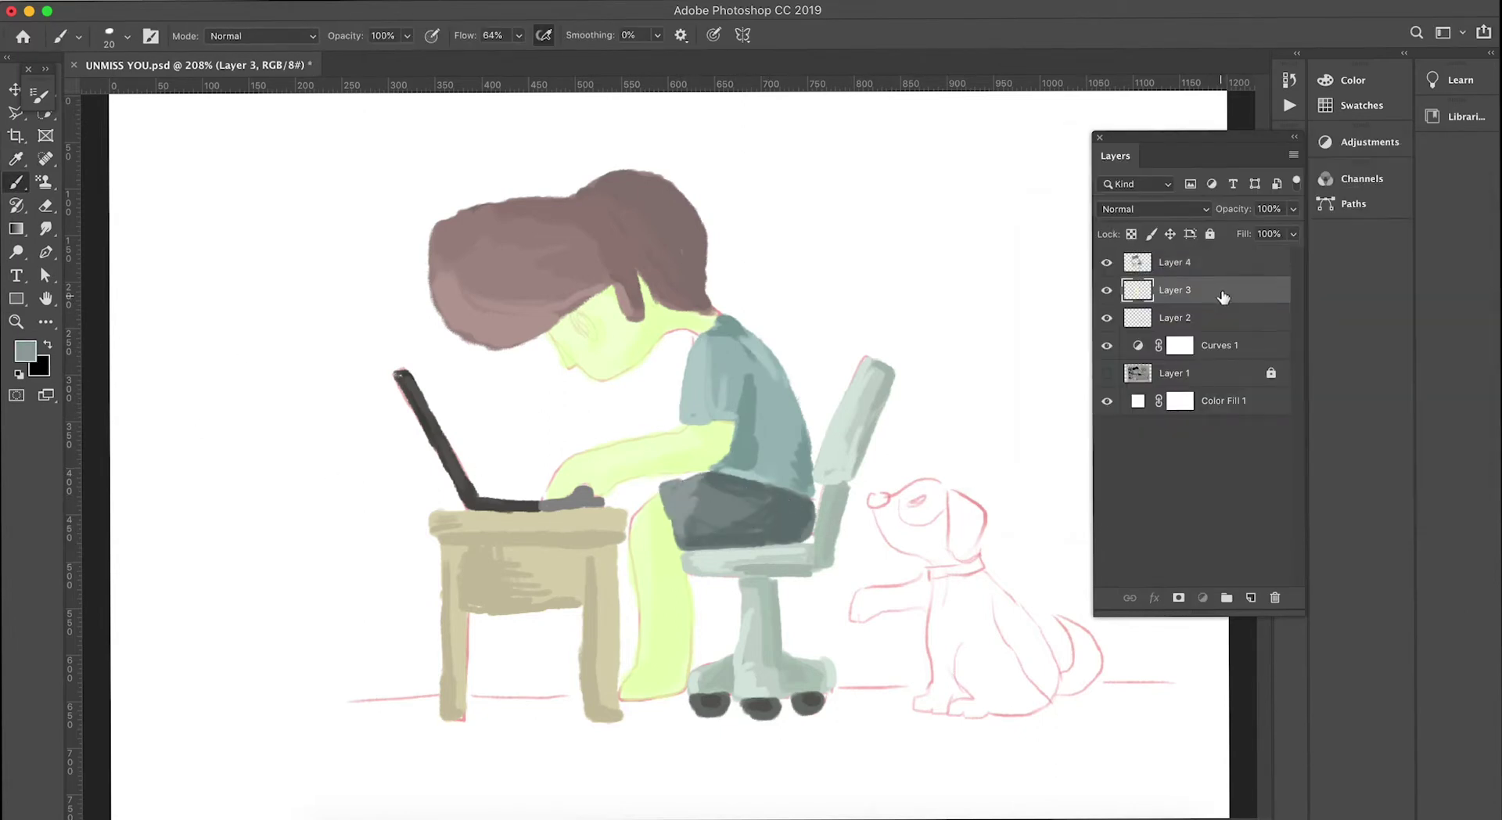
pyautogui.click(25, 351)
pyautogui.click(1040, 194)
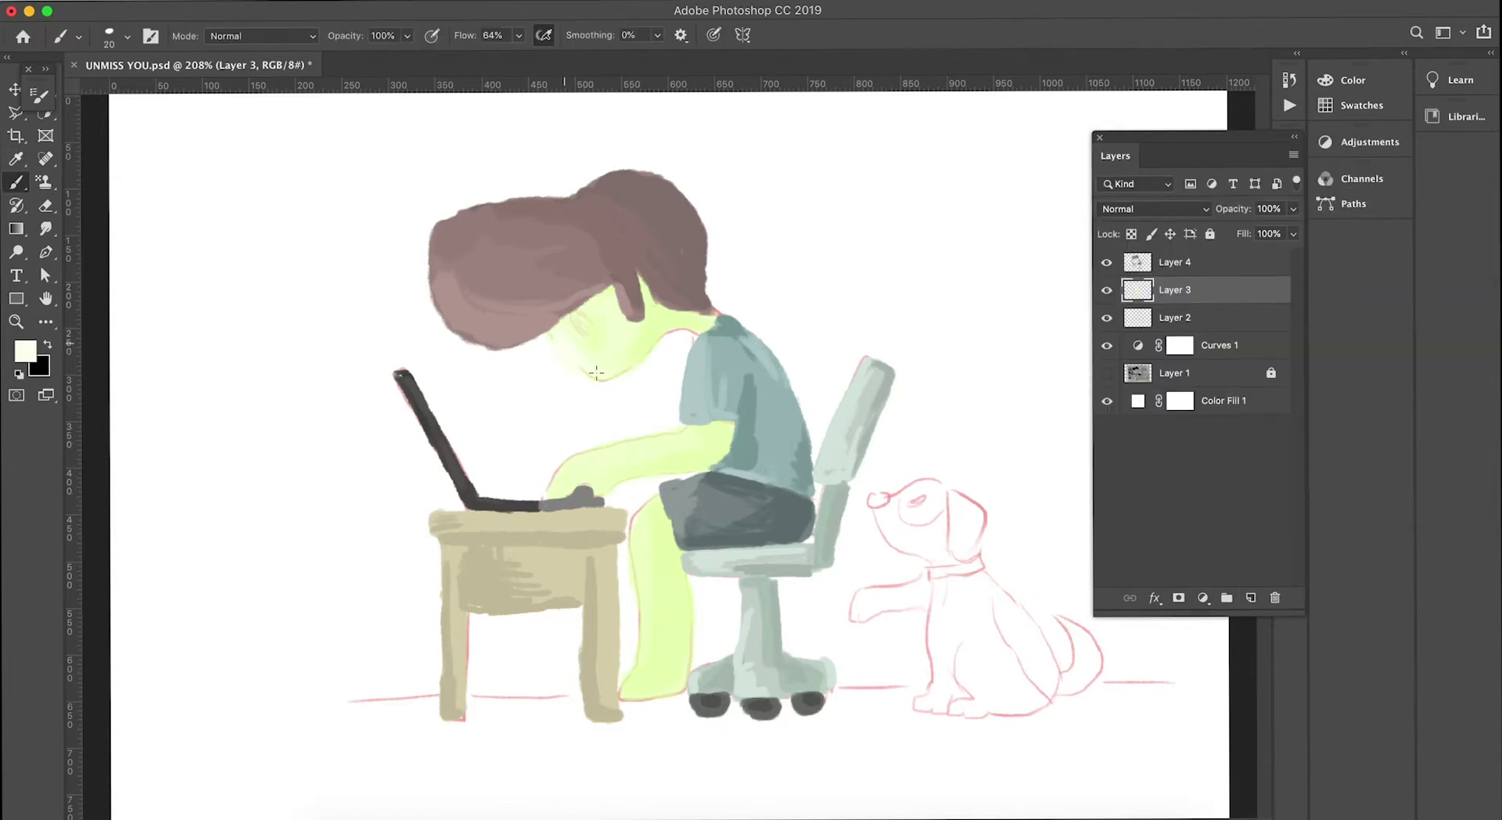
# - Sample the face's pale green, touch up the arm, and undo an eye blob
pyautogui.click(25, 352)
pyautogui.click(629, 334)
pyautogui.press('Return')
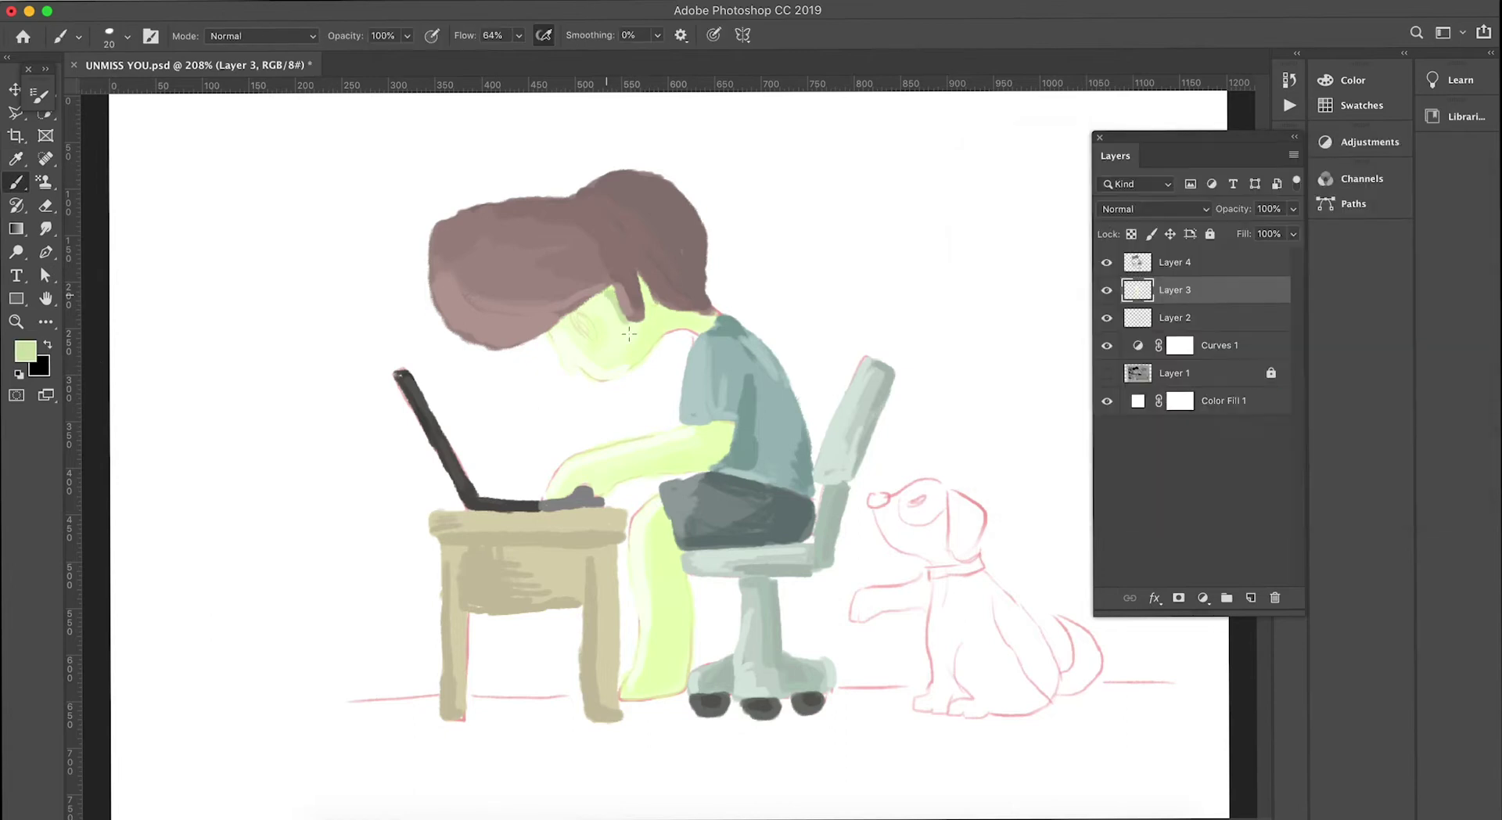
pyautogui.moveTo(718, 452); pyautogui.dragTo(665, 470)
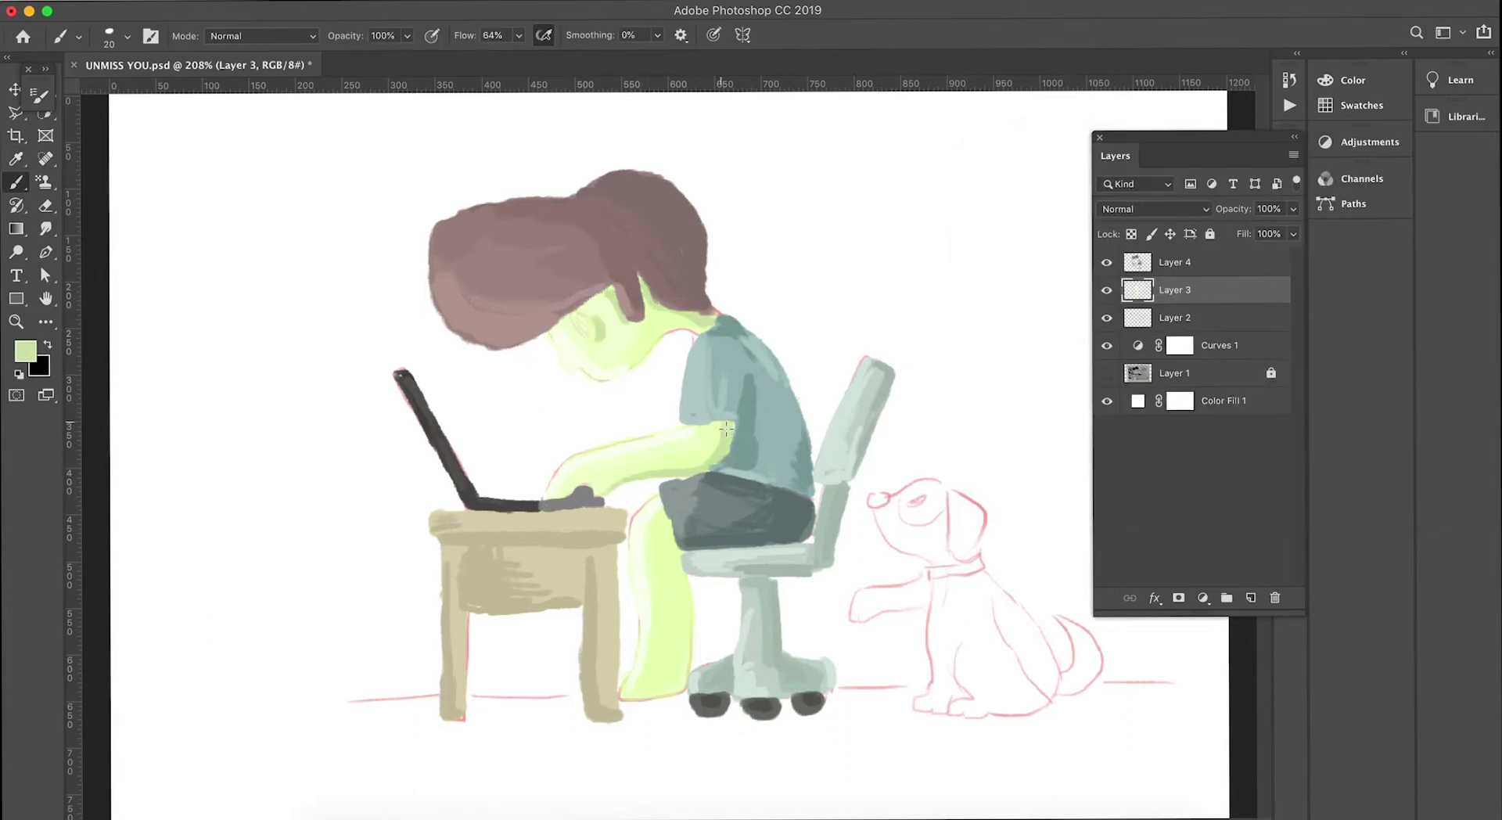
pyautogui.moveTo(578, 316); pyautogui.dragTo(589, 329)
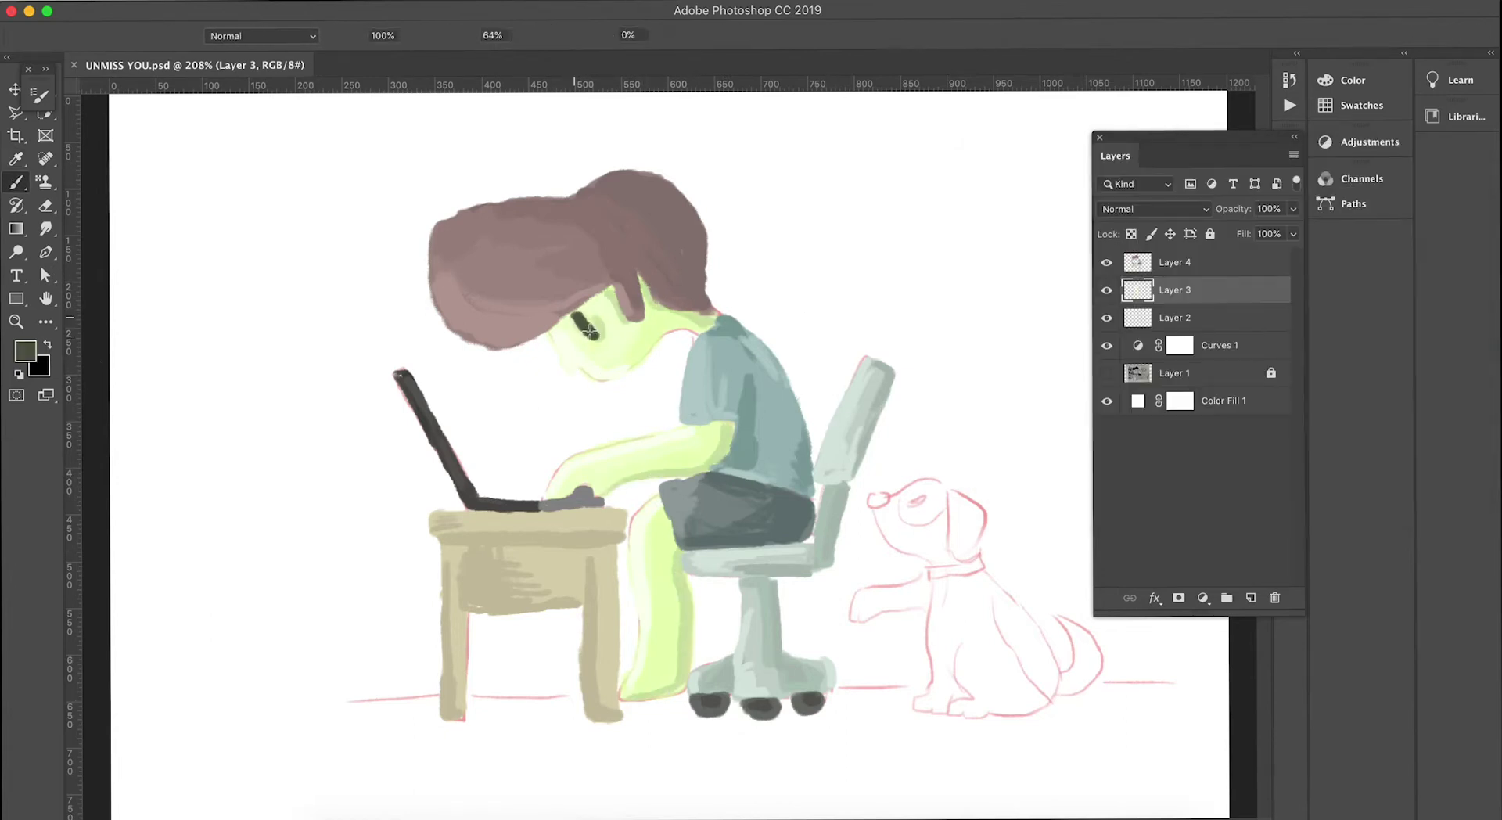
pyautogui.hotkey('ctrl', 'z')
# - On Layer 4, sample desk tan and light grey, undoing the light grey laptop highlights
pyautogui.click(1174, 262)
pyautogui.click(25, 351)
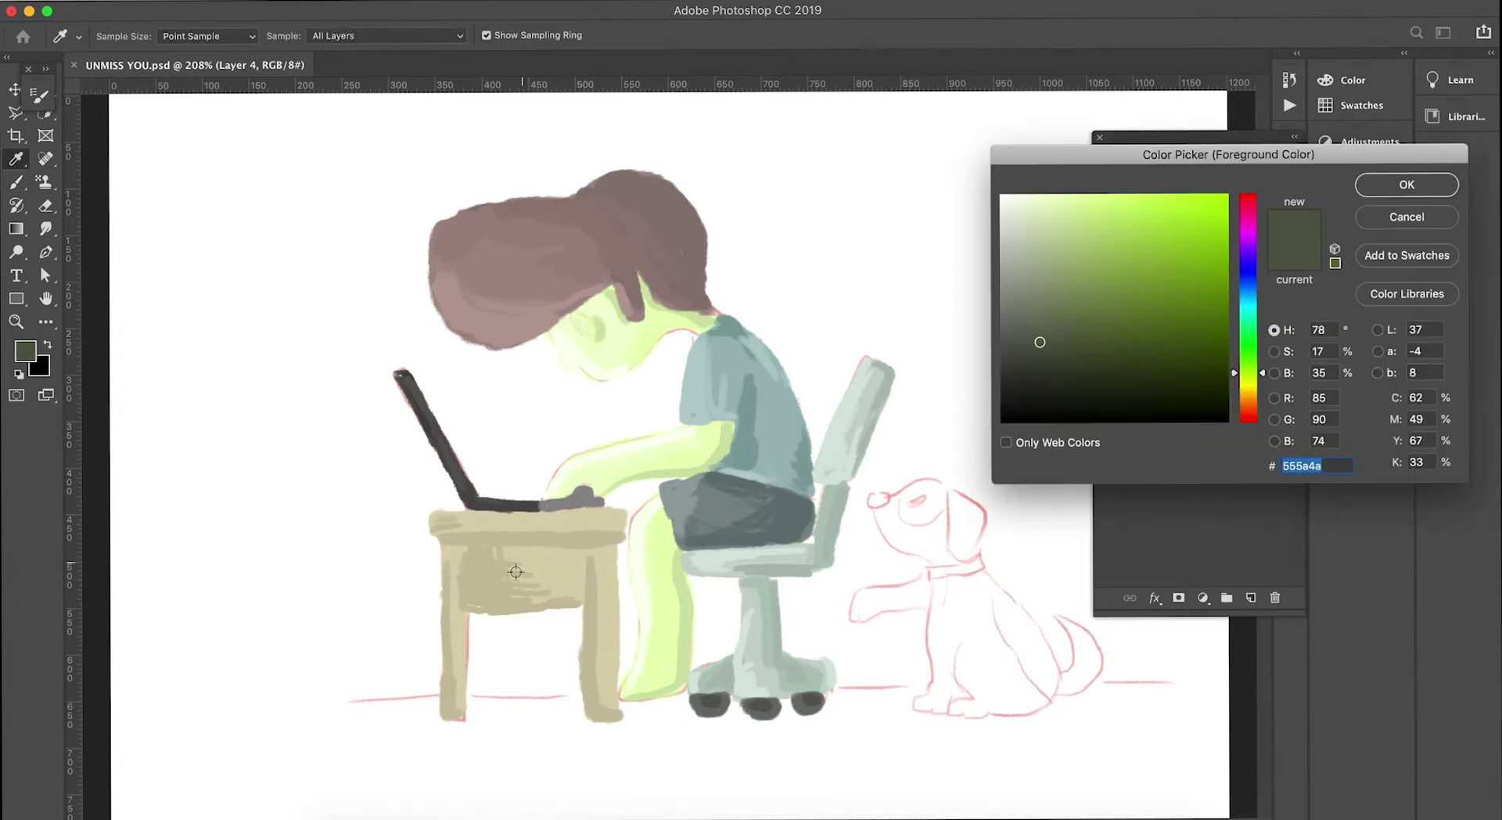
pyautogui.click(532, 547)
pyautogui.press('Return')
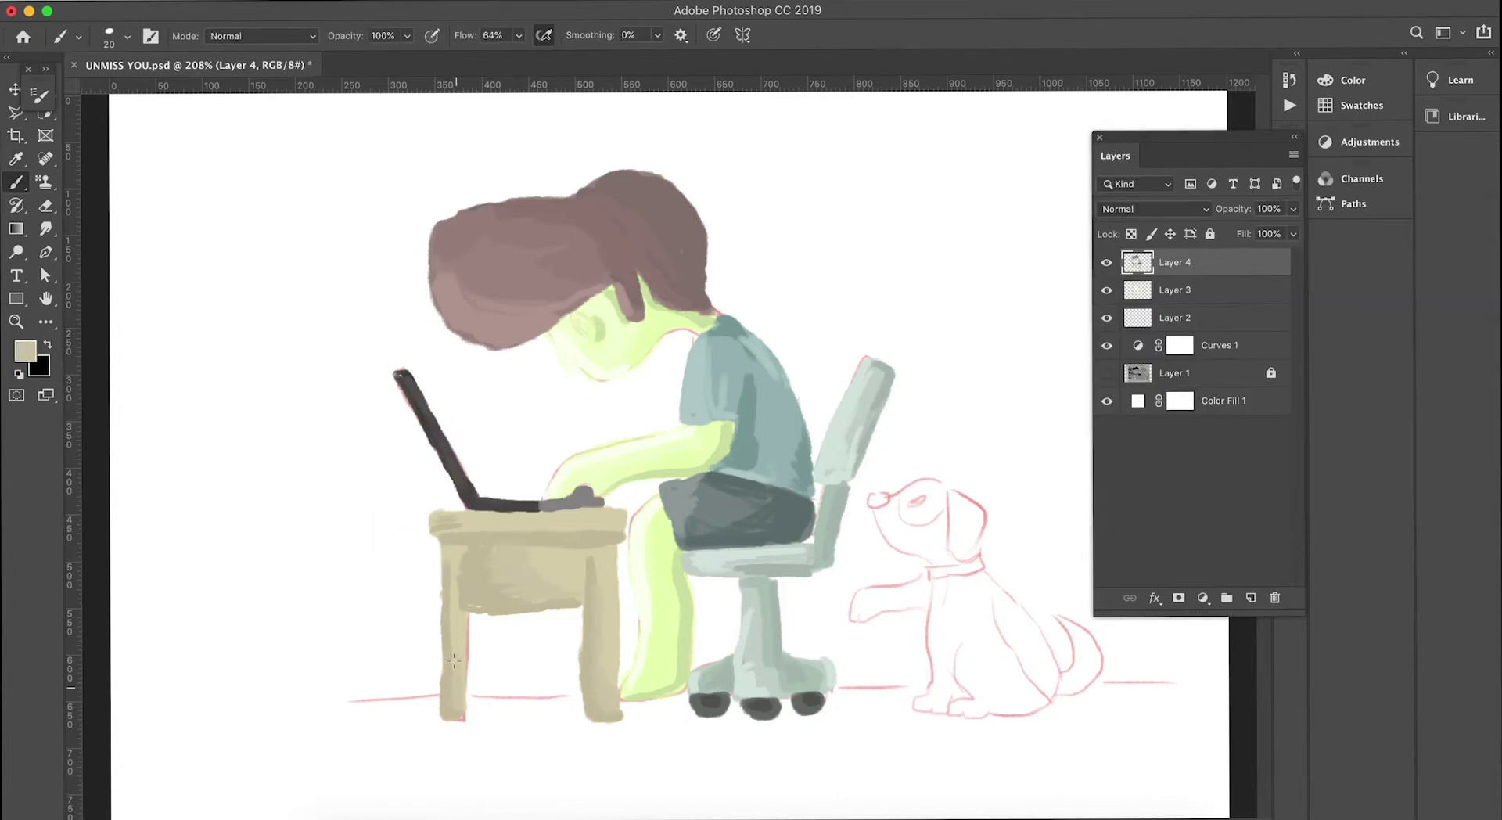
pyautogui.click(25, 351)
pyautogui.click(426, 405)
pyautogui.press('Return')
pyautogui.hotkey('ctrl', 'z')
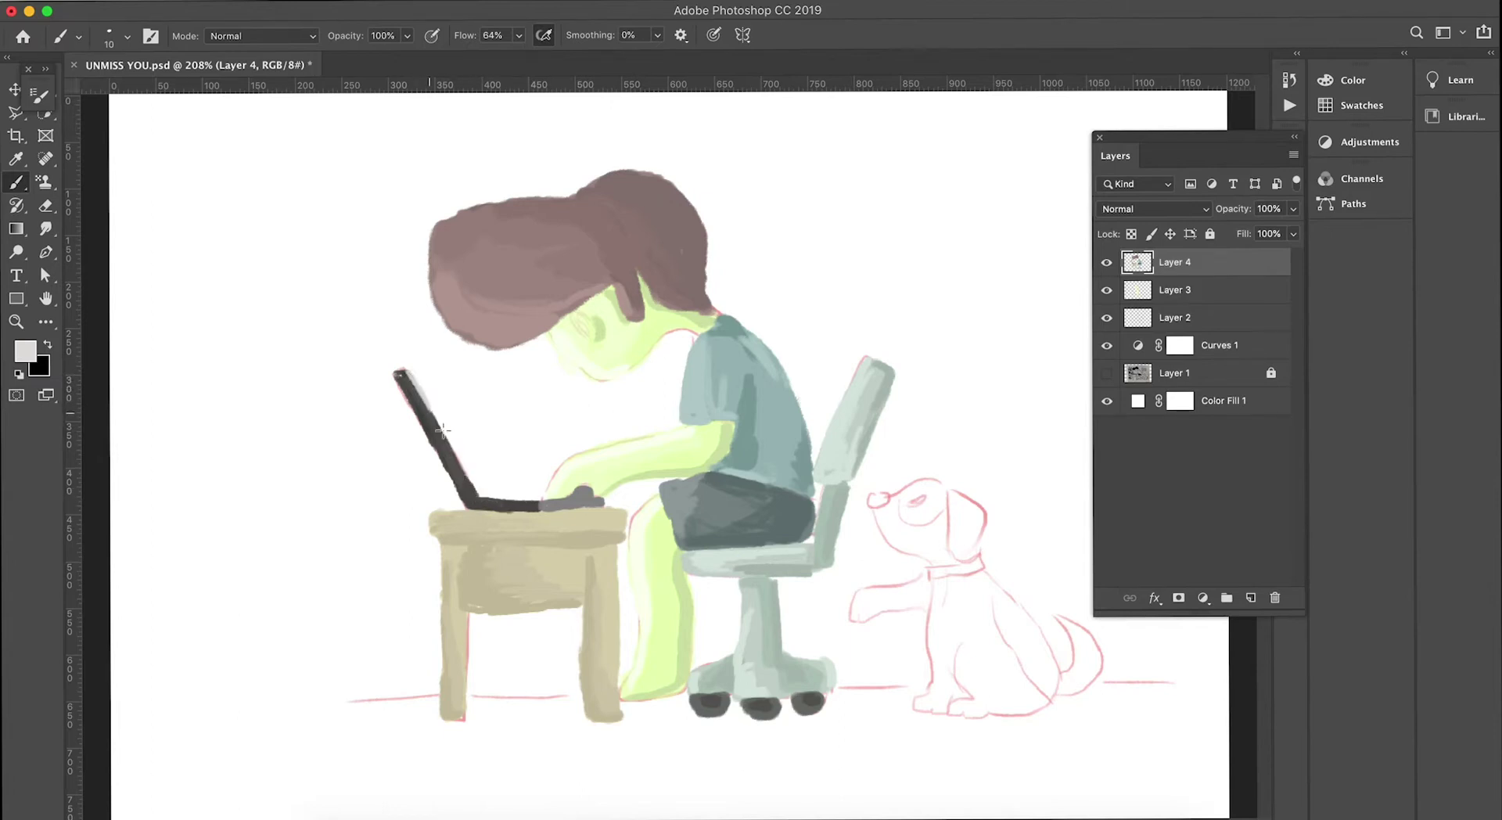
pyautogui.click(25, 351)
# - Try a grey on the dog at brush size 40, then undo it
pyautogui.click(1256, 393)
pyautogui.press('Return')
pyautogui.press(']')
pyautogui.press(']')
pyautogui.press(']')
pyautogui.moveTo(966, 634); pyautogui.dragTo(932, 623)
pyautogui.hotkey('ctrl', 'z')
# - Fill the dog's body with beige and paint its curled tail at brush size 20
pyautogui.click(25, 351)
pyautogui.press('Return')
pyautogui.moveTo(938, 552)
pyautogui.mouseDown()
pyautogui.moveTo(964, 674)
pyautogui.moveTo(1006, 595)
pyautogui.moveTo(908, 493)
pyautogui.moveTo(977, 525)
pyautogui.moveTo(853, 618)
pyautogui.mouseUp()
pyautogui.press('[')
pyautogui.press('[')
pyautogui.moveTo(1058, 620); pyautogui.dragTo(1064, 683)
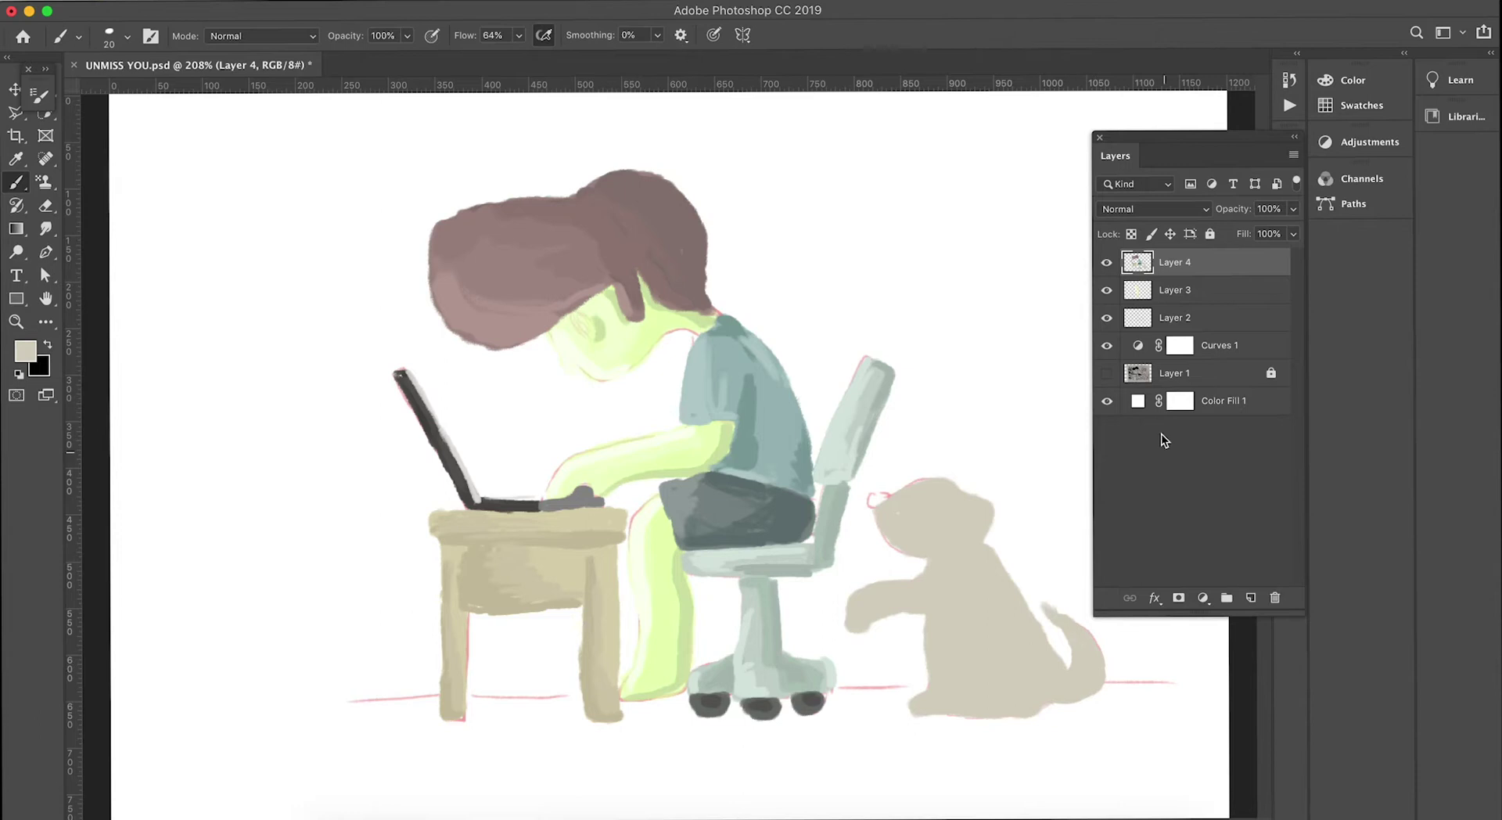
# - Move the sketch Layer 2 to the top and erase excess paint at the raised paw
pyautogui.moveTo(1173, 317); pyautogui.dragTo(1173, 256)
pyautogui.press('e')
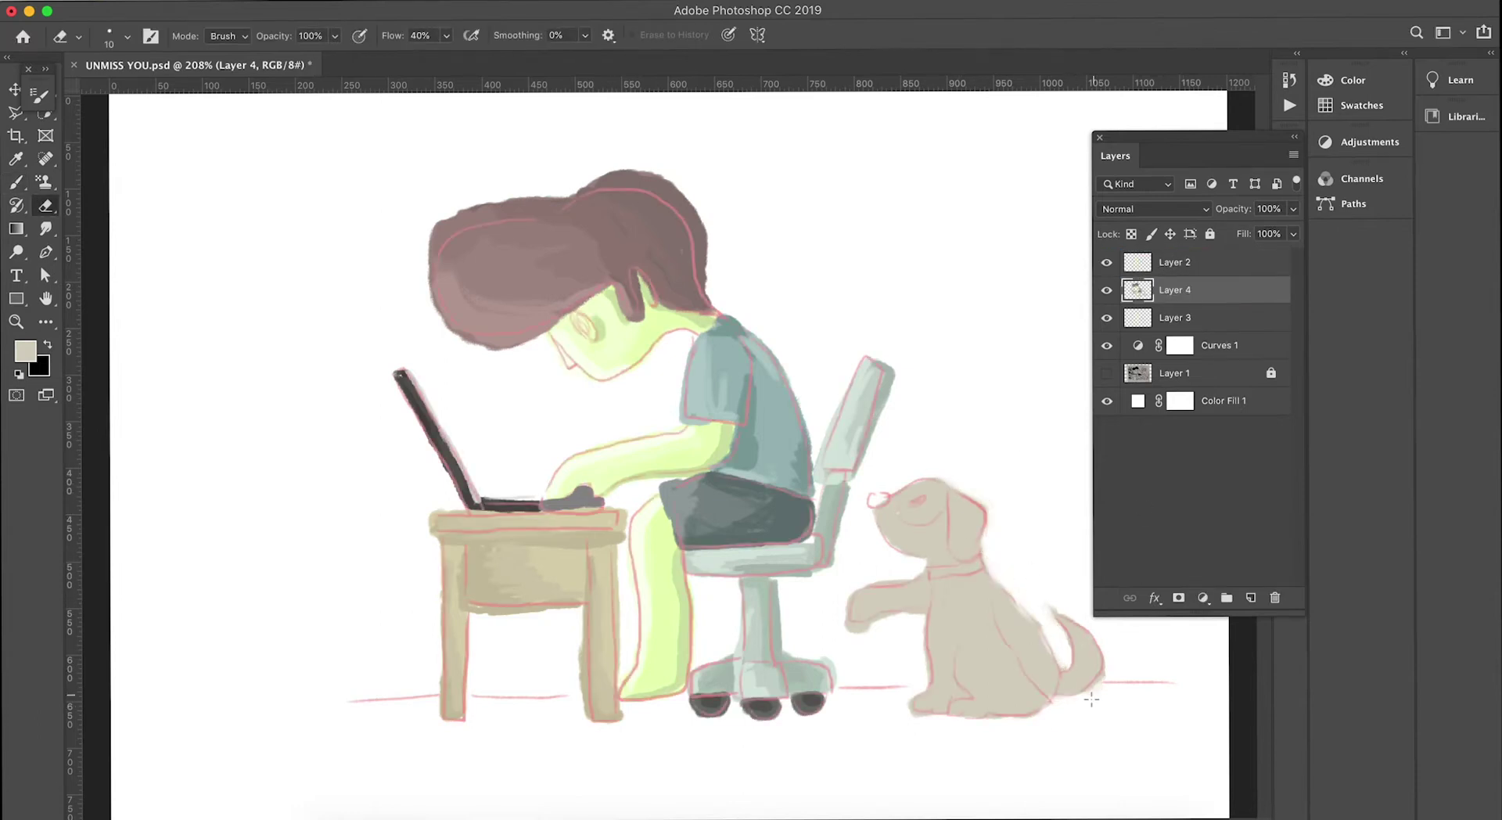
pyautogui.moveTo(855, 591); pyautogui.dragTo(853, 618)
pyautogui.press('b')
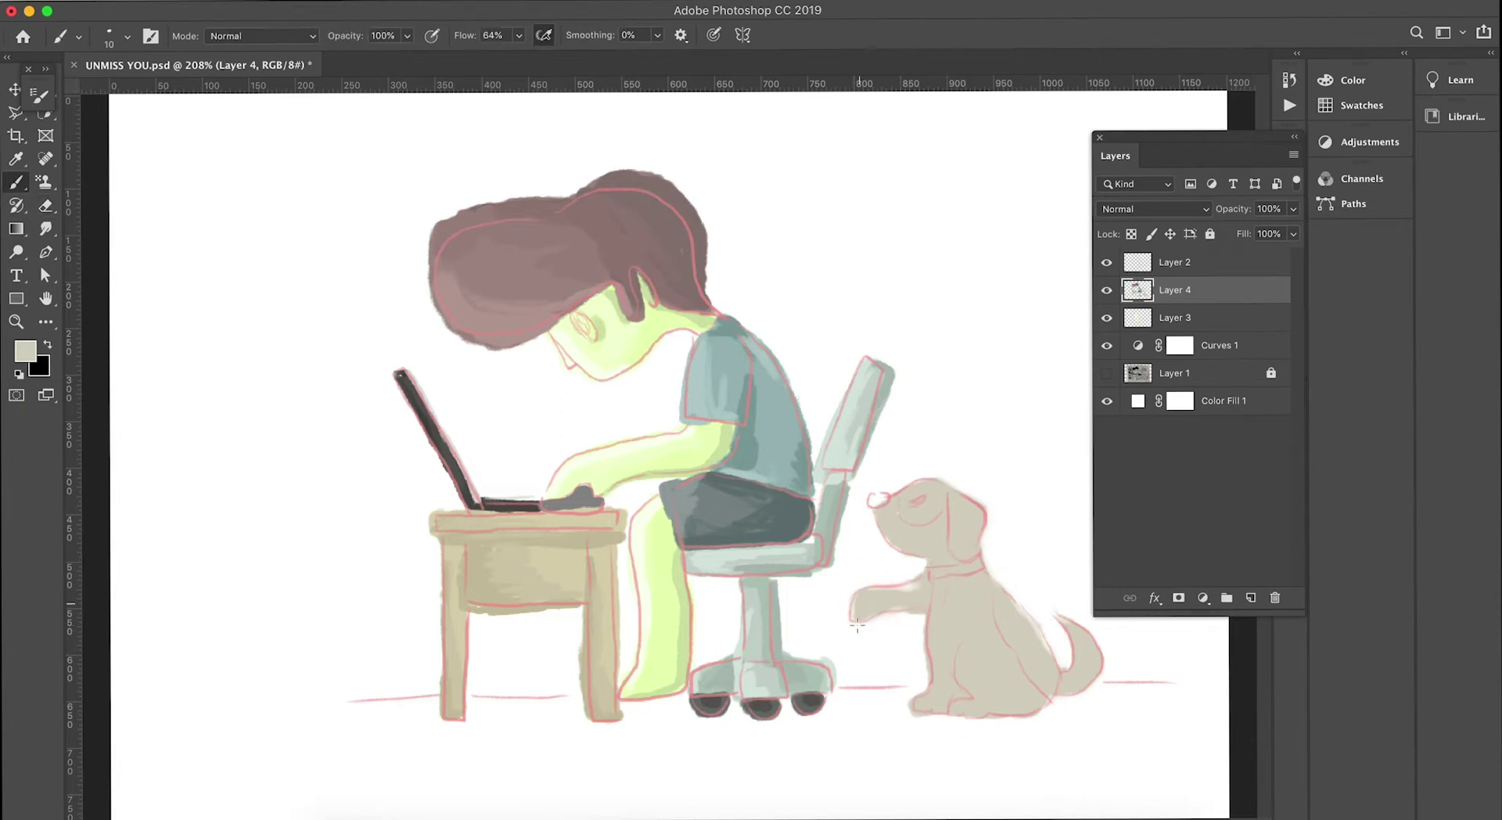
# - Shade the dog's leg, bottom, tail, raised paw, head and neck darker beige
pyautogui.click(26, 352)
pyautogui.scroll(3, 1067, 588)
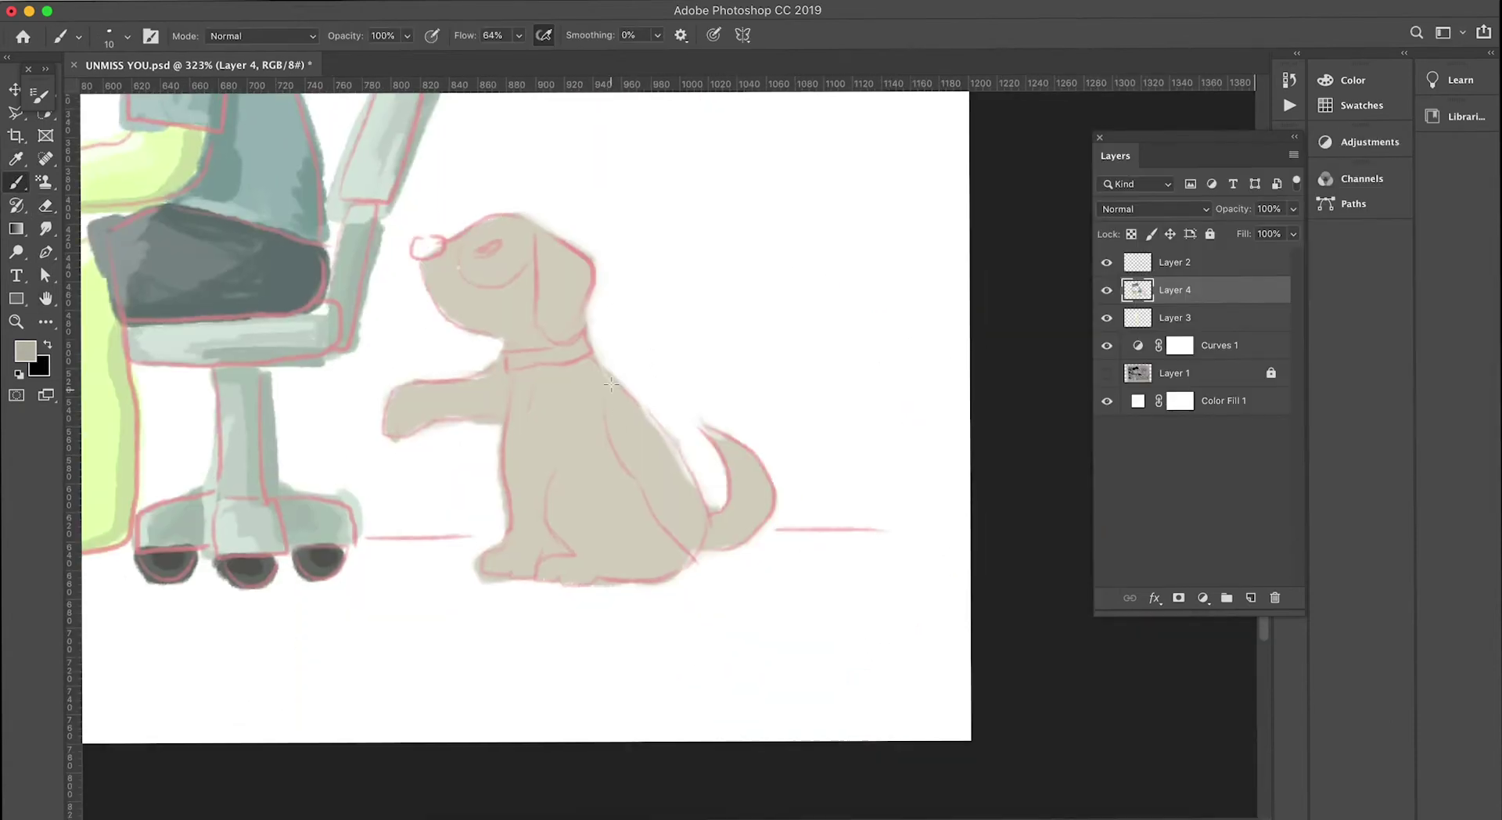
pyautogui.press('Return')
pyautogui.moveTo(540, 489); pyautogui.dragTo(535, 513)
pyautogui.moveTo(599, 576)
pyautogui.mouseDown()
pyautogui.moveTo(665, 520)
pyautogui.moveTo(758, 493)
pyautogui.mouseUp()
pyautogui.moveTo(399, 422)
pyautogui.mouseDown()
pyautogui.moveTo(458, 407)
pyautogui.moveTo(445, 402)
pyautogui.moveTo(539, 328)
pyautogui.mouseUp()
pyautogui.moveTo(524, 274); pyautogui.dragTo(477, 293)
pyautogui.moveTo(532, 367); pyautogui.dragTo(602, 379)
pyautogui.click(26, 352)
pyautogui.click(1374, 188)
pyautogui.moveTo(500, 571); pyautogui.dragTo(555, 548)
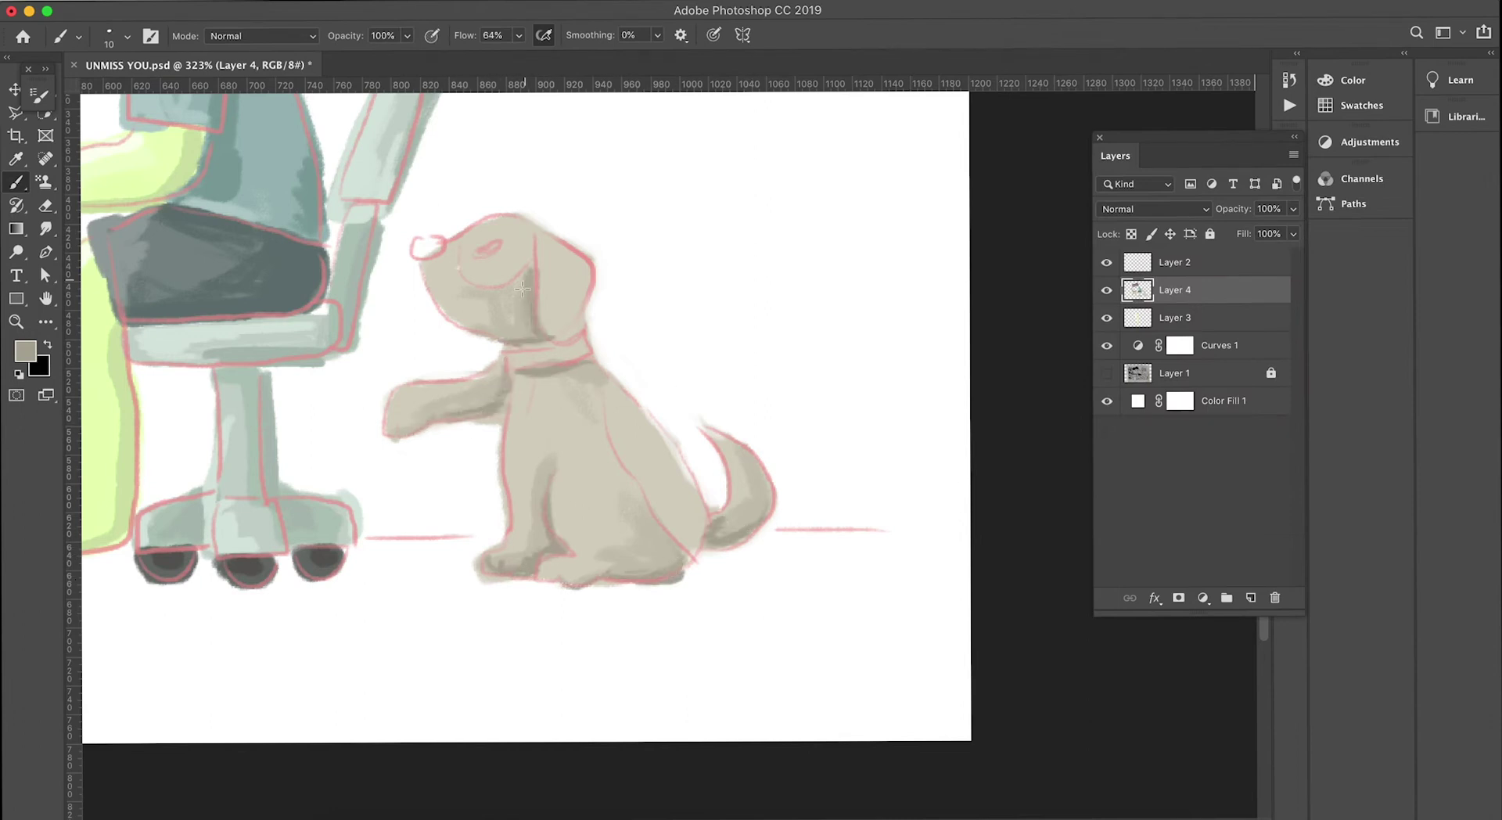
# - Paint dark grey-brown patches on the dog's back and head at brush size 25
pyautogui.click(25, 351)
pyautogui.click(666, 469)
pyautogui.press('Return')
pyautogui.click(25, 351)
pyautogui.click(612, 405)
pyautogui.press('Return')
pyautogui.moveTo(612, 404); pyautogui.dragTo(692, 539)
pyautogui.moveTo(465, 258); pyautogui.dragTo(532, 226)
# - Add strokes to the back patch and pick a dark colour for the nose
pyautogui.click(25, 351)
pyautogui.press('Return')
pyautogui.moveTo(618, 391); pyautogui.dragTo(653, 500)
pyautogui.click(25, 351)
pyautogui.click(543, 274)
pyautogui.press('Return')
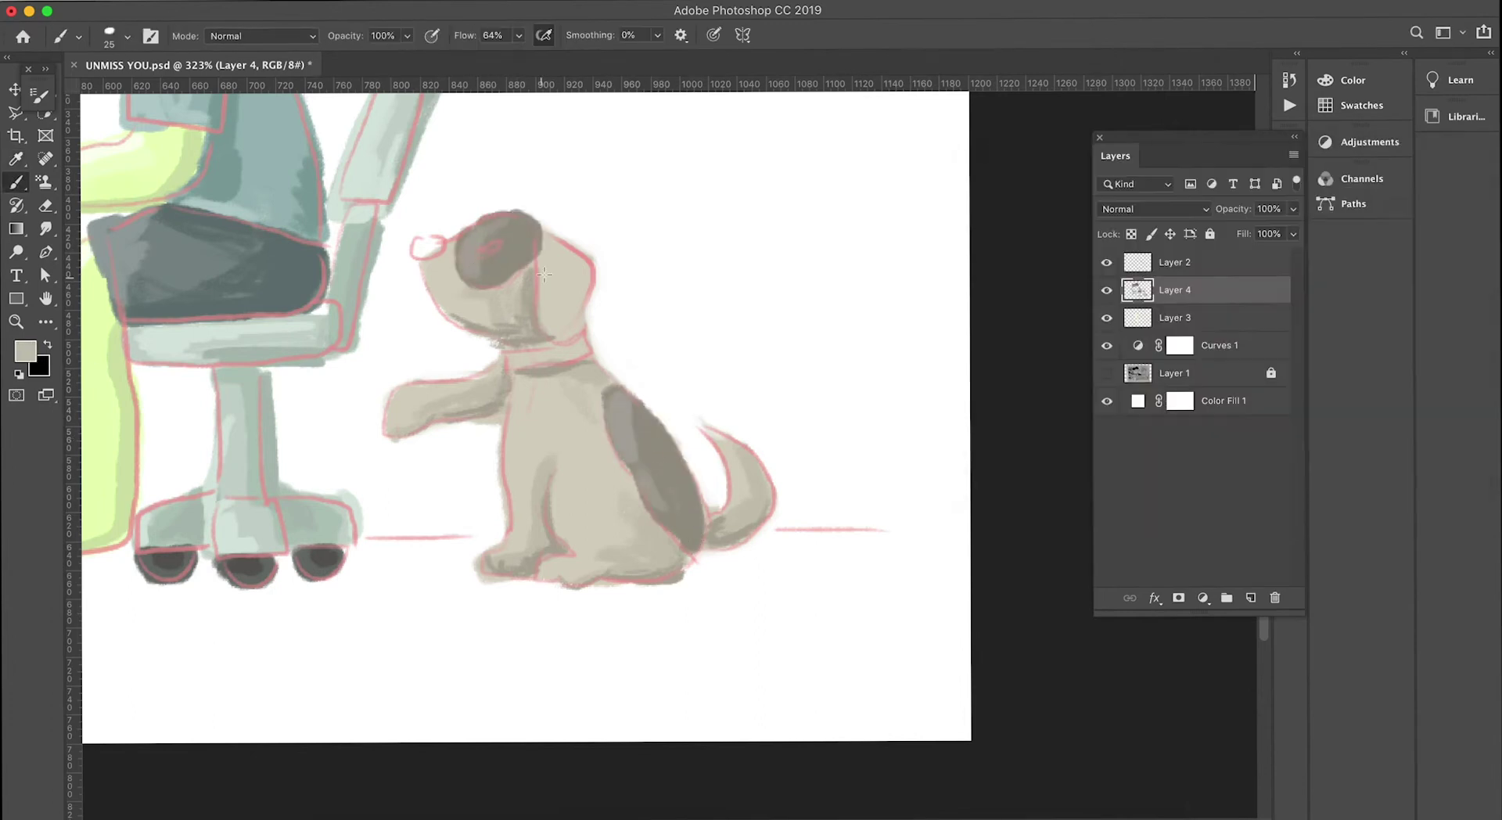
pyautogui.click(25, 351)
pyautogui.press('Return')
pyautogui.click(25, 352)
pyautogui.press('Return')
pyautogui.click(25, 351)
pyautogui.press('Return')
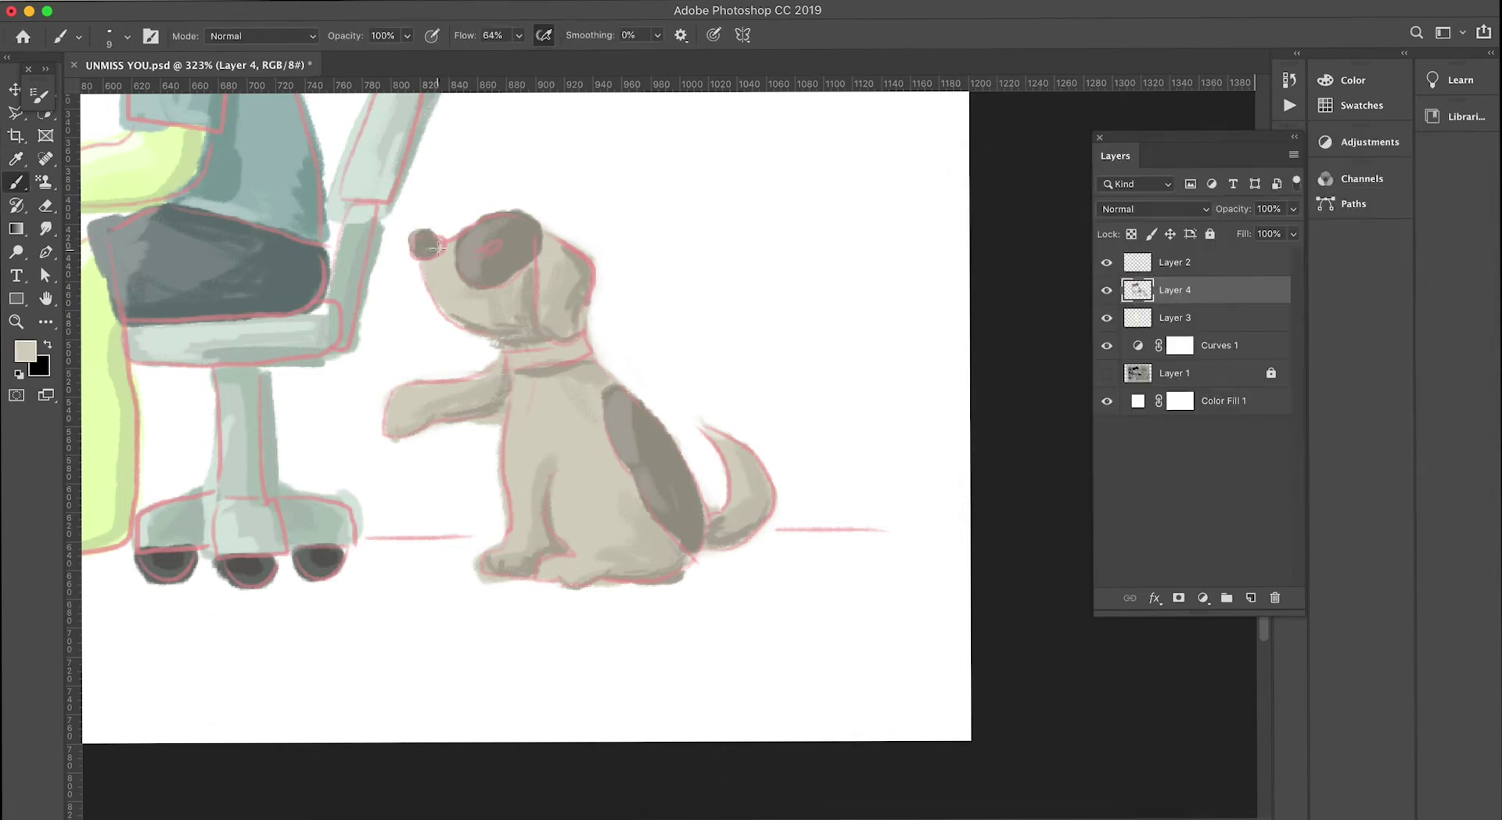
pyautogui.scroll(-5, 379, 415)
pyautogui.scroll(5, 905, 573)
pyautogui.scroll(2, 517, 472)
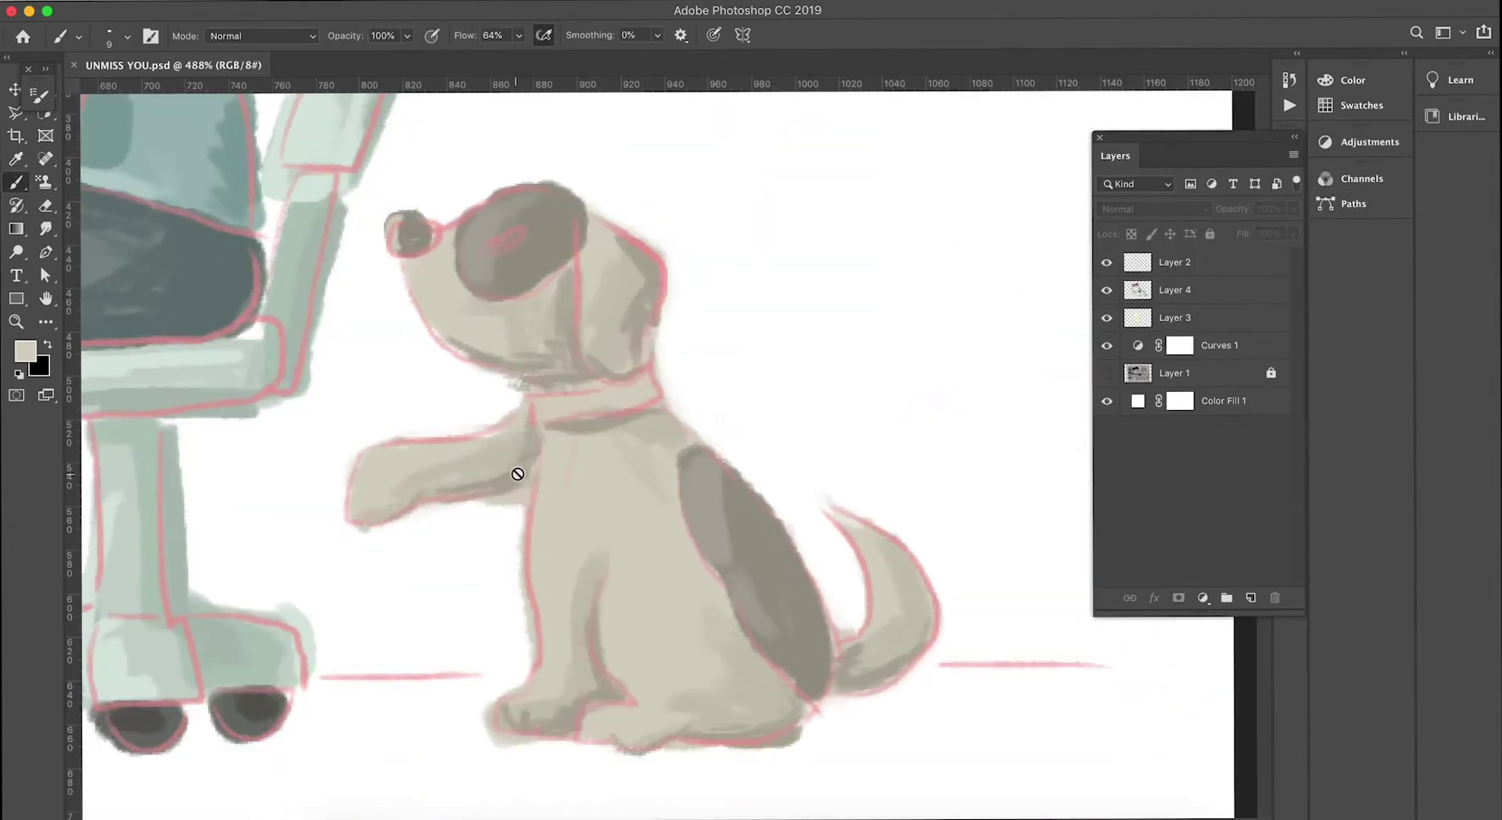
pyautogui.keyDown('super'); pyautogui.click(517, 473); pyautogui.keyUp('super')
pyautogui.click(25, 351)
pyautogui.press('Return')
pyautogui.scroll(-5, 570, 518)
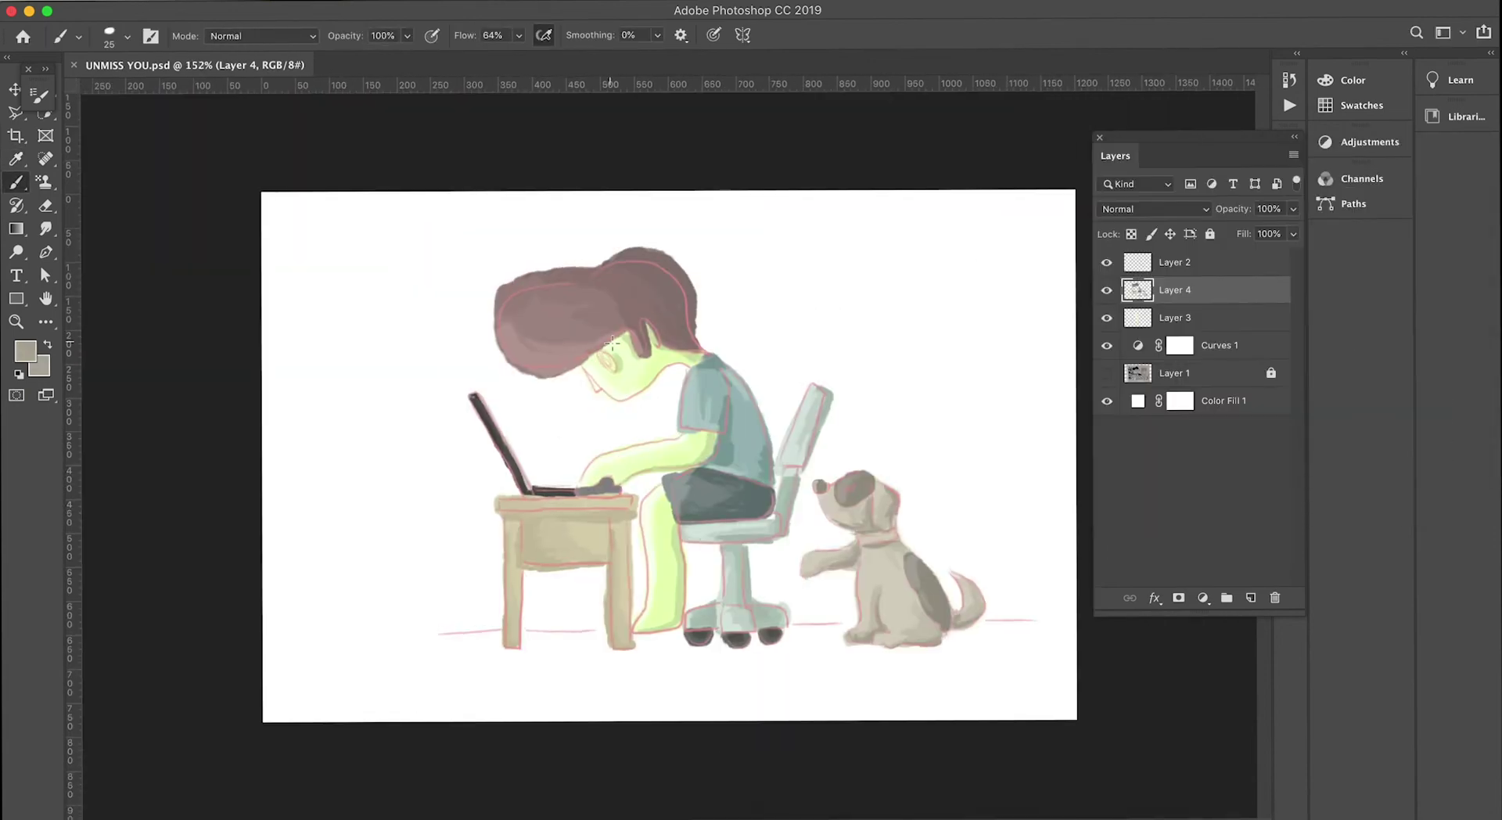
pyautogui.scroll(5, 530, 305)
pyautogui.press('e')
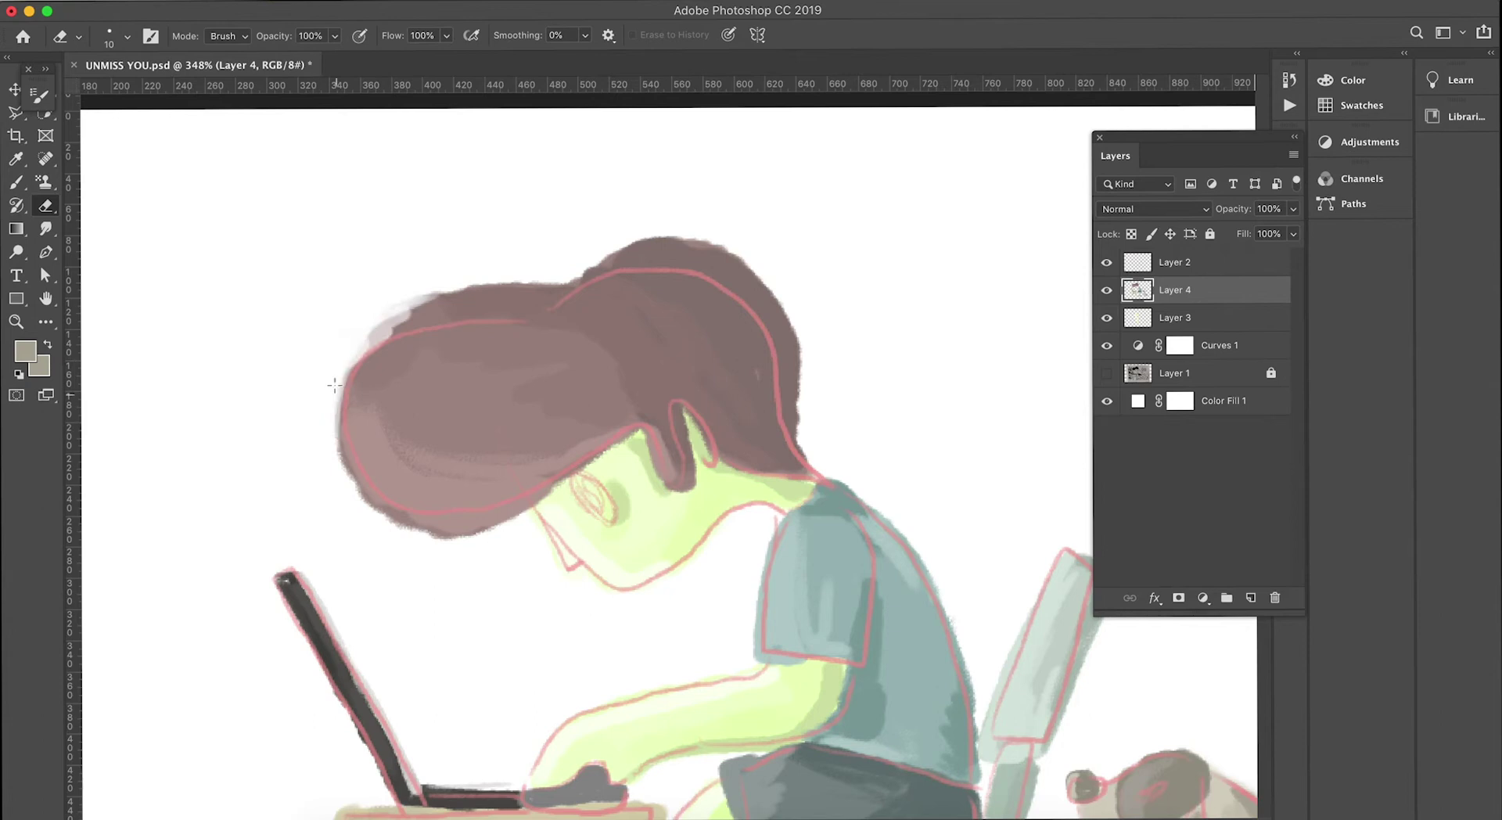
pyautogui.moveTo(519, 509); pyautogui.dragTo(375, 324)
pyautogui.moveTo(458, 297); pyautogui.dragTo(514, 311)
pyautogui.moveTo(804, 424); pyautogui.dragTo(793, 385)
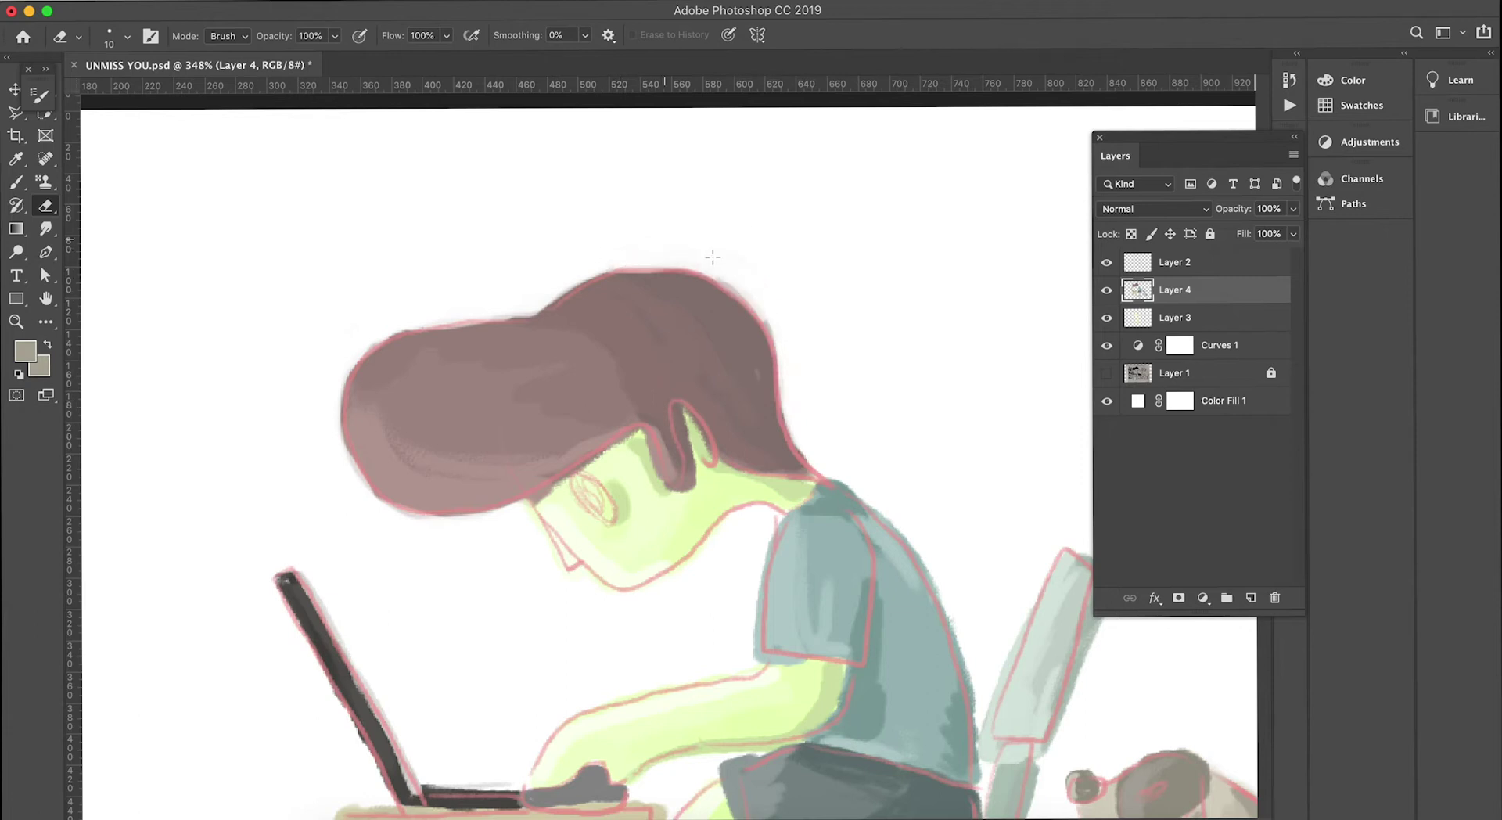
pyautogui.scroll(-5, 713, 257)
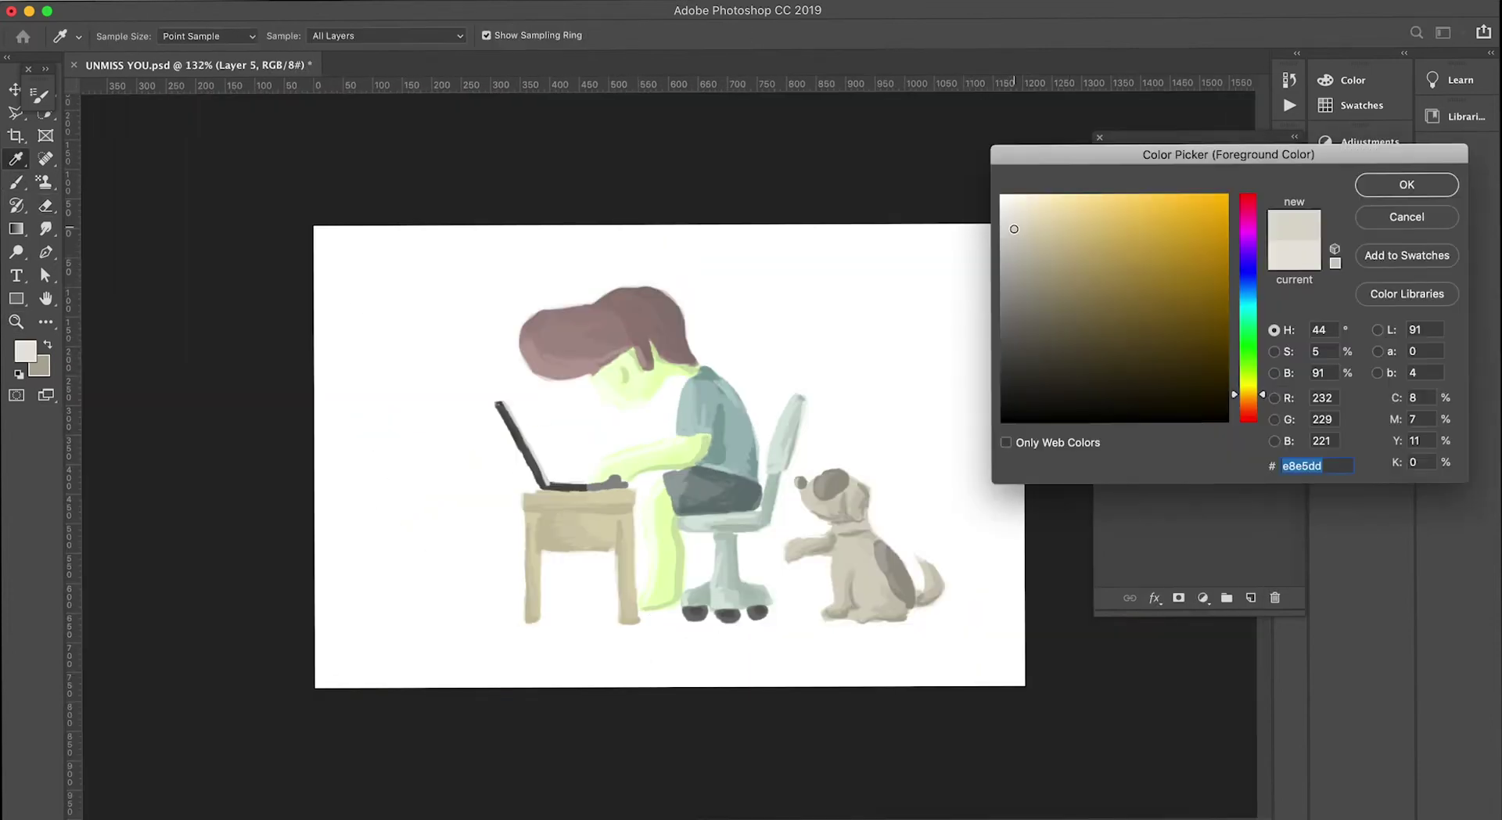
# - Paint a soft light-grey (e8e5dd) halo behind the figure, then ready an enlarged Eraser to tidy it
pyautogui.hotkey('ctrl', 'z')
pyautogui.moveTo(493, 406)
pyautogui.mouseDown()
pyautogui.moveTo(806, 474)
pyautogui.moveTo(921, 546)
pyautogui.moveTo(572, 404)
pyautogui.mouseUp()
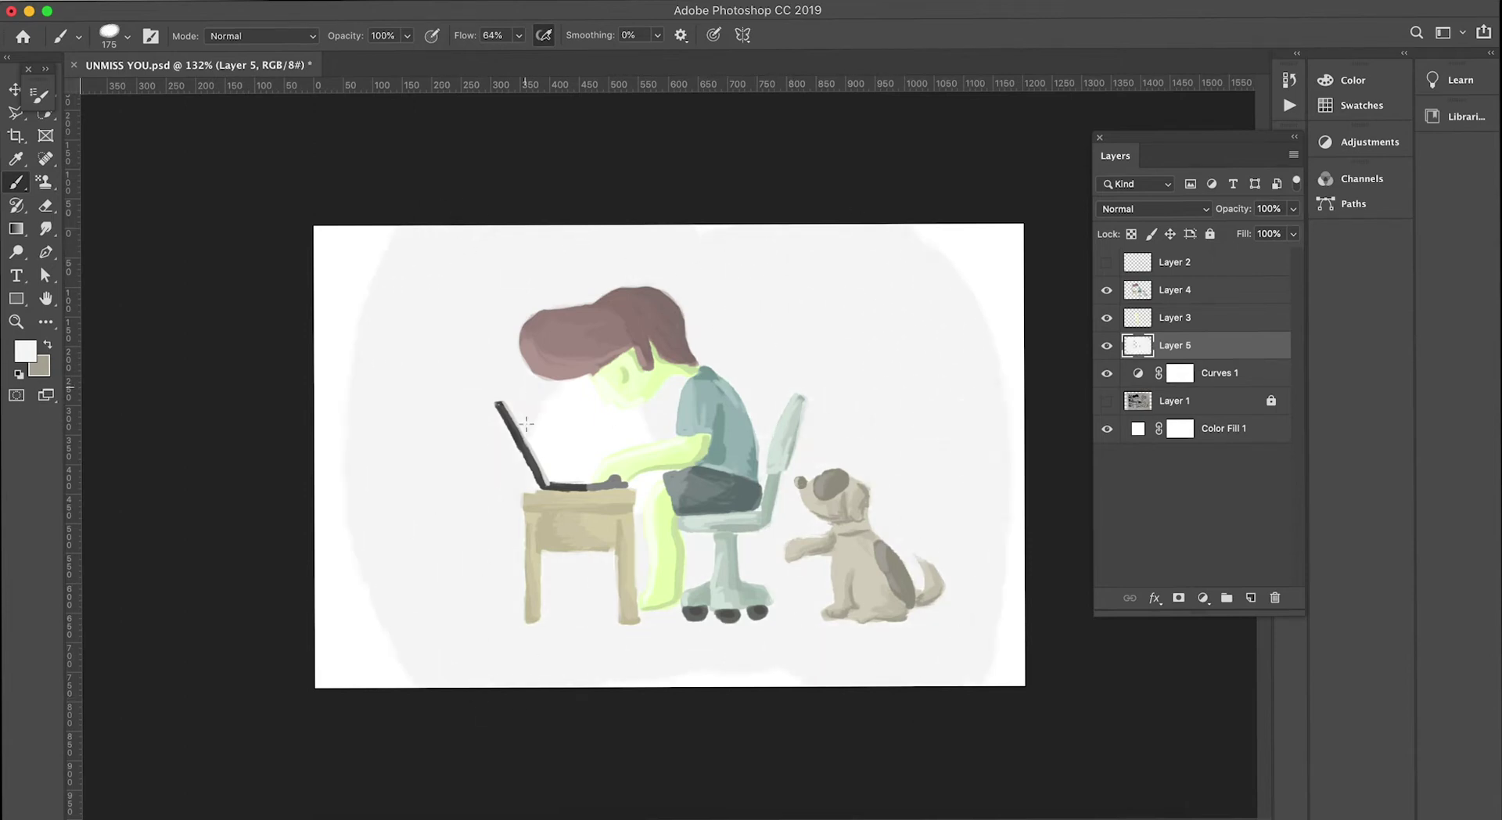
pyautogui.press('e')
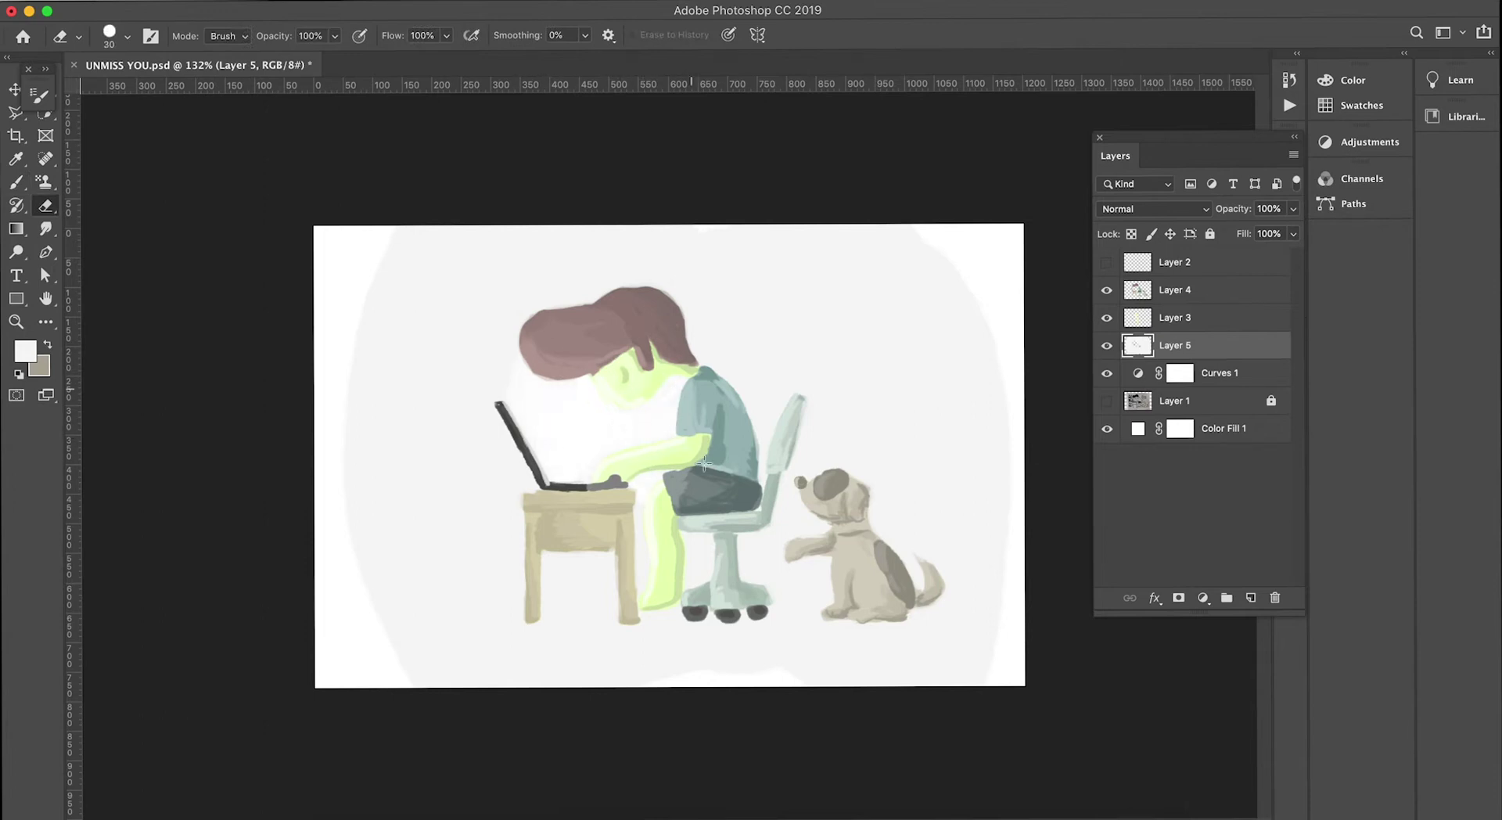
pyautogui.press(']')
pyautogui.press(']')
pyautogui.press(']')
# - On Layer 4, smooth the shirt's left edge with a small pale-mint brush
pyautogui.click(1174, 289)
pyautogui.scroll(5, 670, 455)
pyautogui.press('b')
pyautogui.click(25, 351)
pyautogui.press('Return')
pyautogui.press('[')
pyautogui.press('[')
pyautogui.press('[')
pyautogui.moveTo(706, 320); pyautogui.dragTo(685, 399)
# - Sample pale pink and grey-beige paint colours from the canvas
pyautogui.click(25, 351)
pyautogui.press('Return')
pyautogui.click(25, 351)
pyautogui.click(1026, 225)
pyautogui.press('Return')
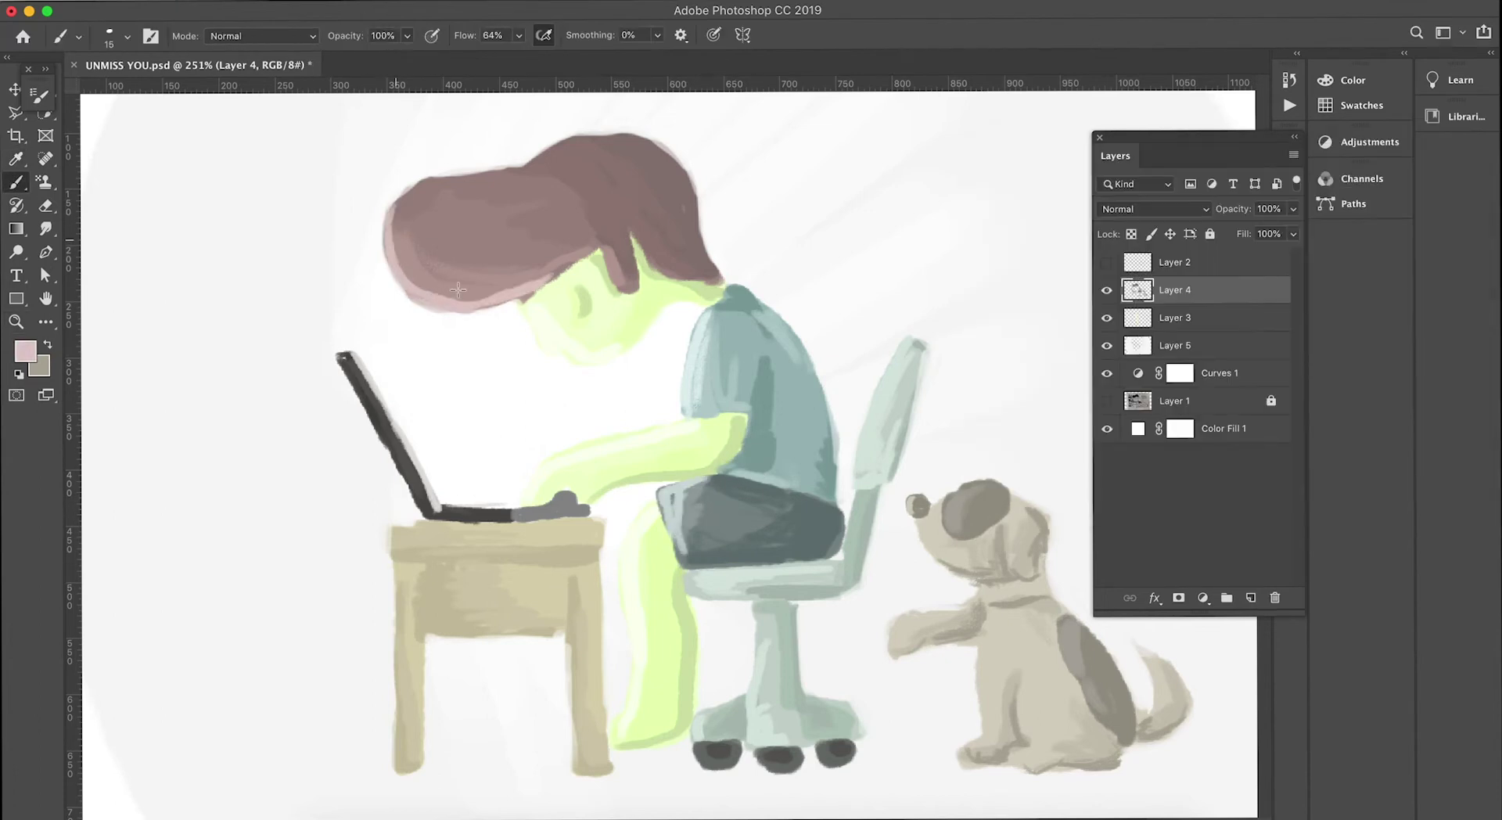
pyautogui.click(25, 351)
pyautogui.click(538, 504)
pyautogui.press('Return')
# - Pick the chair's grey-teal colour and shrink the brush for fine outlines
pyautogui.press('super+minus')
pyautogui.click(26, 351)
pyautogui.click(827, 486)
pyautogui.press('Return')
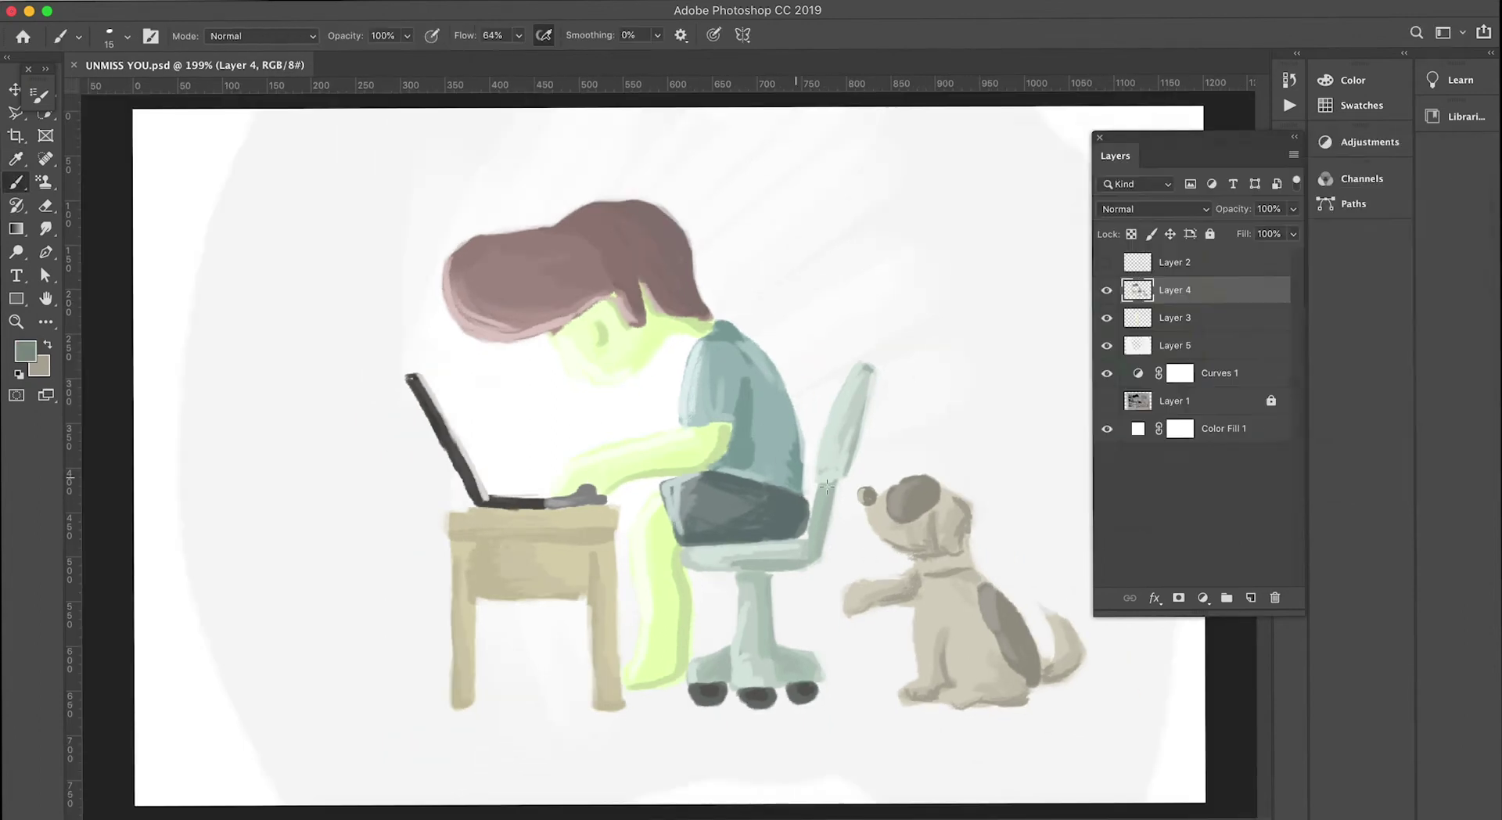
pyautogui.scroll(5, 811, 558)
pyautogui.press('[')
pyautogui.press('[')
pyautogui.press('[')
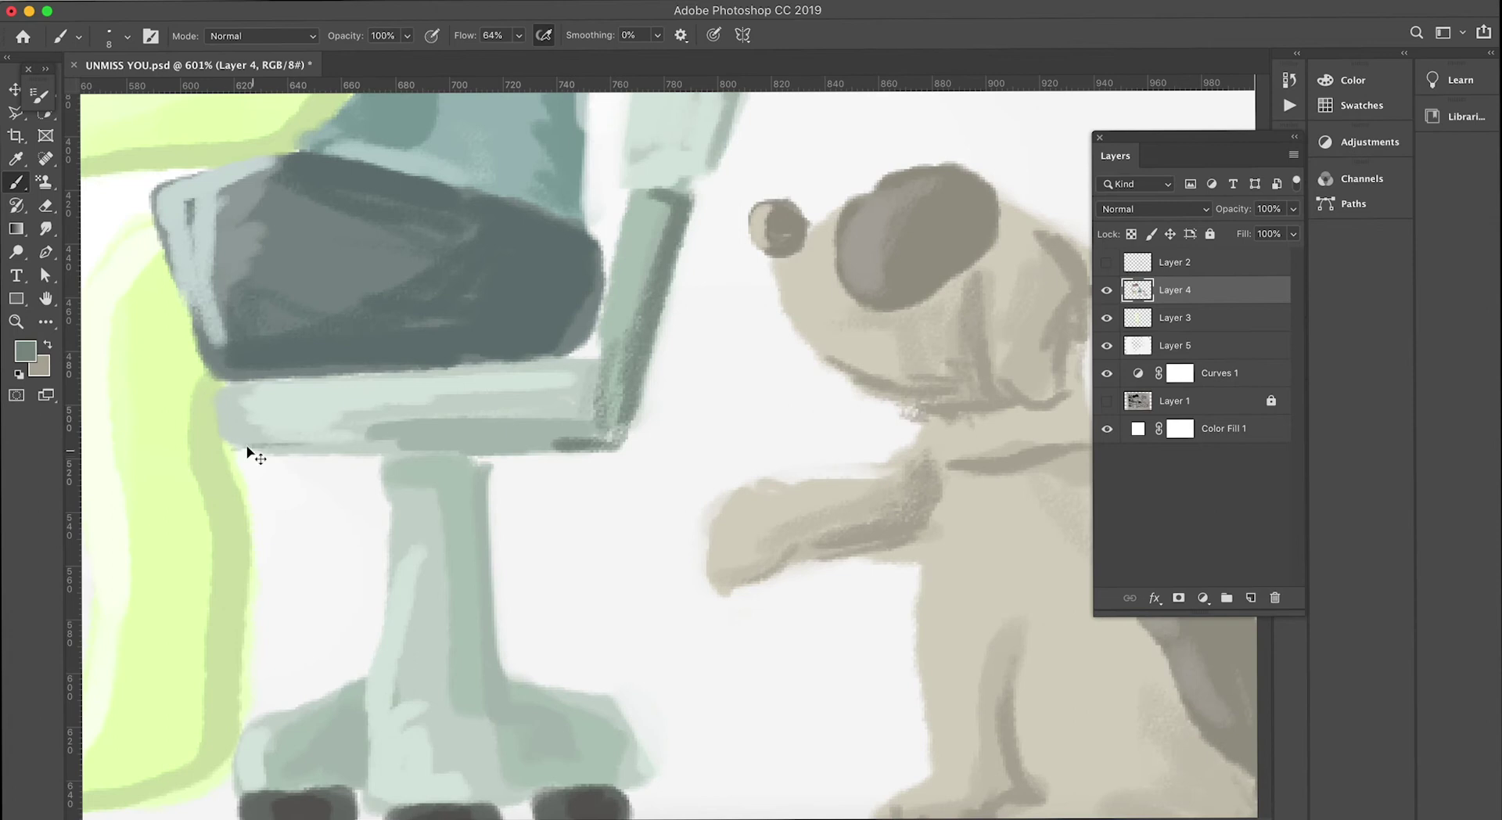
# - Outline the chair base and wheels with dark sketchy strokes
pyautogui.hscroll(-3, 606, 431)
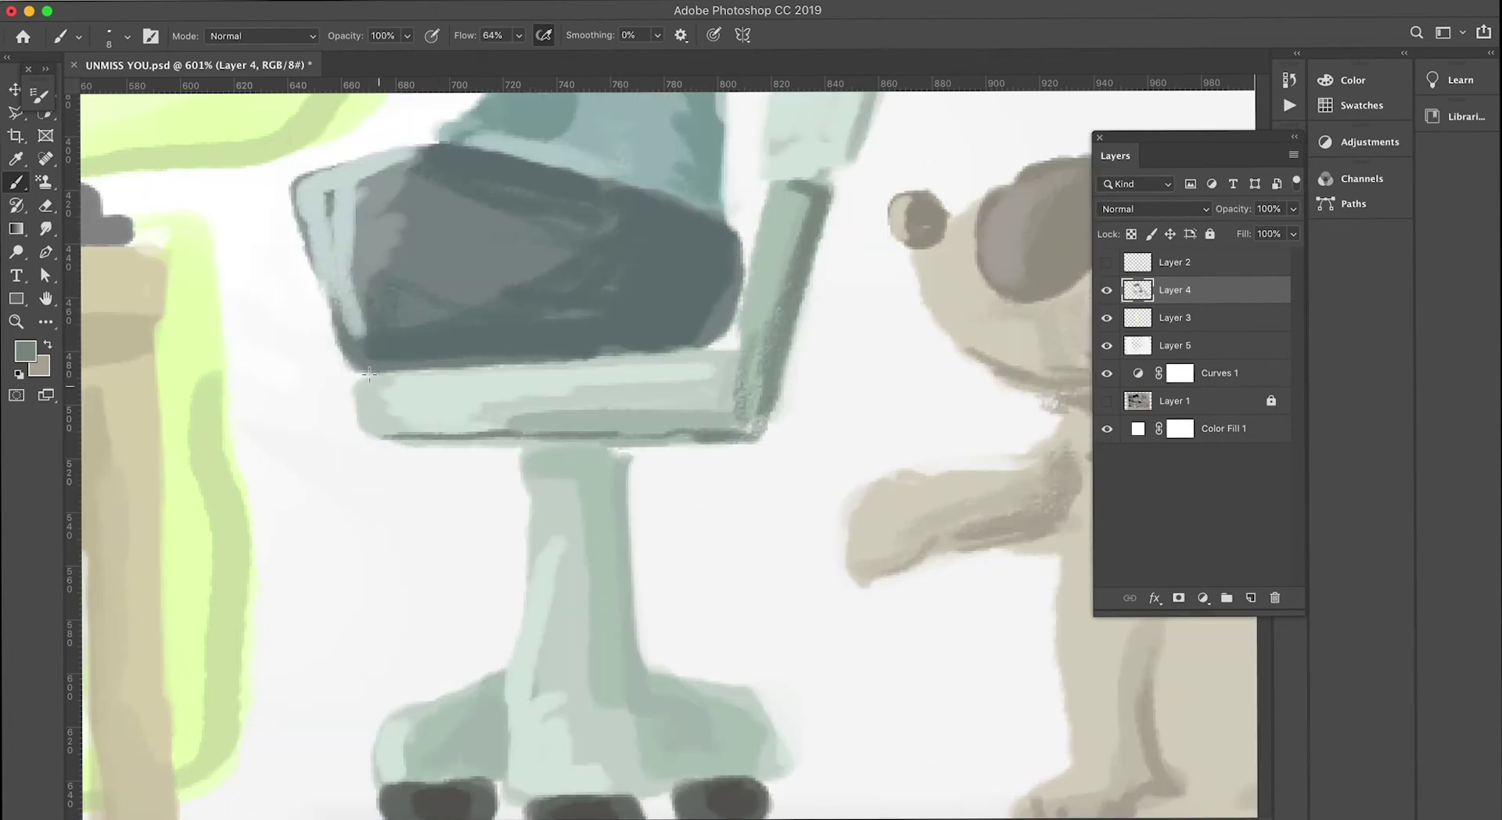
pyautogui.scroll(5, 790, 227)
pyautogui.hscroll(2, 790, 227)
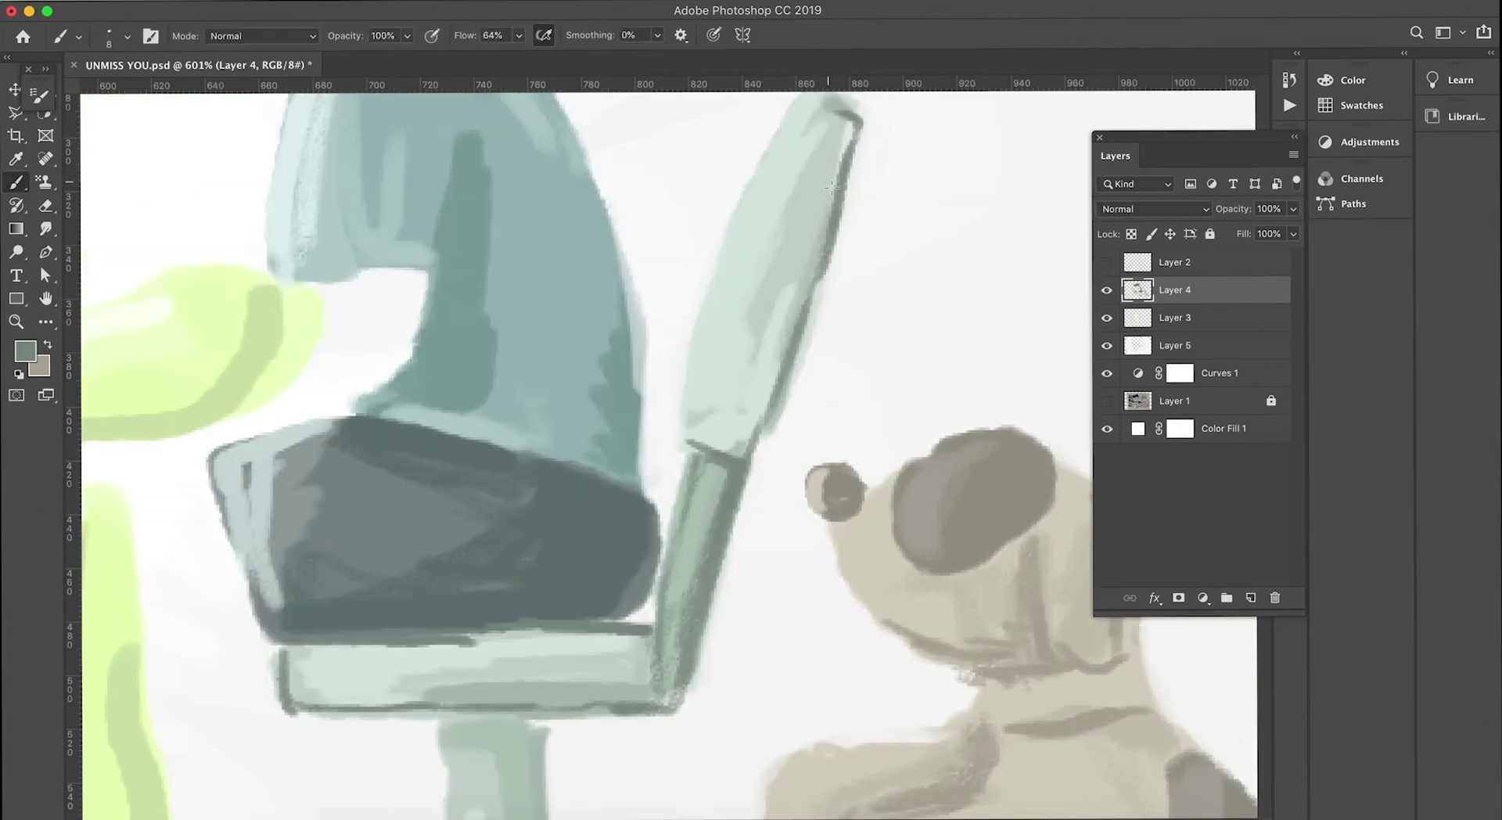
pyautogui.scroll(2, 791, 353)
pyautogui.scroll(-10, 690, 630)
pyautogui.hscroll(-3, 690, 631)
pyautogui.moveTo(700, 161); pyautogui.dragTo(708, 399)
pyautogui.moveTo(607, 157); pyautogui.dragTo(591, 500)
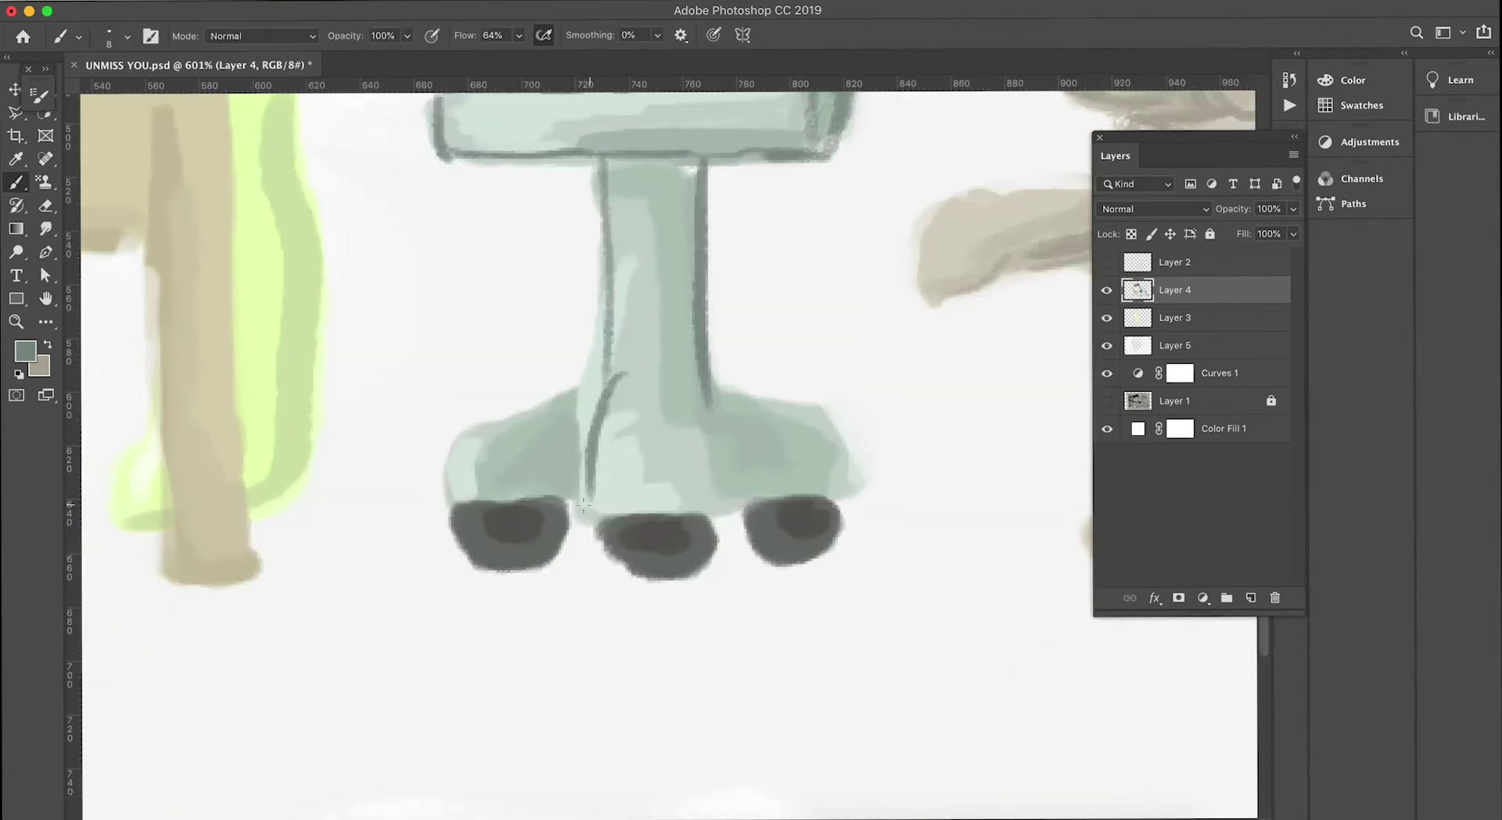
pyautogui.moveTo(649, 379); pyautogui.dragTo(720, 505)
pyautogui.moveTo(712, 392); pyautogui.dragTo(829, 493)
pyautogui.moveTo(599, 366); pyautogui.dragTo(627, 503)
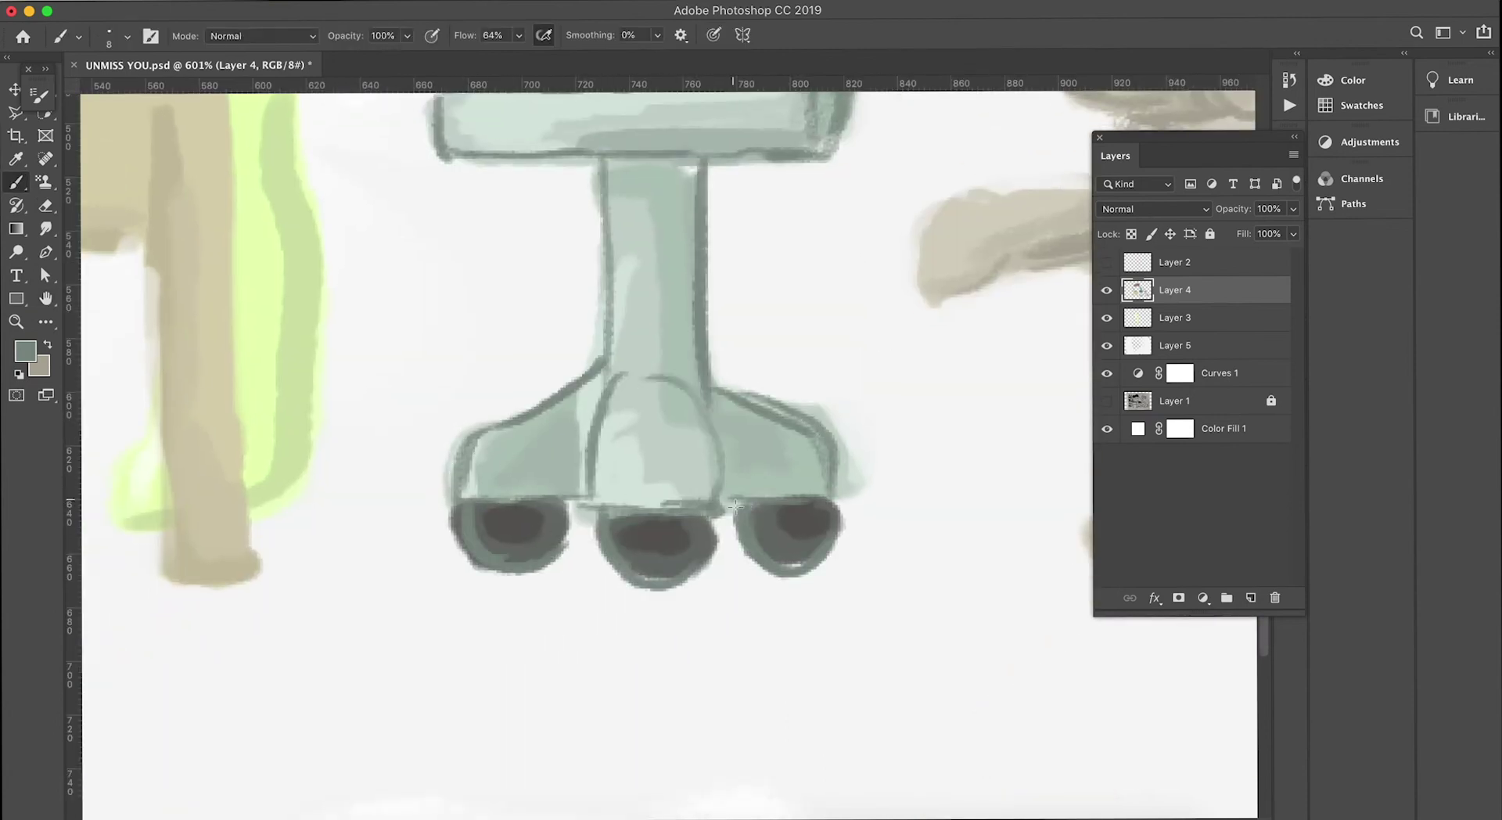
# - Outline both desk legs' edges and add a dark line under the desk box
pyautogui.scroll(-5, 734, 506)
pyautogui.scroll(5, 470, 469)
pyautogui.moveTo(305, 305); pyautogui.dragTo(303, 788)
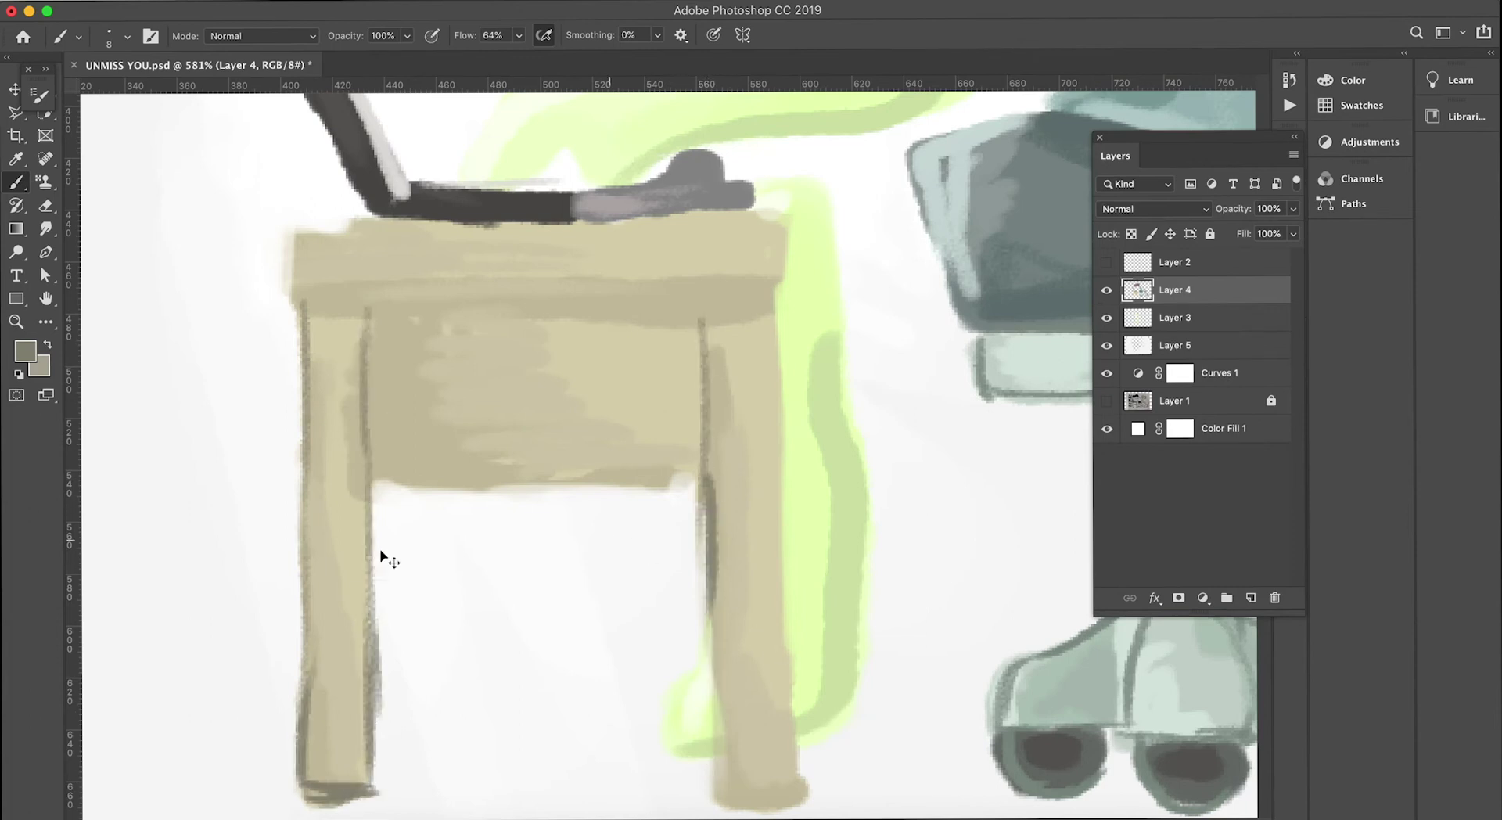
pyautogui.moveTo(366, 344); pyautogui.dragTo(374, 777)
pyautogui.moveTo(700, 304); pyautogui.dragTo(717, 783)
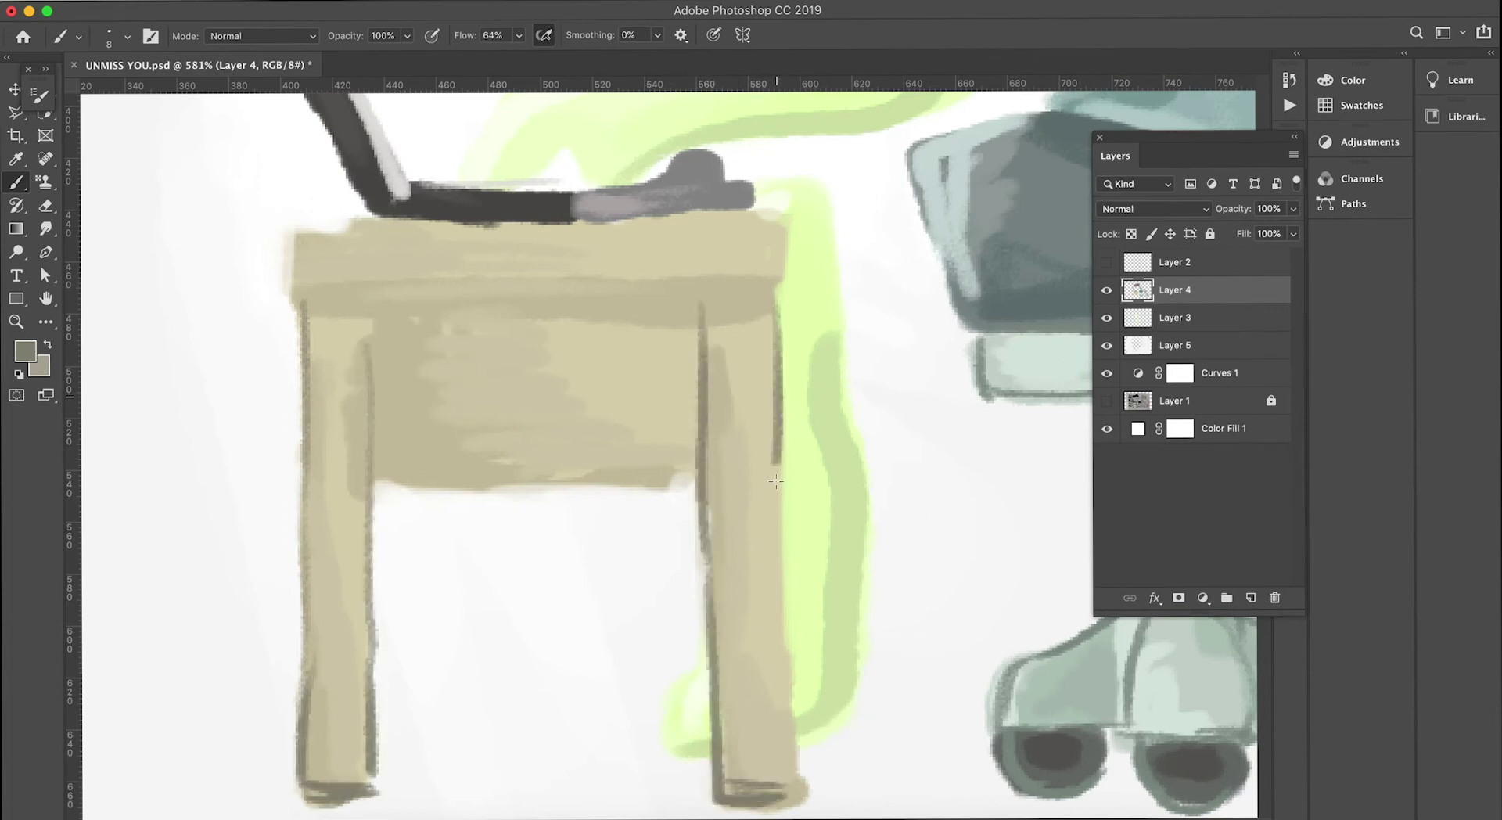
pyautogui.moveTo(775, 481); pyautogui.dragTo(792, 782)
pyautogui.moveTo(382, 478); pyautogui.dragTo(579, 491)
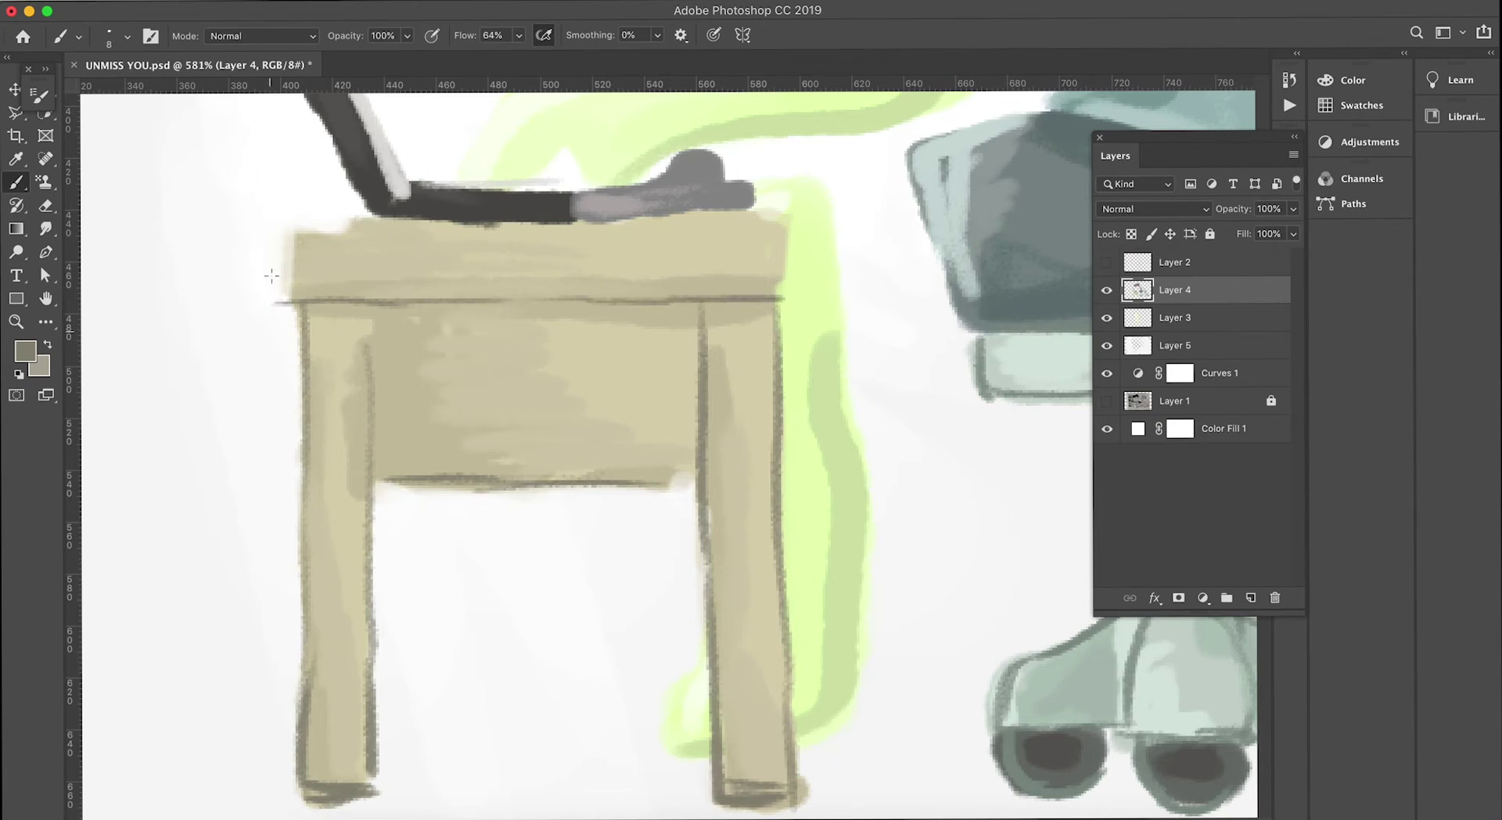
# - Outline the desk top's edges and hatch the desk box's lower-left corner
pyautogui.moveTo(291, 219); pyautogui.dragTo(293, 301)
pyautogui.moveTo(778, 213); pyautogui.dragTo(780, 297)
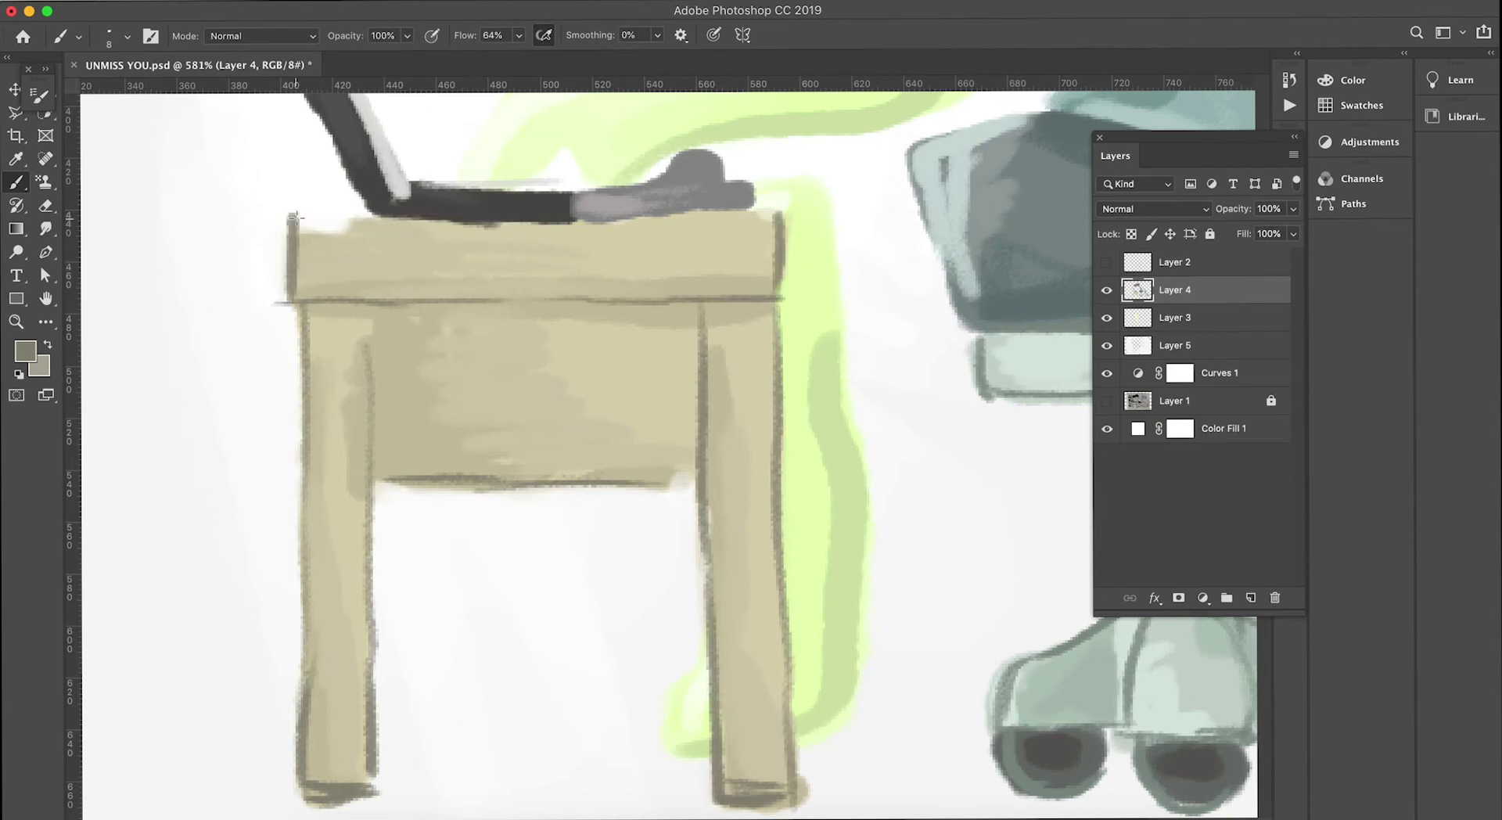
pyautogui.moveTo(291, 215); pyautogui.dragTo(682, 226)
pyautogui.moveTo(454, 468); pyautogui.dragTo(392, 413)
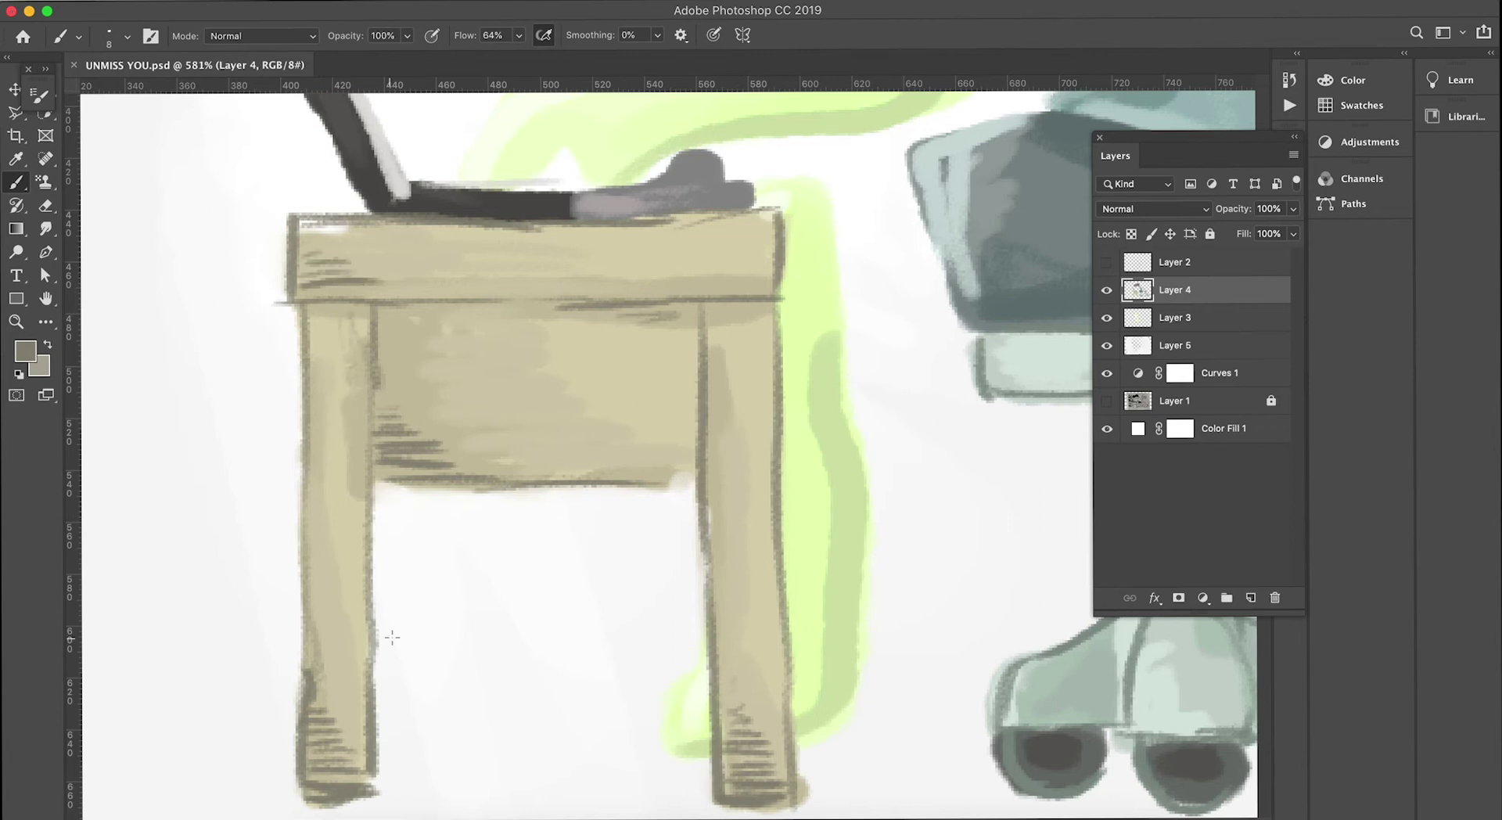
pyautogui.hscroll(5, 751, 552)
pyautogui.scroll(-3, 814, 367)
pyautogui.keyDown('alt'); pyautogui.scroll(-3, 815, 367); pyautogui.keyUp('alt')
pyautogui.scroll(3, 640, 626)
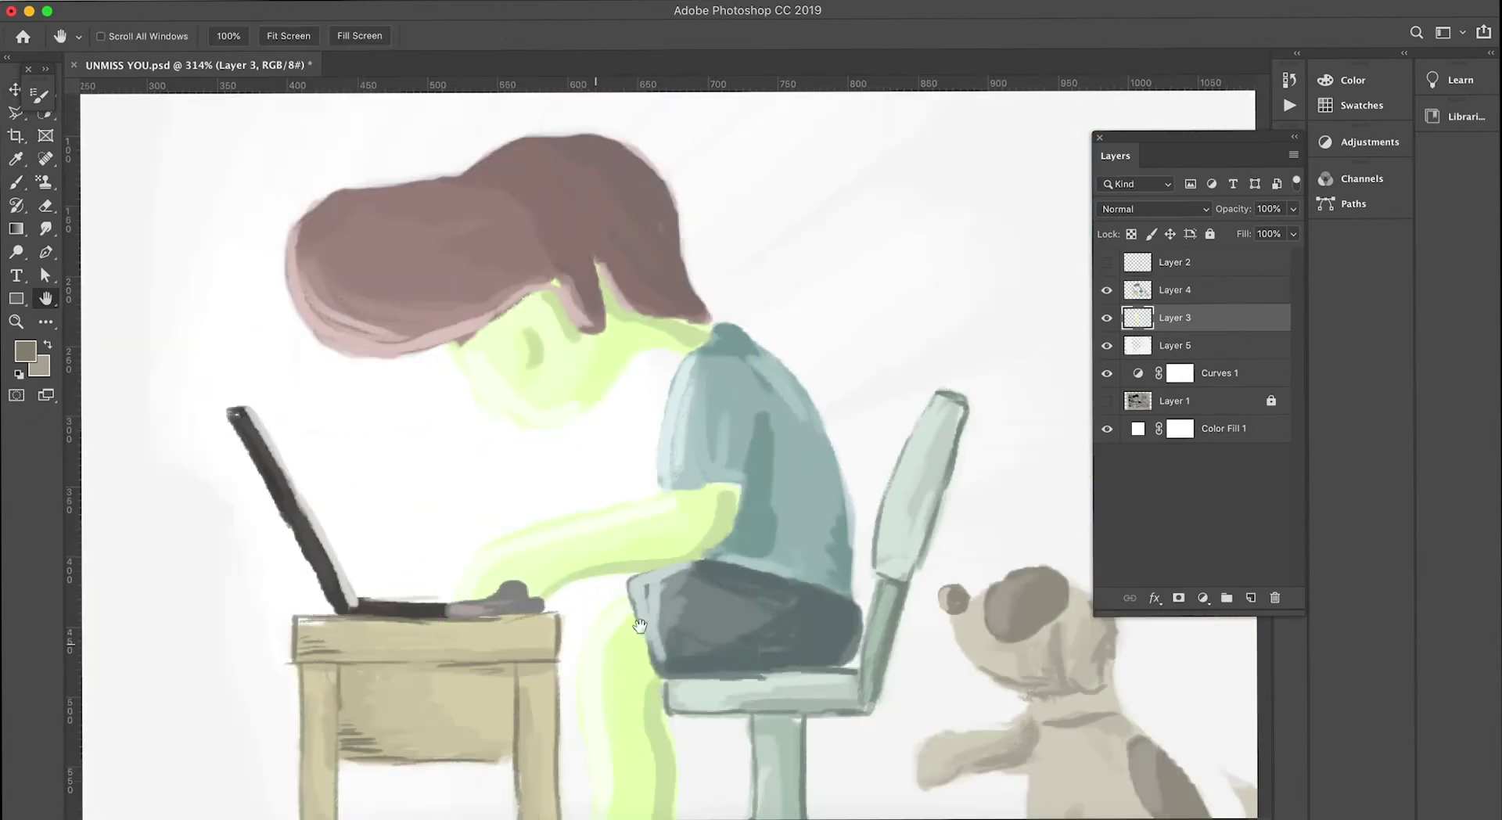
# - On Layer 4, hatch the chair base and stem in a sampled grey-green
pyautogui.scroll(3, 640, 625)
pyautogui.press('b')
pyautogui.click(25, 351)
pyautogui.click(1324, 185)
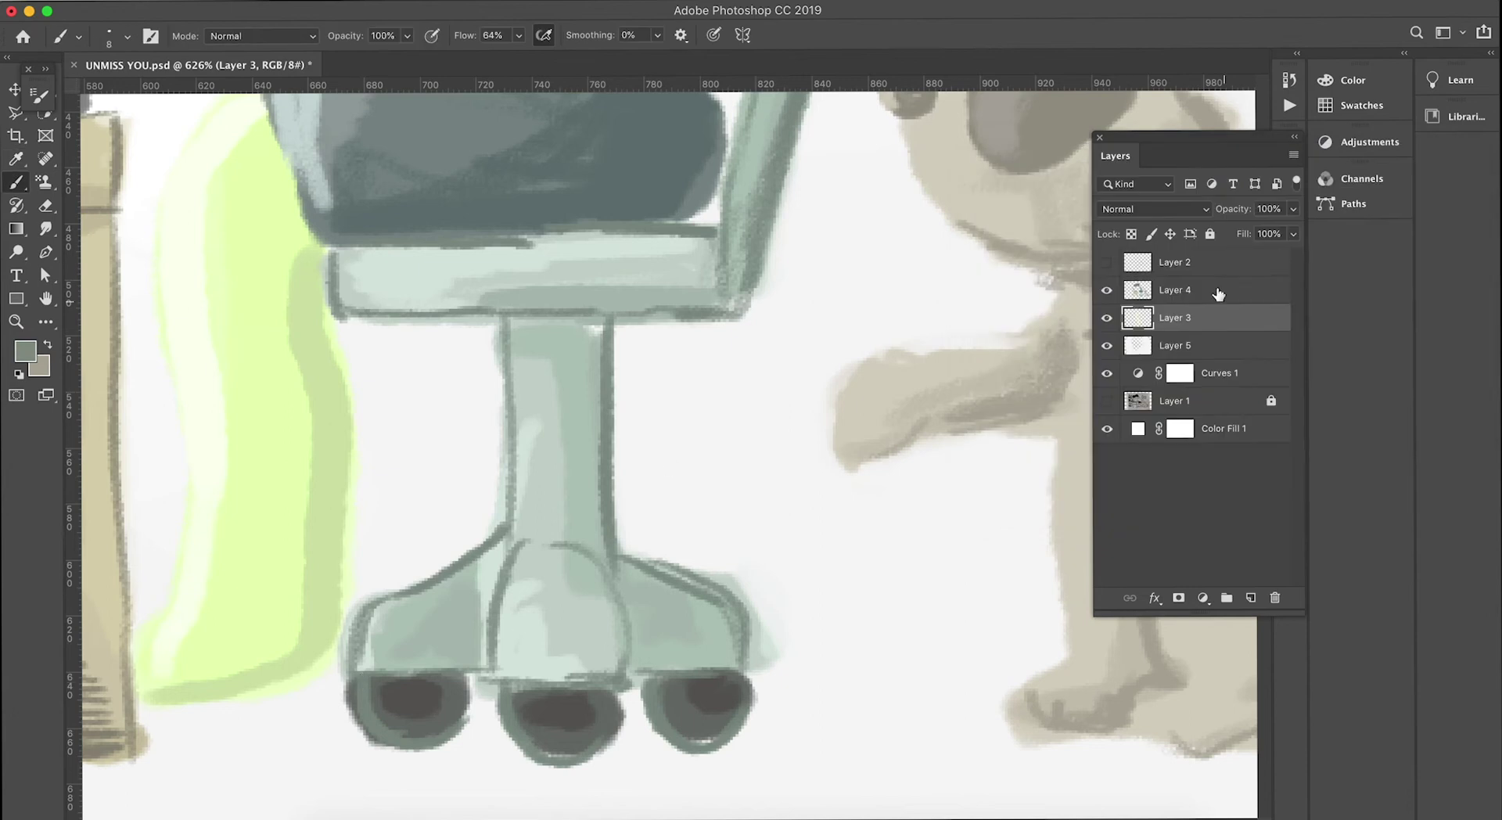
pyautogui.click(1218, 294)
pyautogui.moveTo(485, 617); pyautogui.dragTo(411, 668)
pyautogui.moveTo(540, 665); pyautogui.dragTo(610, 650)
pyautogui.moveTo(525, 329); pyautogui.dragTo(598, 356)
pyautogui.scroll(5, 563, 359)
pyautogui.moveTo(728, 454); pyautogui.dragTo(782, 344)
# - Add light hatching along the chair back post using a very light sampled colour
pyautogui.click(25, 351)
pyautogui.click(395, 536)
pyautogui.press('Return')
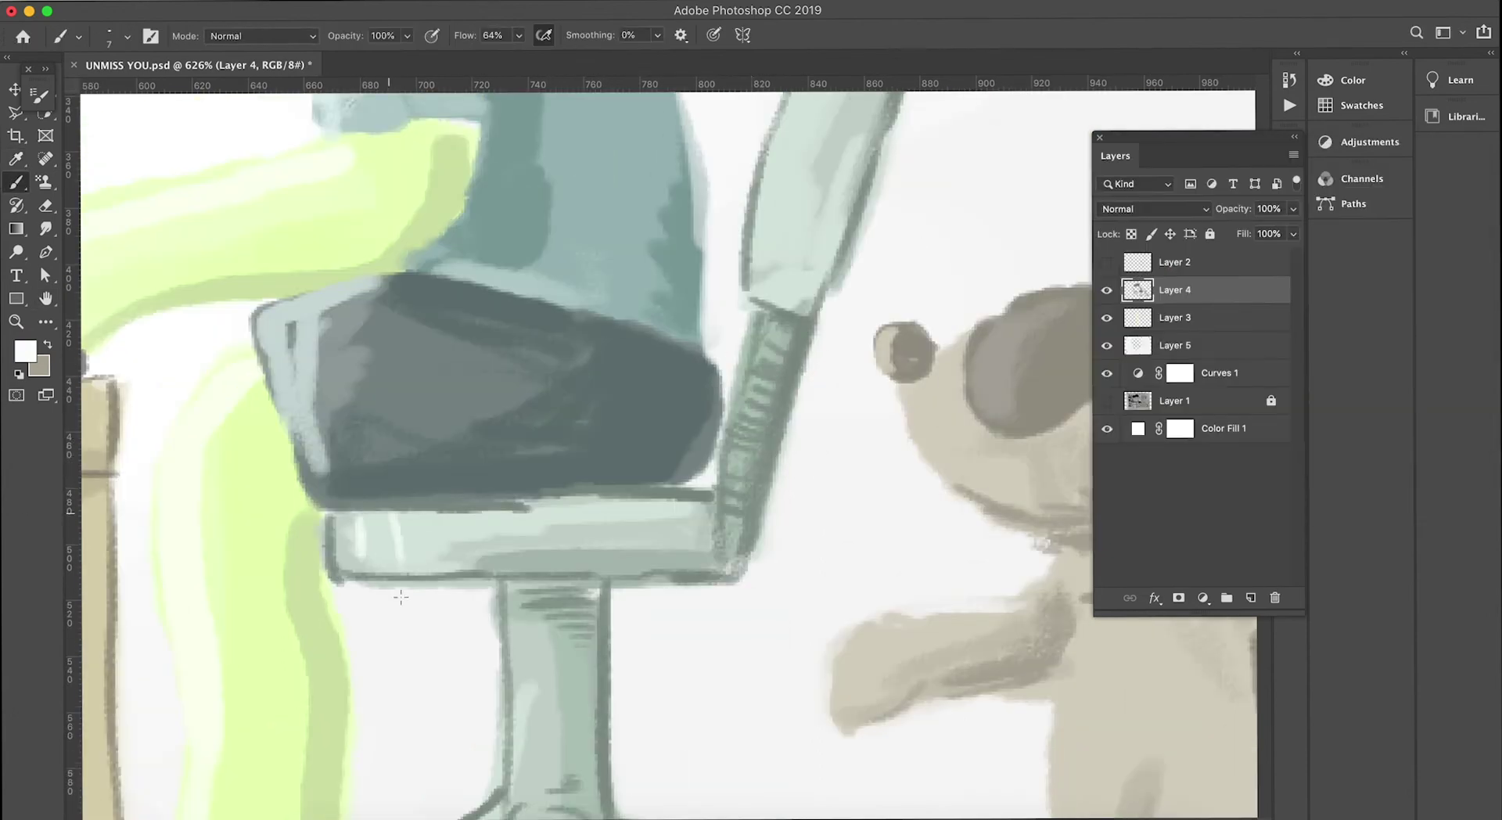
pyautogui.scroll(5, 804, 283)
pyautogui.moveTo(684, 485); pyautogui.dragTo(751, 513)
pyautogui.moveTo(704, 435); pyautogui.dragTo(785, 463)
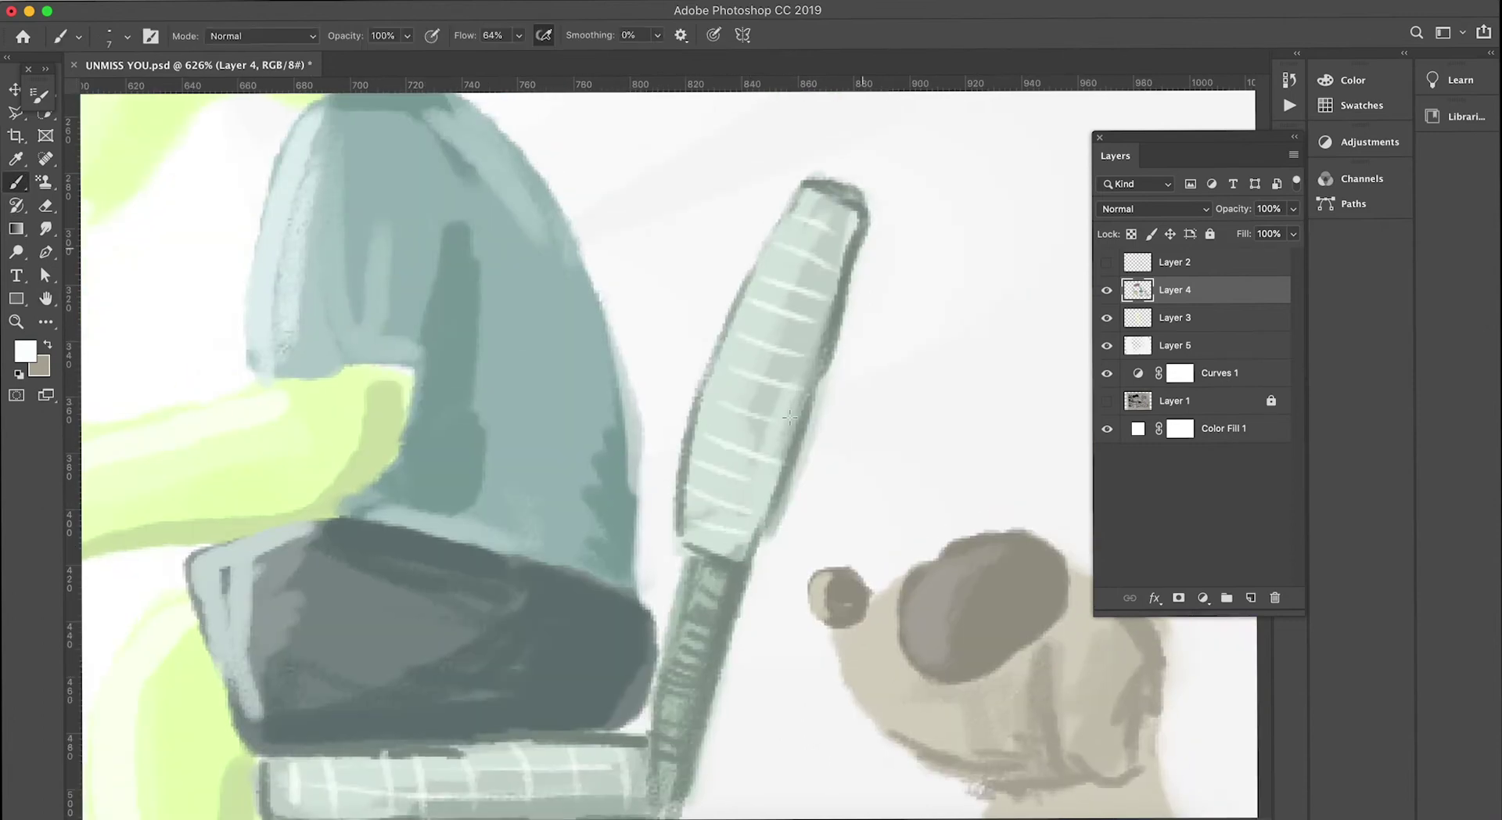
# - Save the painting so far with Ctrl+S
pyautogui.press('v')
pyautogui.scroll(-5, 791, 334)
pyautogui.scroll(3, 704, 312)
pyautogui.hotkey('ctrl', 's')
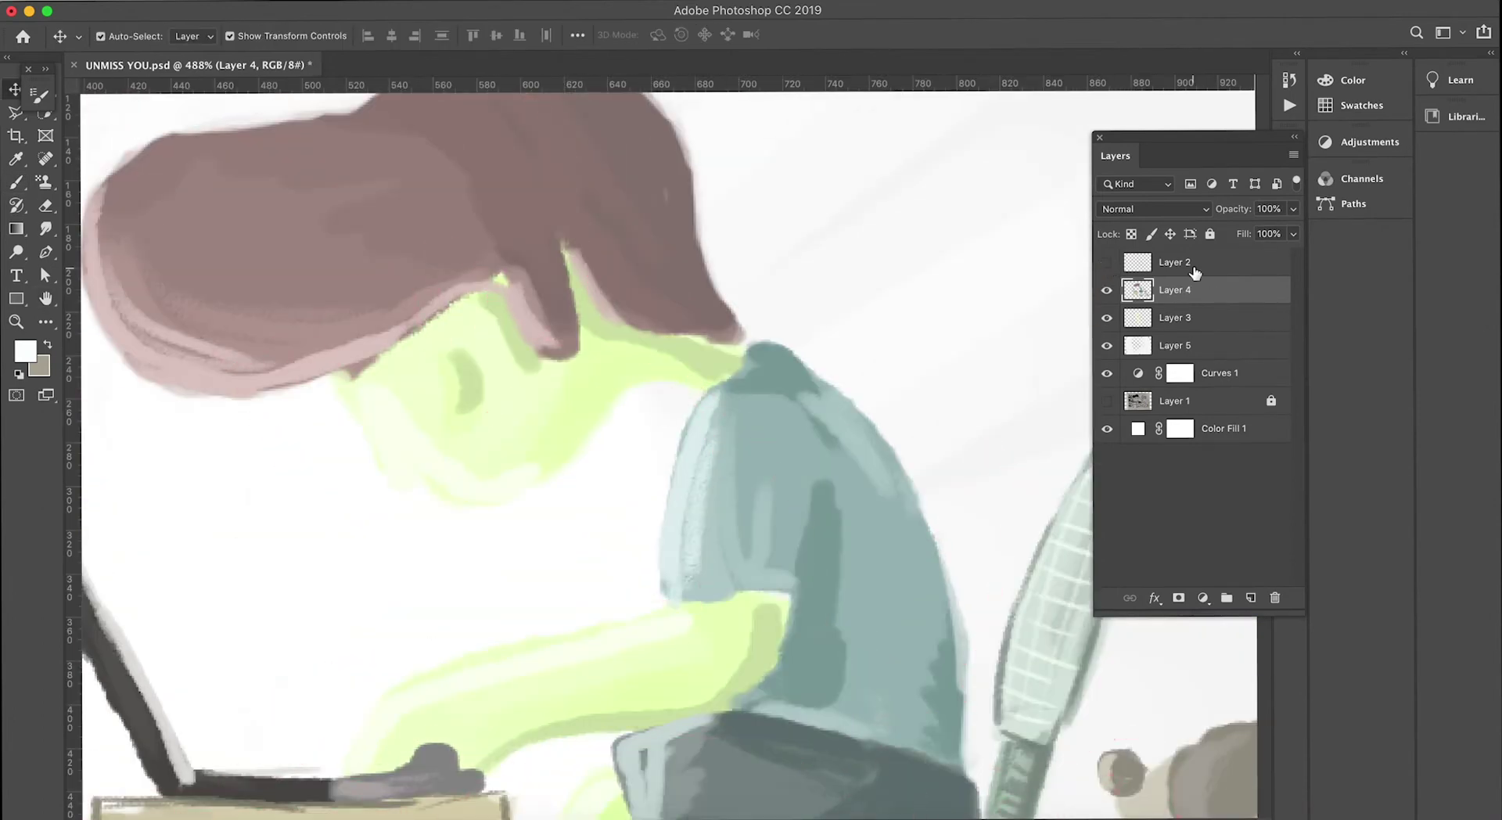
# - Pick a darker shade of the neck's green and undo a stray stroke near the chin
pyautogui.click(613, 328)
pyautogui.press('Return')
pyautogui.click(713, 361)
pyautogui.press('Return')
pyautogui.press('b')
pyautogui.hotkey('ctrl', 'z')
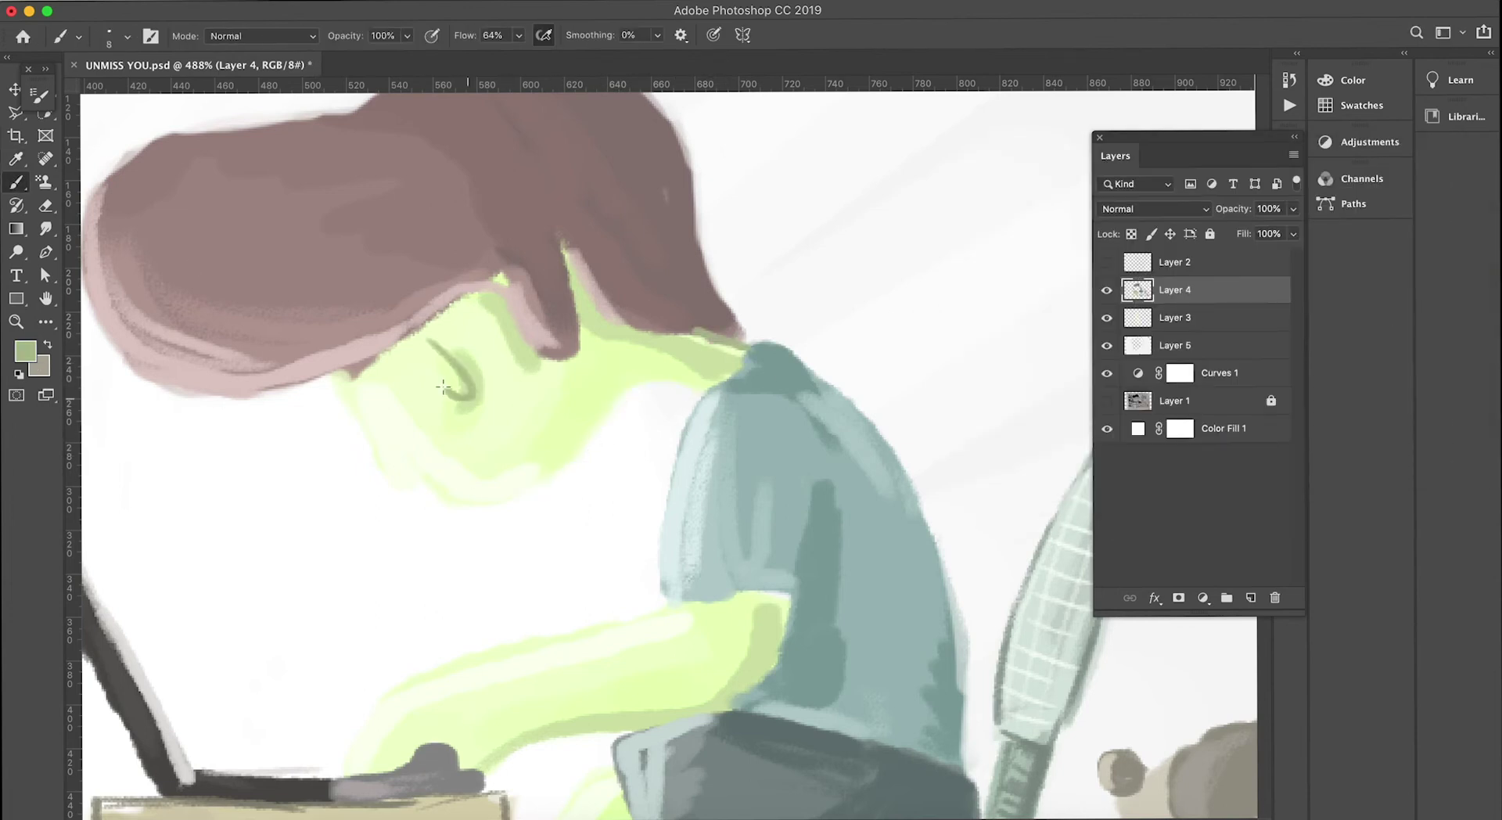
# - Sample a lighter green for highlights along the jaw and arm
pyautogui.scroll(-5, 704, 376)
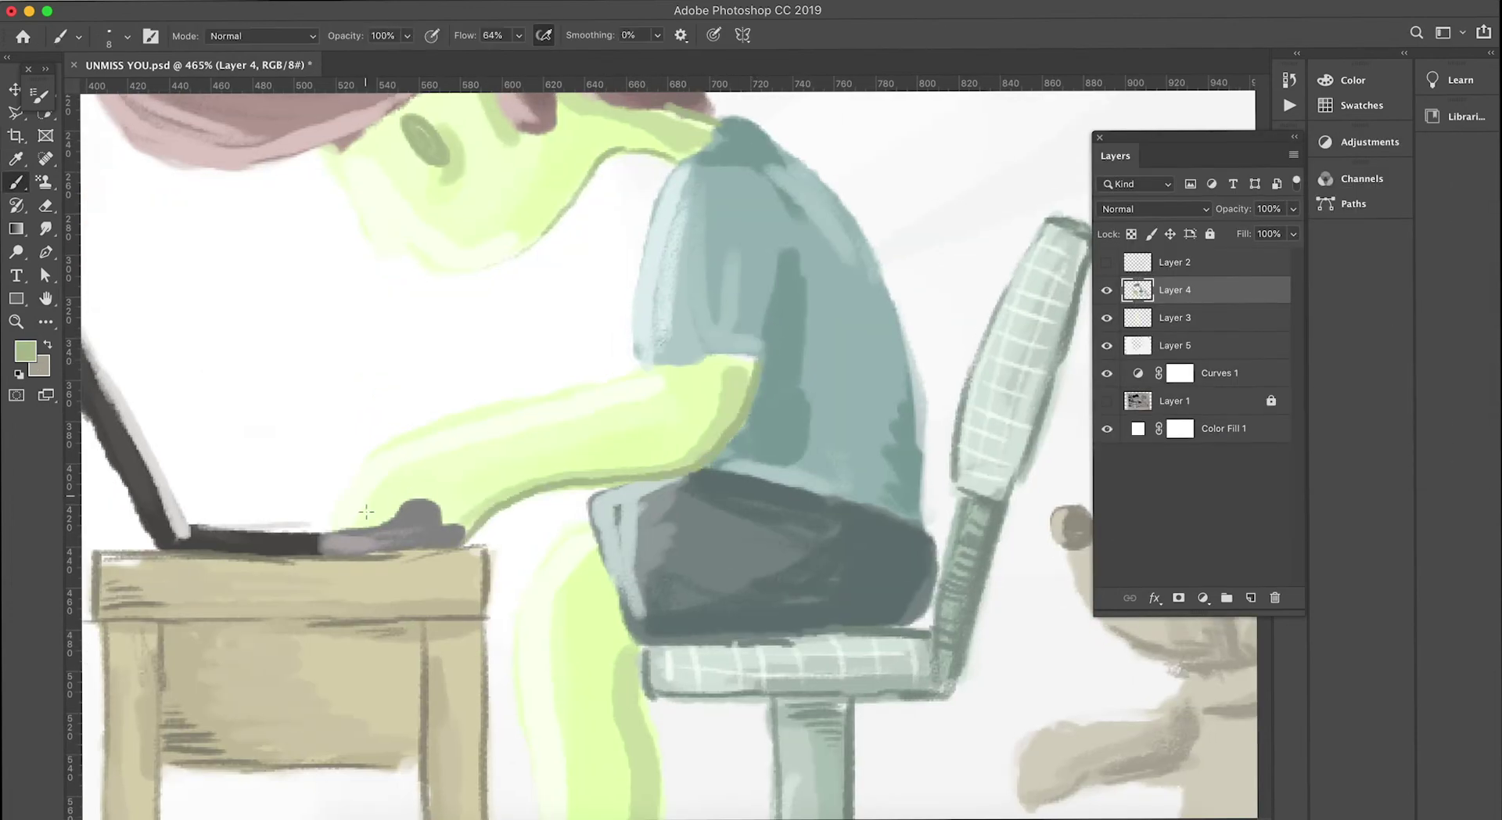
pyautogui.scroll(-5, 366, 512)
pyautogui.scroll(5, 633, 290)
pyautogui.press('i')
pyautogui.click(636, 299)
pyautogui.press('Return')
pyautogui.press('b')
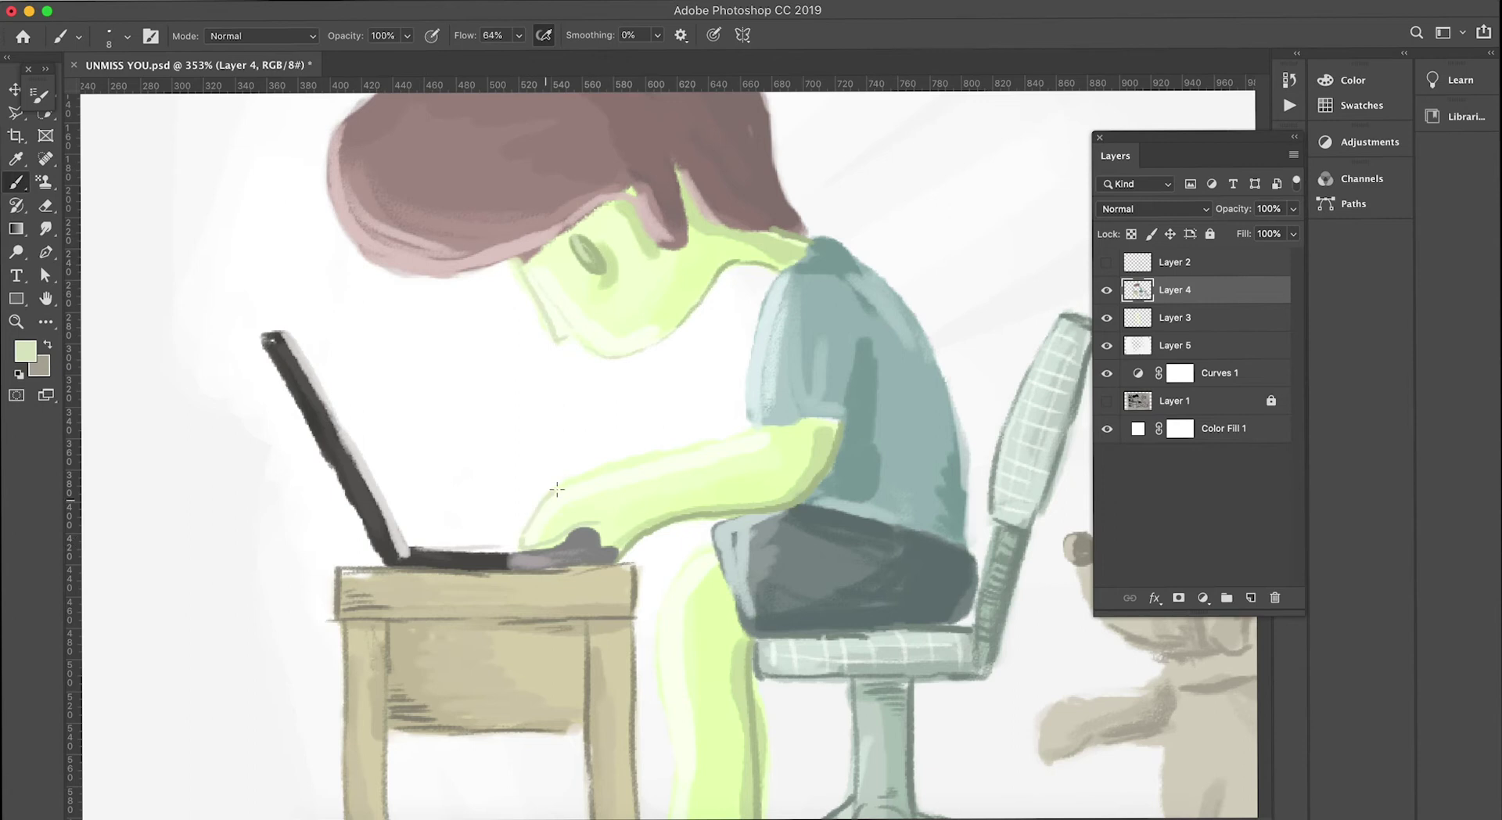
# - Sample the brown hair colour from the canvas
pyautogui.scroll(-5, 703, 550)
pyautogui.scroll(5, 703, 550)
pyautogui.scroll(1, 704, 550)
pyautogui.press('i')
pyautogui.press('Return')
pyautogui.scroll(5, 101, 363)
pyautogui.press('i')
pyautogui.click(618, 305)
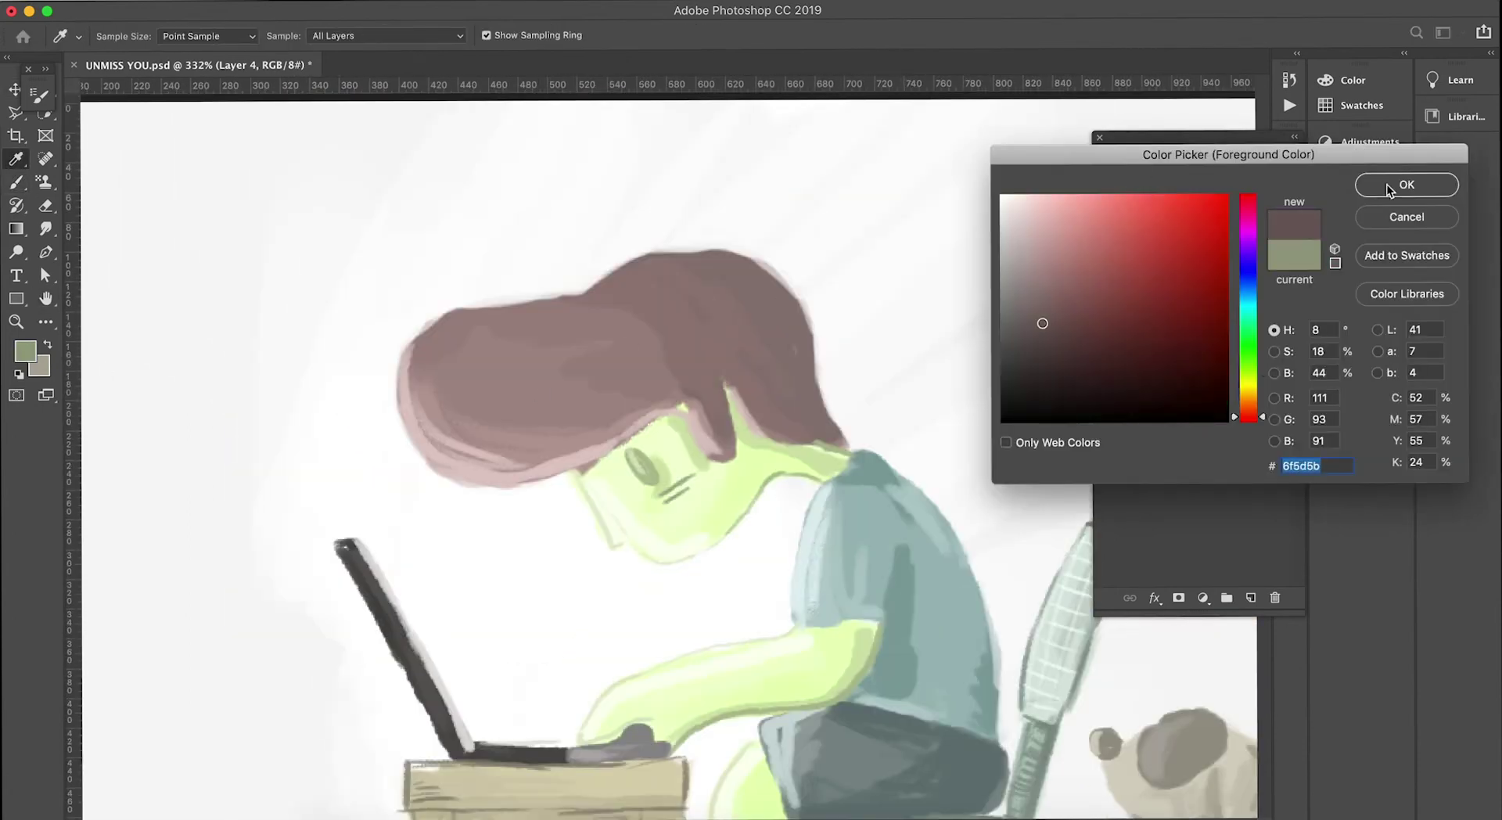
pyautogui.press('Return')
pyautogui.press('b')
# - Pick a lighter pink shade and sample the teal shirt colour
pyautogui.scroll(3, 718, 265)
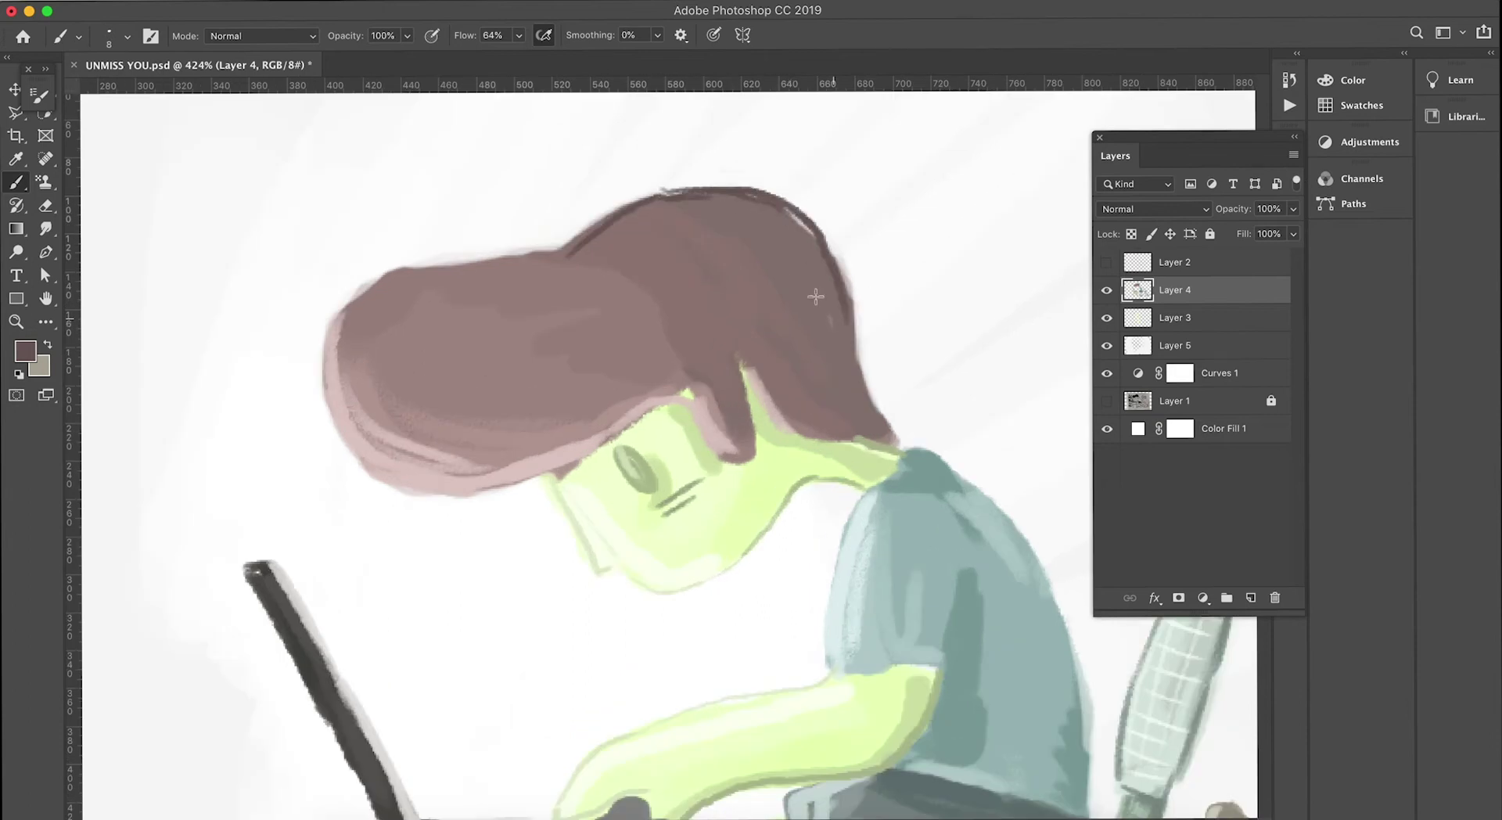
pyautogui.keyDown('alt'); pyautogui.click(399, 284); pyautogui.keyUp('alt')
pyautogui.press('Return')
pyautogui.scroll(-5, 649, 408)
pyautogui.hscroll(7, 648, 408)
pyautogui.keyDown('alt'); pyautogui.click(728, 458); pyautogui.keyUp('alt')
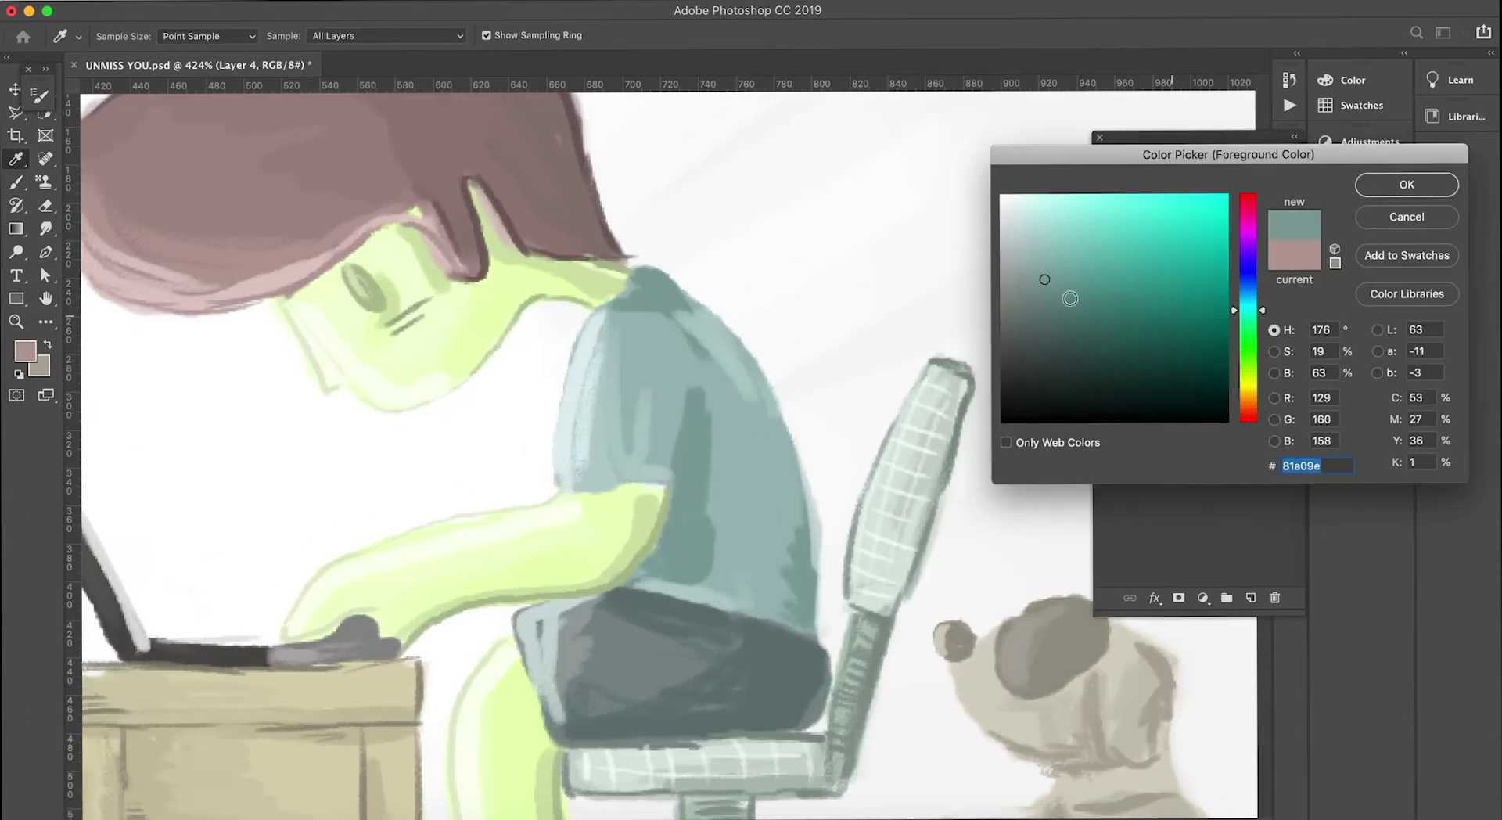
pyautogui.press('Return')
# - Choose a pale cyan for the shirt stripes, based on the shoulder's lighter teal
pyautogui.click(26, 354)
pyautogui.click(618, 312)
pyautogui.press('Return')
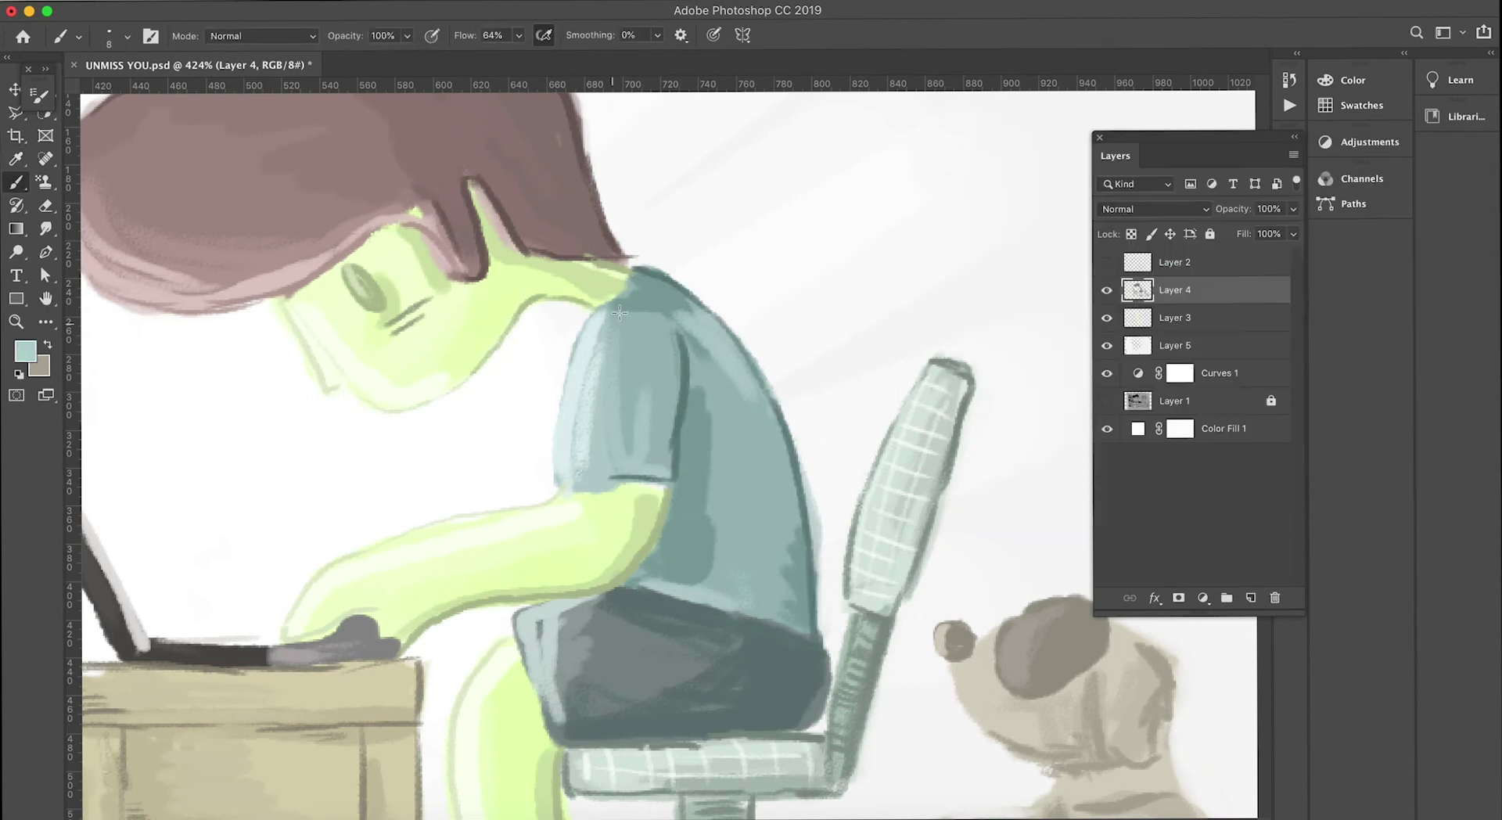
pyautogui.click(26, 354)
pyautogui.click(1025, 207)
pyautogui.press('Return')
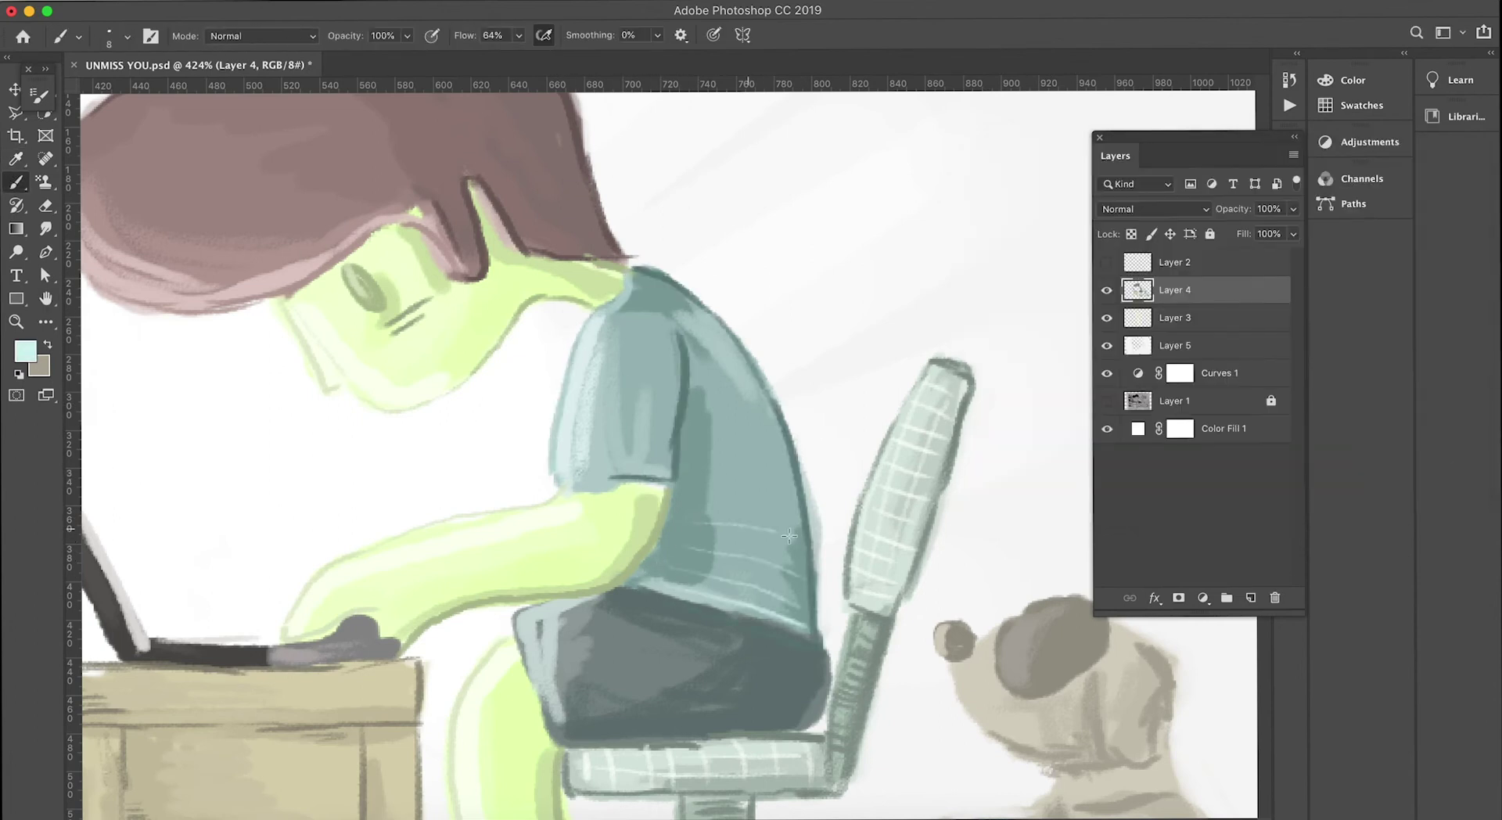
pyautogui.scroll(3, 648, 448)
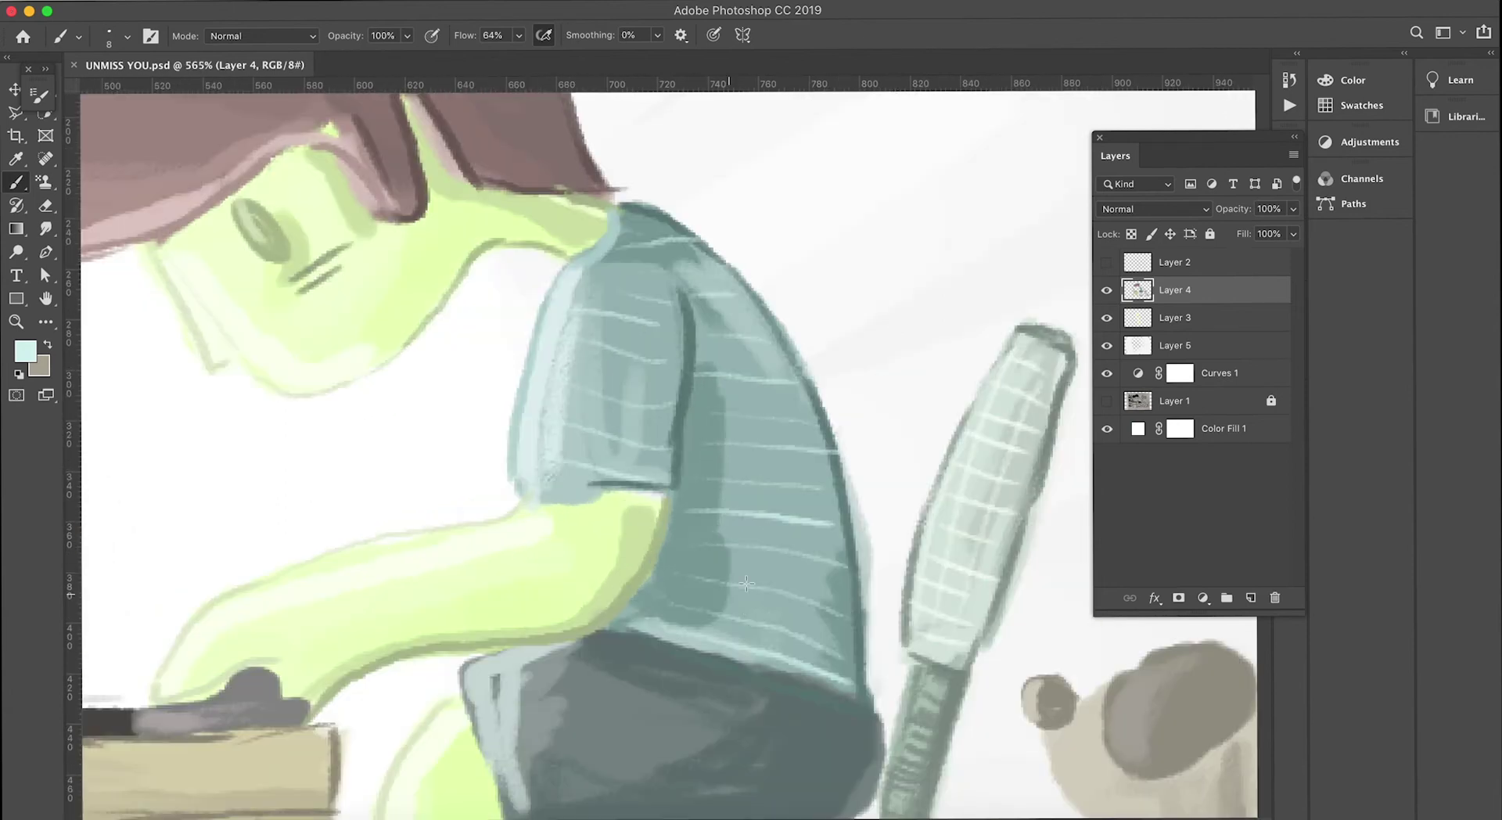
# - Paint a dark teal stroke along the edge of the shorts
pyautogui.click(26, 355)
pyautogui.click(650, 438)
pyautogui.press('Return')
pyautogui.moveTo(473, 533); pyautogui.dragTo(619, 531)
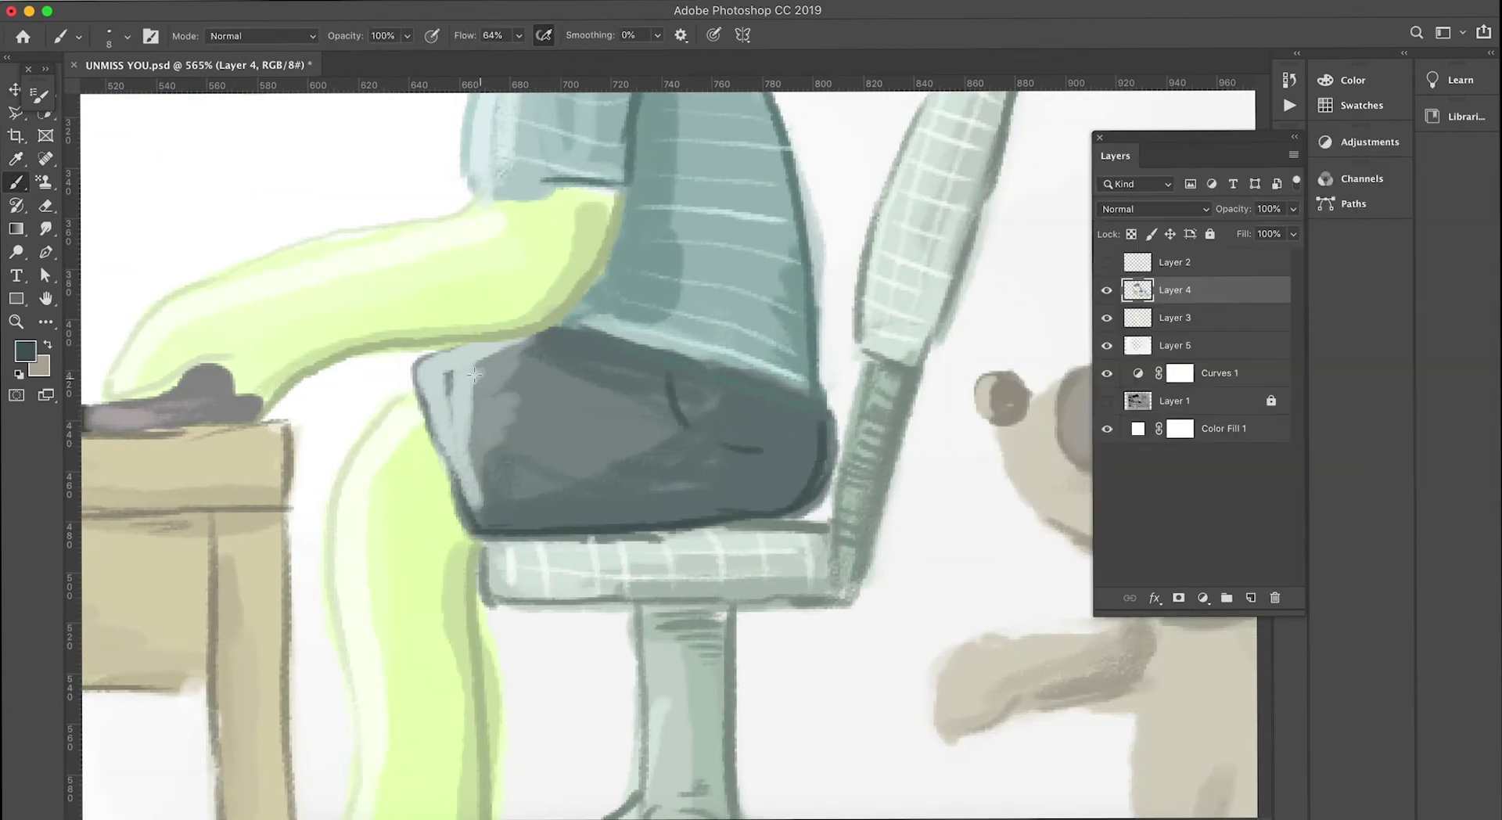
pyautogui.scroll(-5, 802, 443)
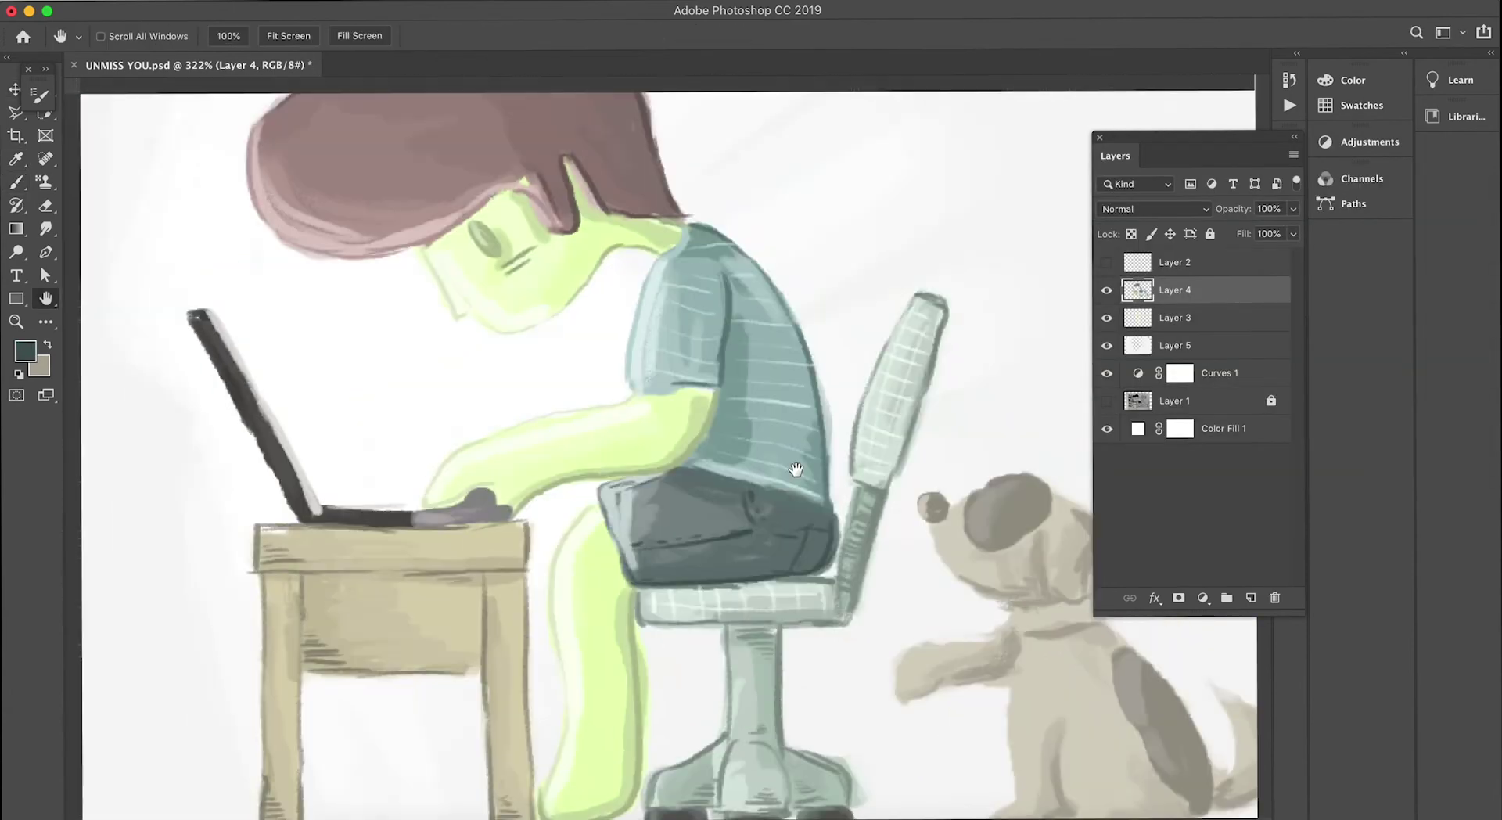
pyautogui.scroll(5, 252, 469)
# - Darken the laptop screen's top and left edges with a sampled dark grey
pyautogui.click(26, 354)
pyautogui.click(366, 176)
pyautogui.press('Return')
pyautogui.moveTo(349, 164)
pyautogui.mouseDown()
pyautogui.moveTo(600, 602)
pyautogui.moveTo(790, 602)
pyautogui.mouseUp()
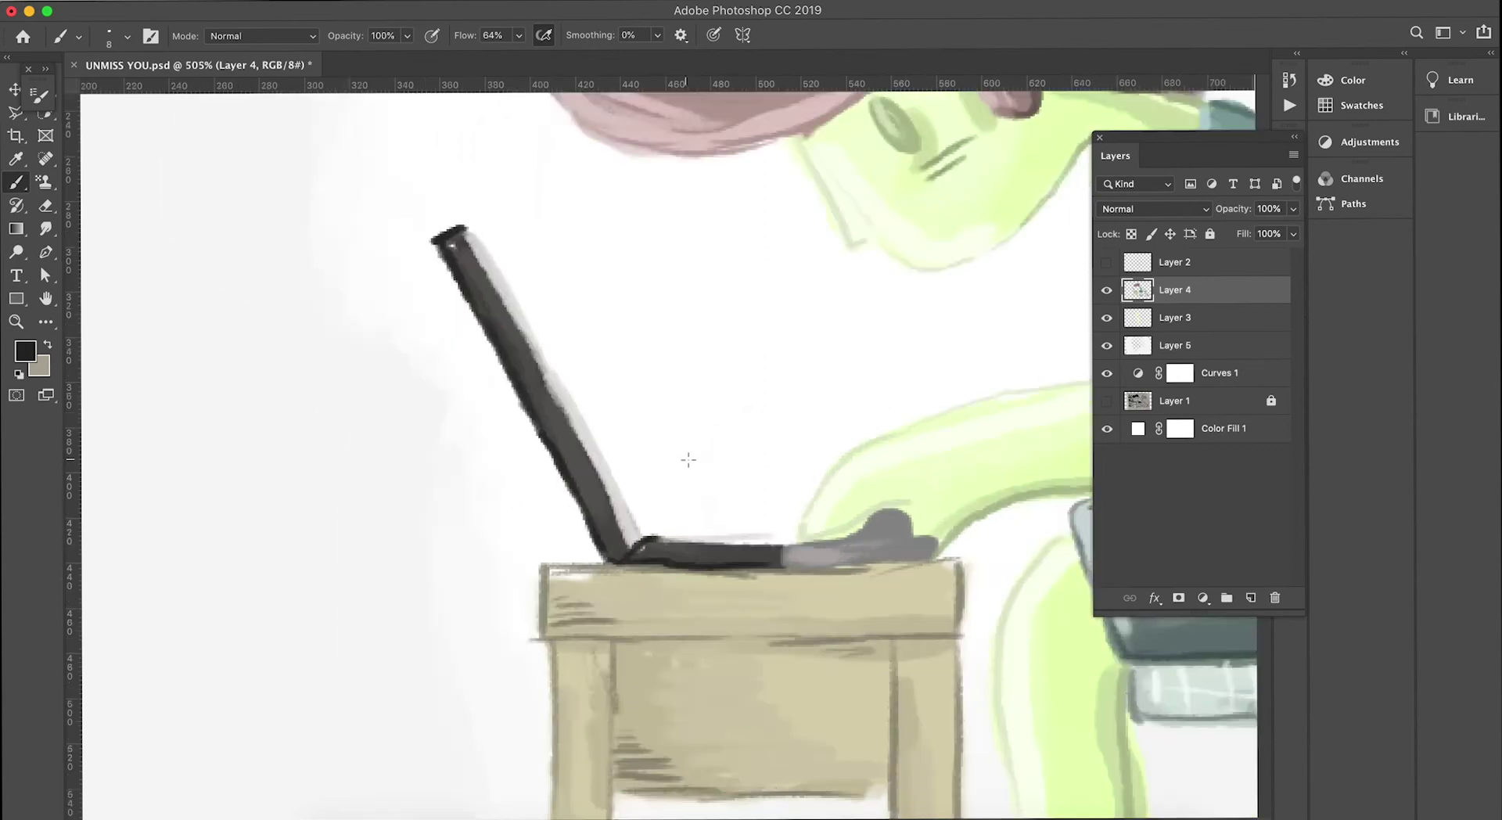
pyautogui.scroll(-5, 743, 516)
# - Sample colours for the laptop base and a darker hue for the dog's outline
pyautogui.click(26, 351)
pyautogui.click(745, 519)
pyautogui.press('Return')
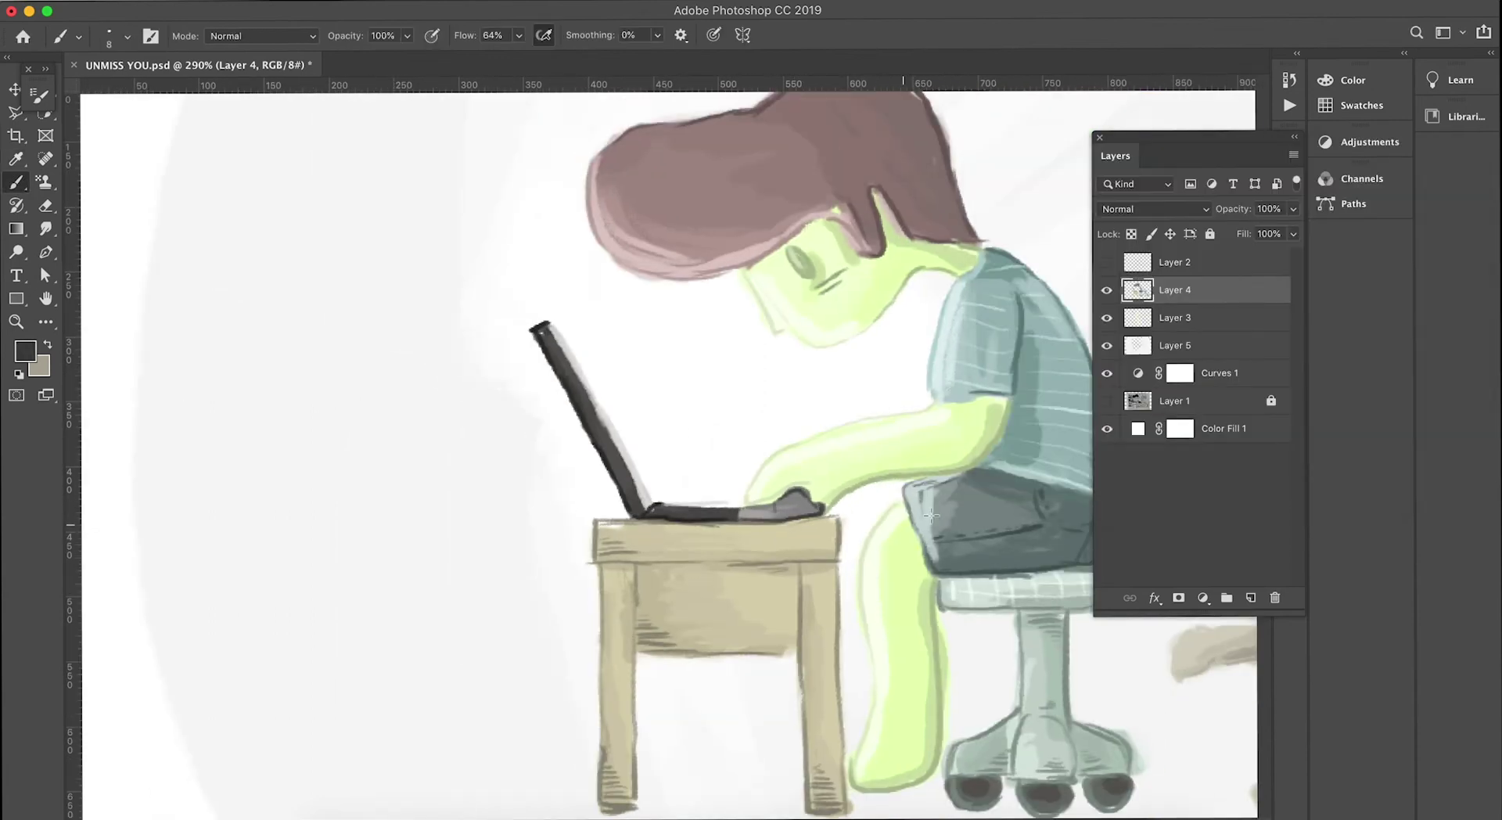
pyautogui.hscroll(10, 931, 514)
pyautogui.click(26, 351)
pyautogui.click(1246, 235)
# - Outline the dog's back, rear leg, front paws, legs and chest in dark grey
pyautogui.press('Return')
pyautogui.press('v')
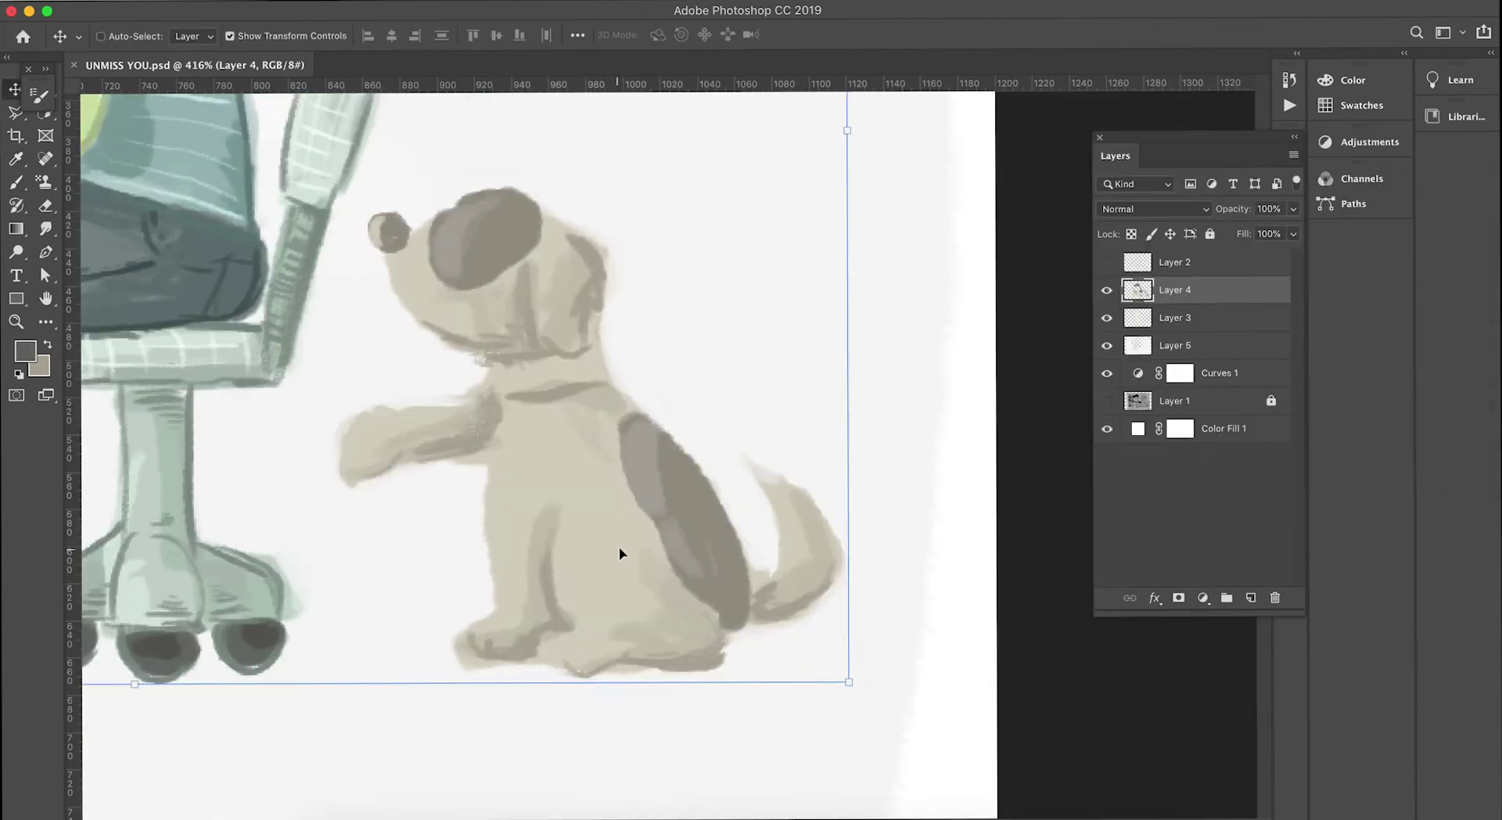
pyautogui.press('b')
pyautogui.scroll(3, 606, 559)
pyautogui.moveTo(553, 145); pyautogui.dragTo(674, 336)
pyautogui.moveTo(580, 255); pyautogui.dragTo(803, 591)
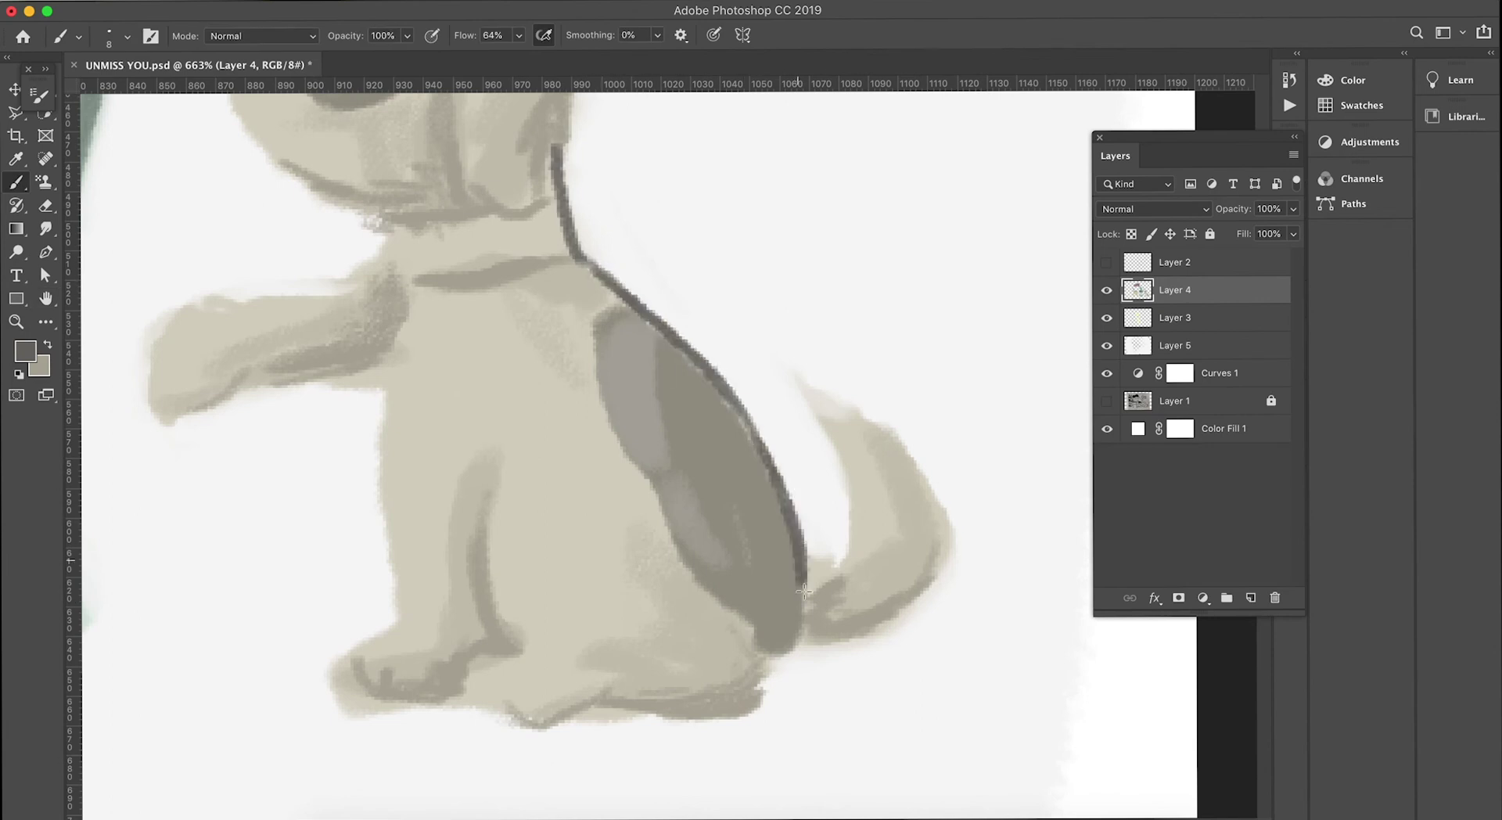
pyautogui.moveTo(381, 637); pyautogui.dragTo(520, 657)
pyautogui.moveTo(497, 438); pyautogui.dragTo(481, 626)
pyautogui.moveTo(401, 250); pyautogui.dragTo(391, 626)
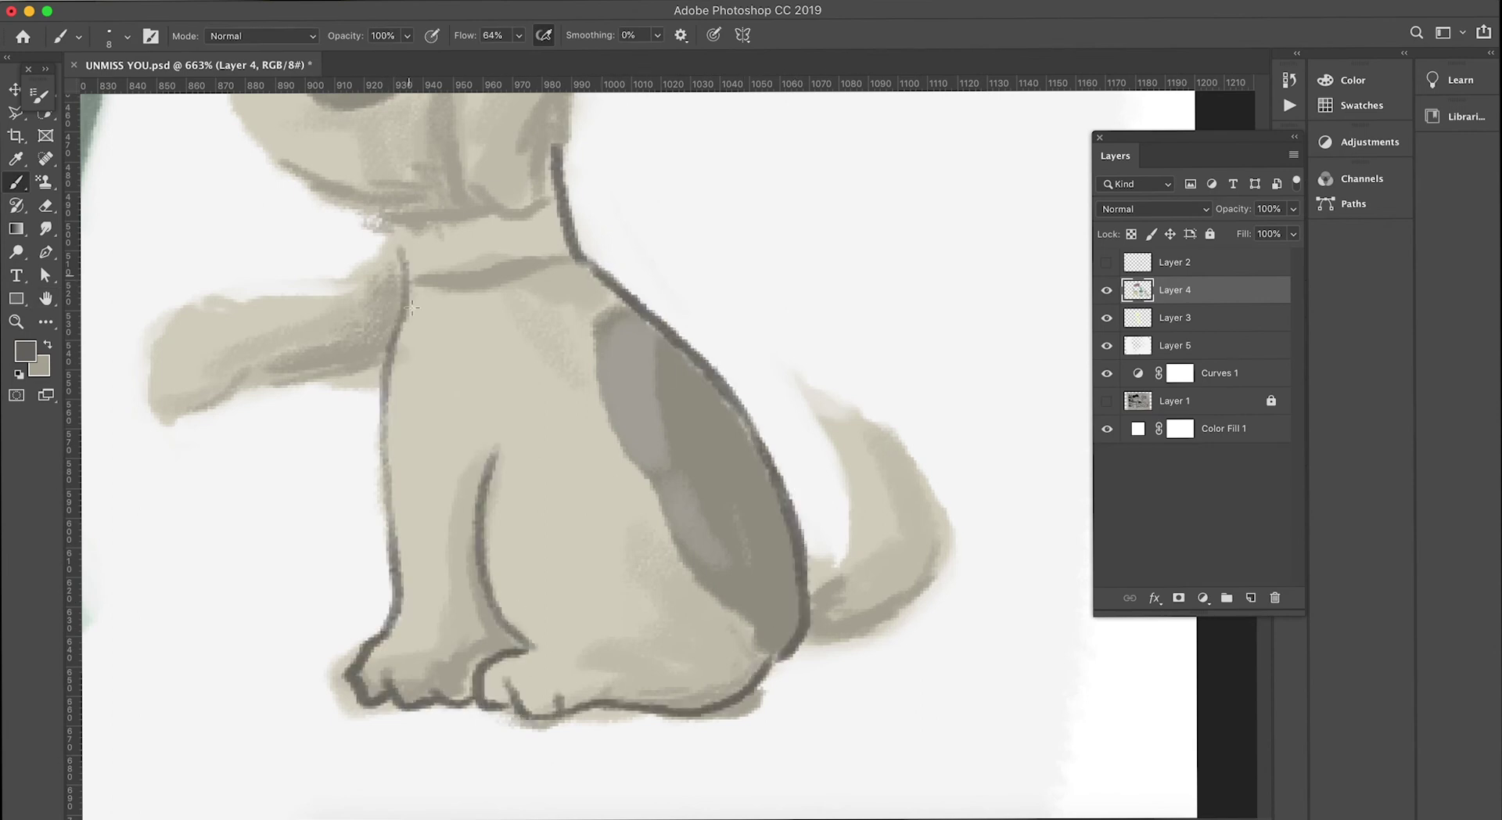
pyautogui.moveTo(631, 432); pyautogui.dragTo(630, 526)
# - Outline the dog's tail and its raised arm and paw, redrawing the tail line
pyautogui.moveTo(806, 737); pyautogui.dragTo(945, 608)
pyautogui.hotkey('ctrl', 'z')
pyautogui.hotkey('ctrl', 'z')
pyautogui.moveTo(817, 497); pyautogui.dragTo(813, 673)
pyautogui.hscroll(-5, 626, 470)
pyautogui.scroll(2, 625, 470)
pyautogui.moveTo(598, 403)
pyautogui.mouseDown()
pyautogui.moveTo(438, 462)
pyautogui.moveTo(467, 546)
pyautogui.moveTo(571, 536)
pyautogui.mouseUp()
pyautogui.moveTo(641, 234); pyautogui.dragTo(755, 376)
# - Outline the dog's ear, chin-to-chest line and nose, and paint both eyes
pyautogui.moveTo(672, 160); pyautogui.dragTo(763, 352)
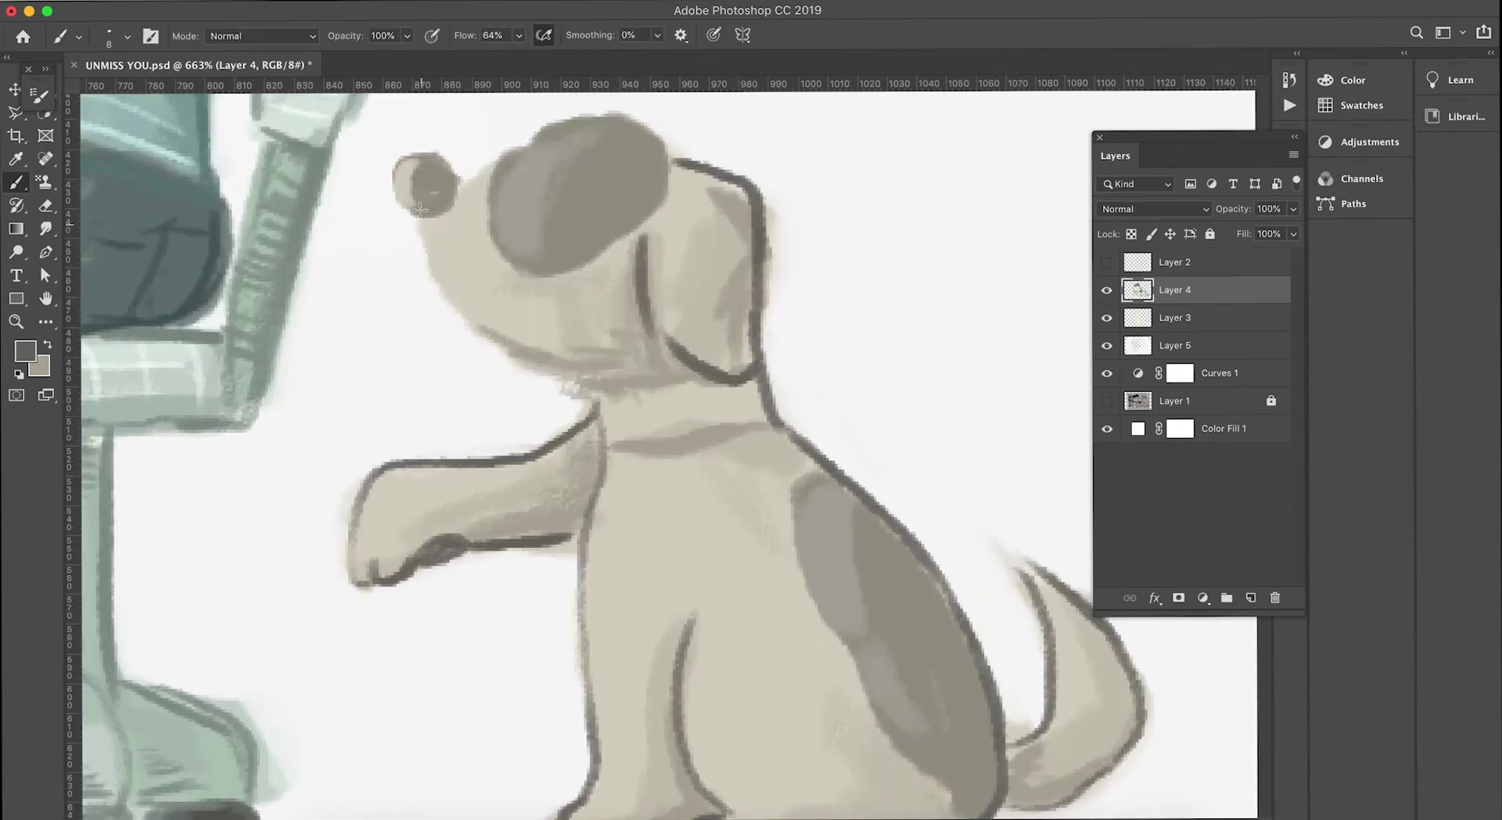
pyautogui.moveTo(420, 221); pyautogui.dragTo(638, 500)
pyautogui.moveTo(427, 215); pyautogui.dragTo(399, 180)
pyautogui.moveTo(582, 166)
pyautogui.mouseDown()
pyautogui.moveTo(540, 205)
pyautogui.moveTo(559, 258)
pyautogui.mouseUp()
pyautogui.click(25, 351)
# - Paint a yellow collar on the dog's neck and shade it with darker olive
pyautogui.click(1093, 228)
pyautogui.click(1405, 184)
pyautogui.moveTo(602, 442)
pyautogui.mouseDown()
pyautogui.moveTo(762, 405)
pyautogui.moveTo(642, 438)
pyautogui.moveTo(637, 406)
pyautogui.mouseUp()
pyautogui.click(25, 351)
pyautogui.click(25, 351)
pyautogui.click(1149, 281)
pyautogui.press('Return')
pyautogui.press('b')
pyautogui.moveTo(782, 391); pyautogui.dragTo(620, 463)
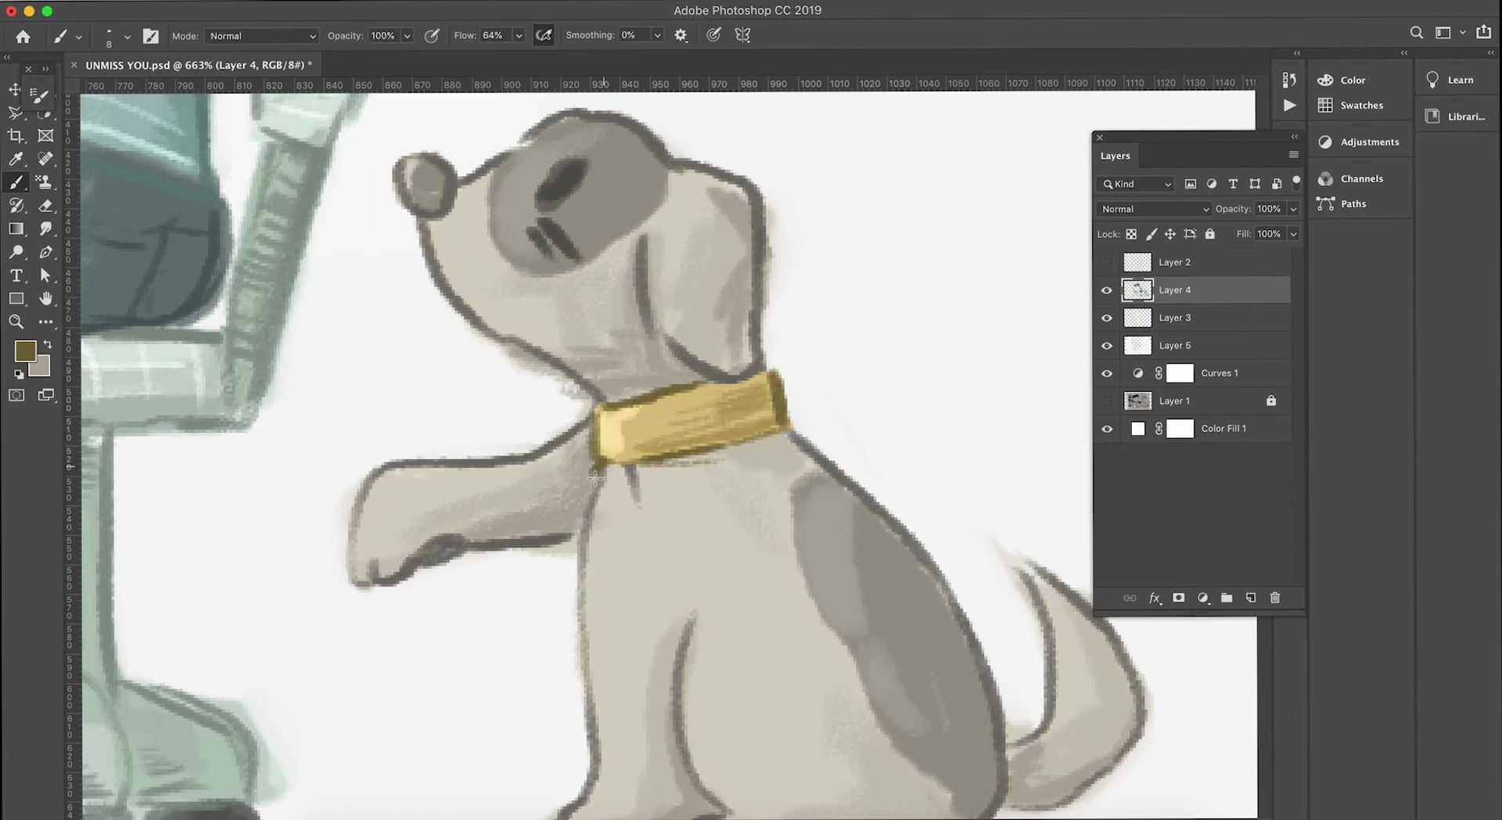
# - Zoom out, set the foreground to light grey dddddd, and sample the background grey
pyautogui.click(25, 351)
pyautogui.press('Return')
pyautogui.hotkey('ctrl', '-')
pyautogui.hotkey('ctrl', '-')
pyautogui.press('i')
pyautogui.click(25, 352)
pyautogui.write('dddddd')
pyautogui.press('Return')
pyautogui.press('b')
pyautogui.click(25, 351)
pyautogui.press('Return')
pyautogui.press('i')
pyautogui.click(25, 351)
# - Paint light grey eeeeee strokes down the left side of the canvas
pyautogui.press('Return')
pyautogui.press('b')
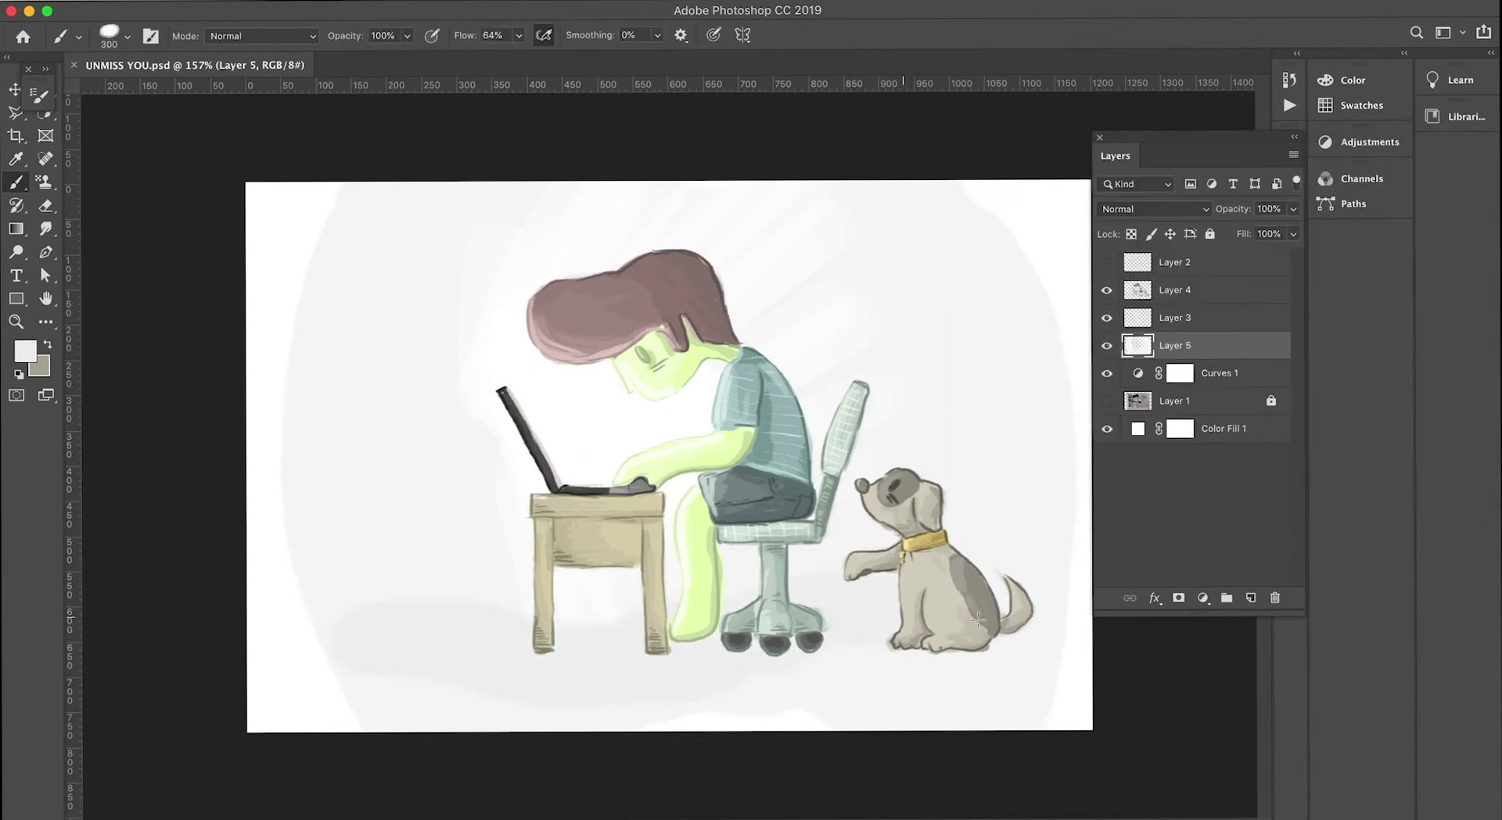
pyautogui.moveTo(297, 195); pyautogui.dragTo(311, 592)
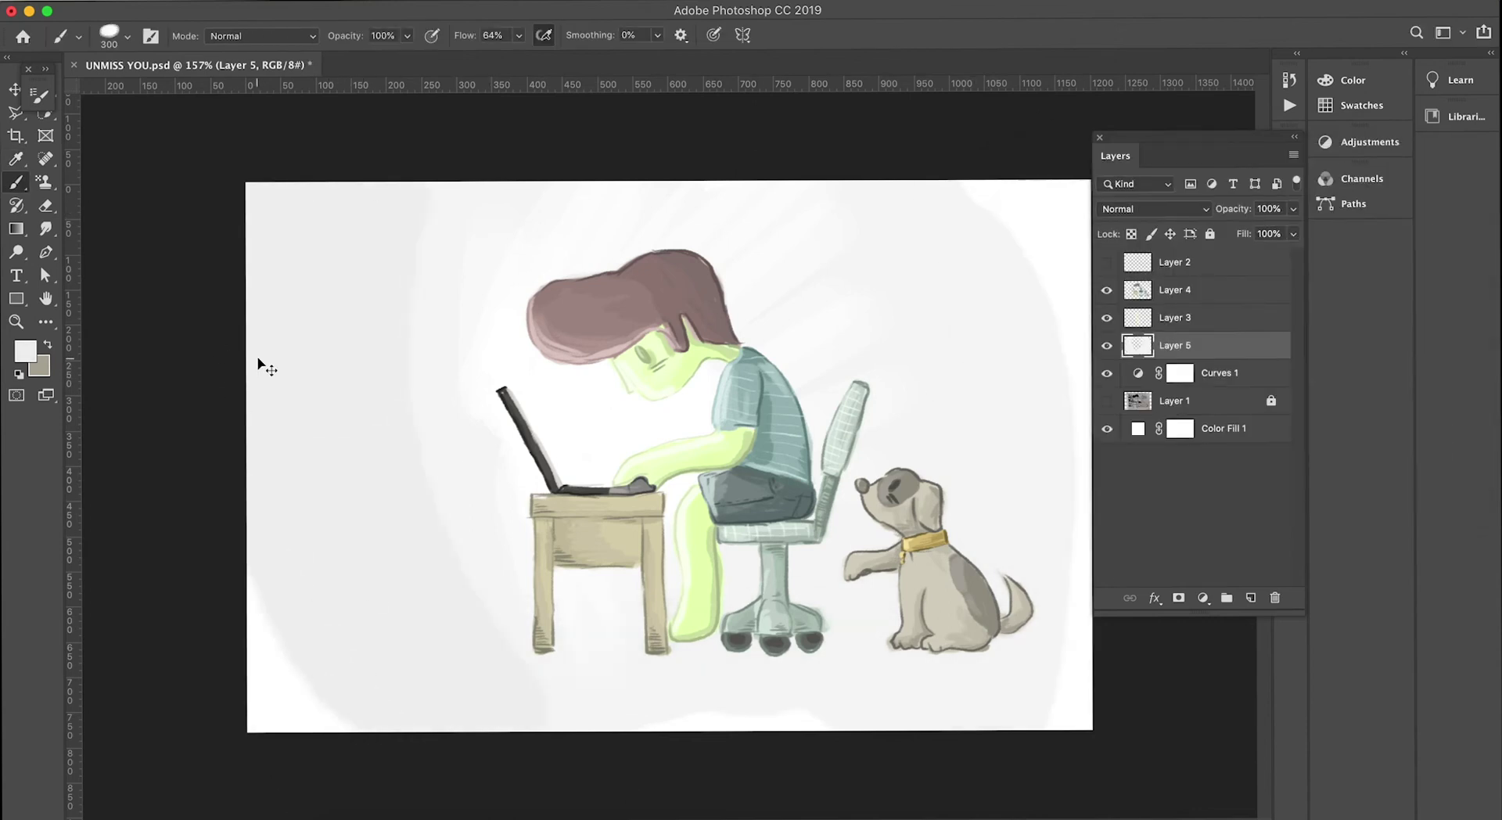
pyautogui.click(25, 351)
pyautogui.press('Return')
pyautogui.moveTo(367, 187); pyautogui.dragTo(337, 728)
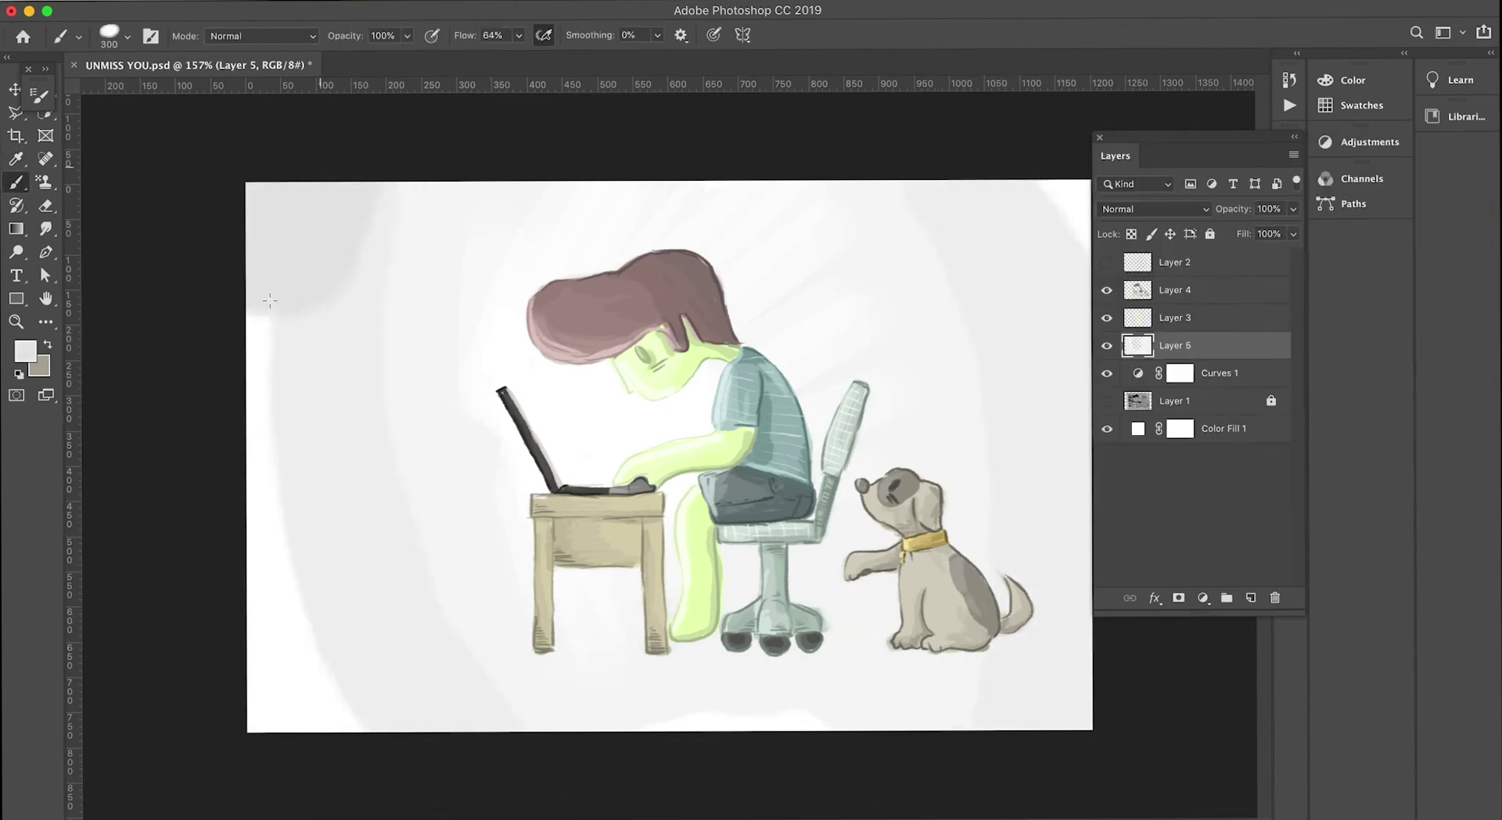
# - Set the colour to pale yellow fffacd with a 90 brush, then pick mid grey
pyautogui.click(25, 351)
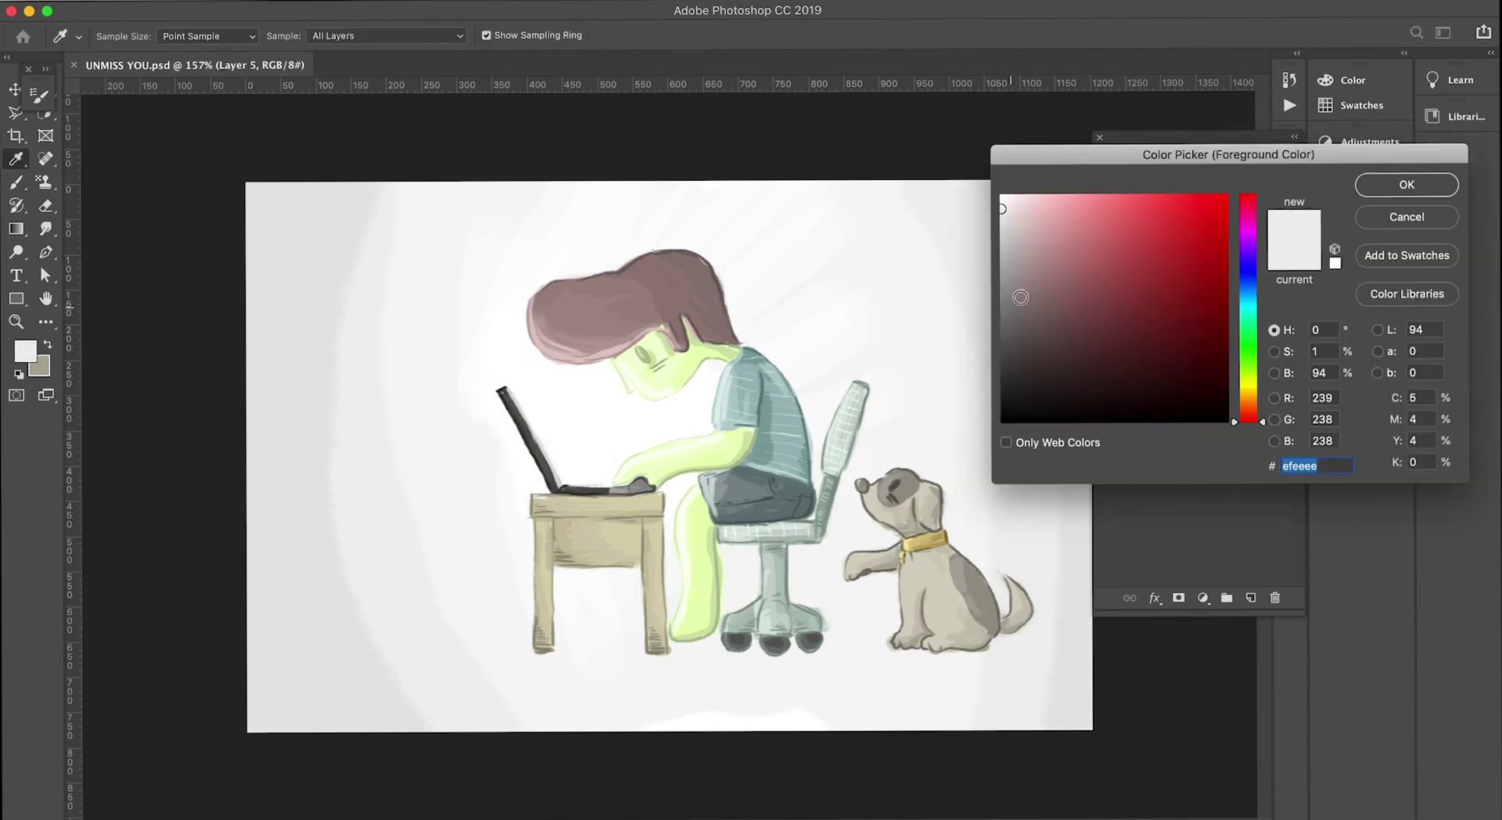
pyautogui.write('fffacd')
pyautogui.press('Return')
pyautogui.press('b')
pyautogui.press('[')
pyautogui.press('[')
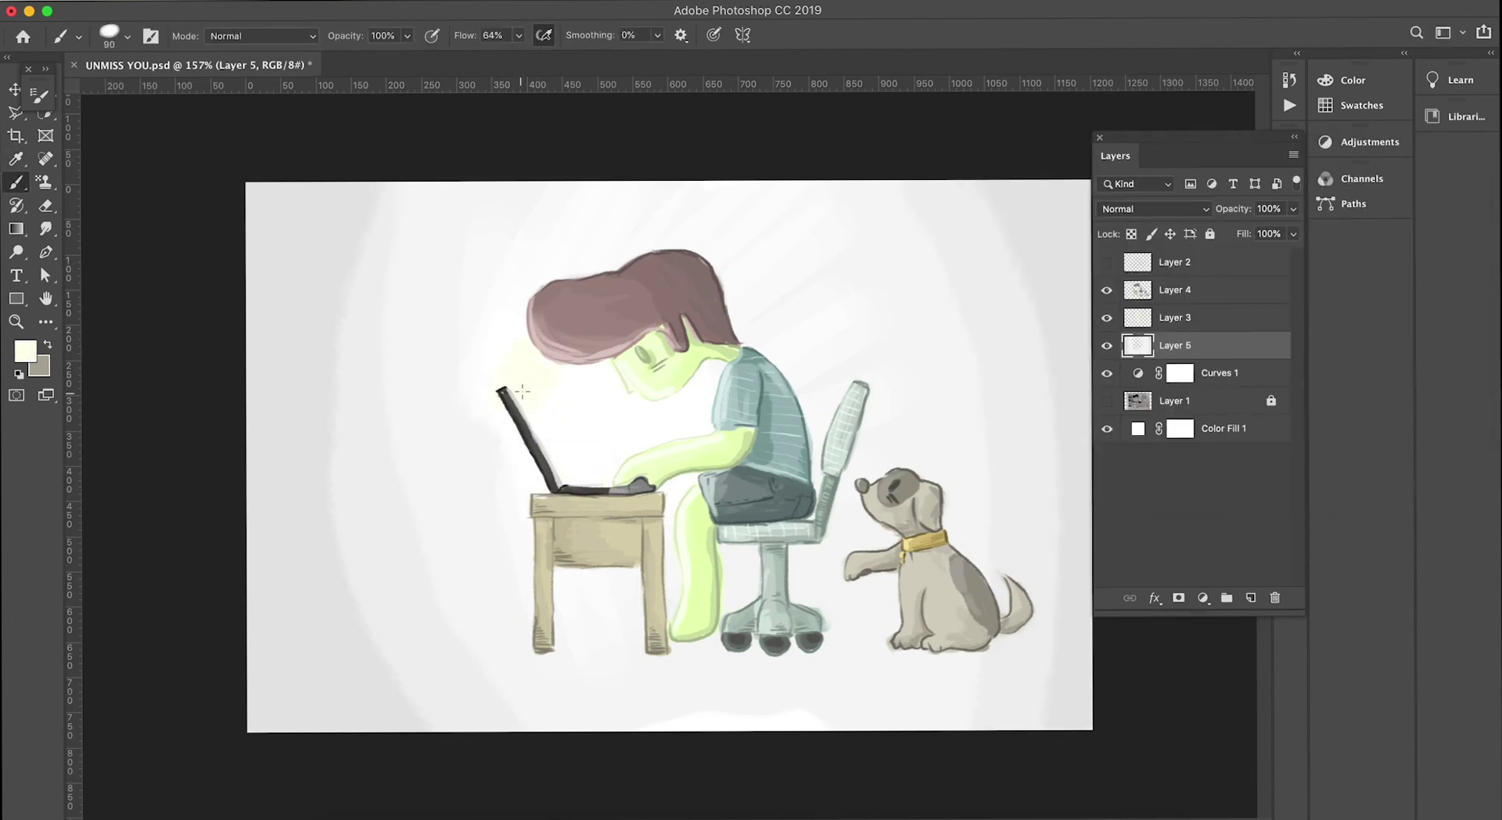
pyautogui.click(25, 351)
pyautogui.press('Return')
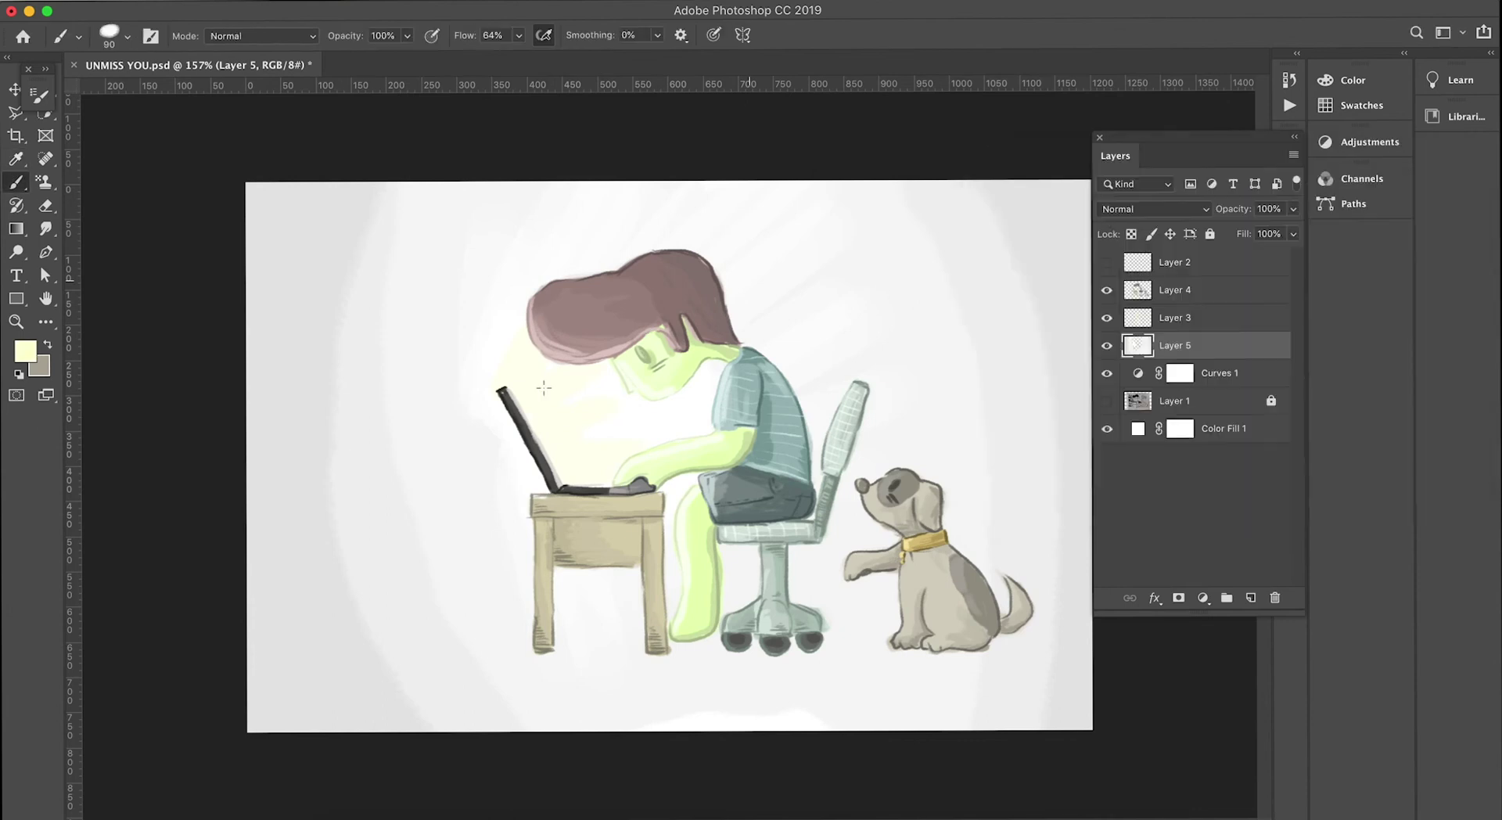
pyautogui.click(25, 351)
pyautogui.press('Return')
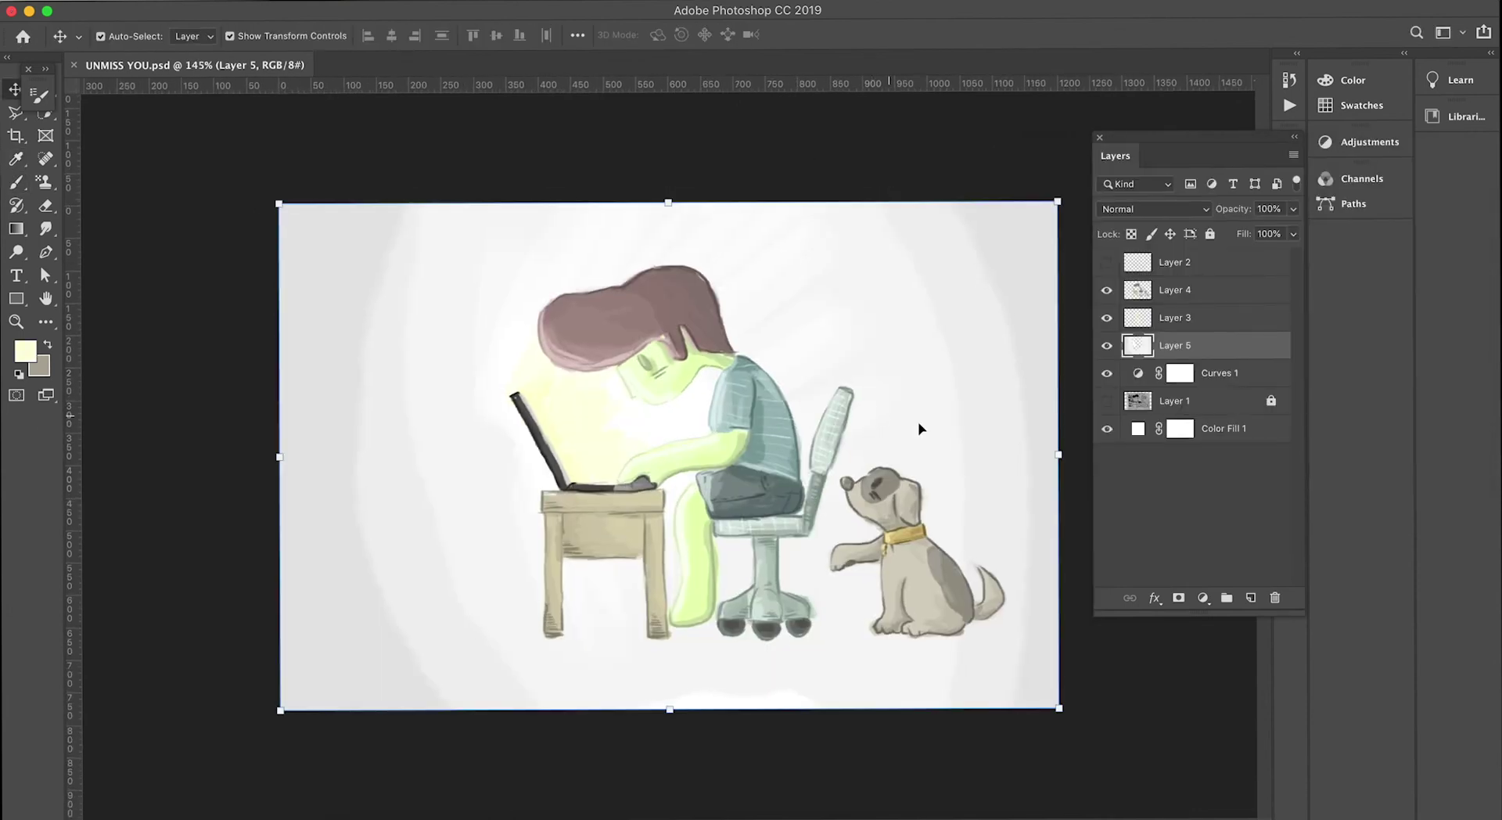
pyautogui.click(25, 351)
pyautogui.press('b')
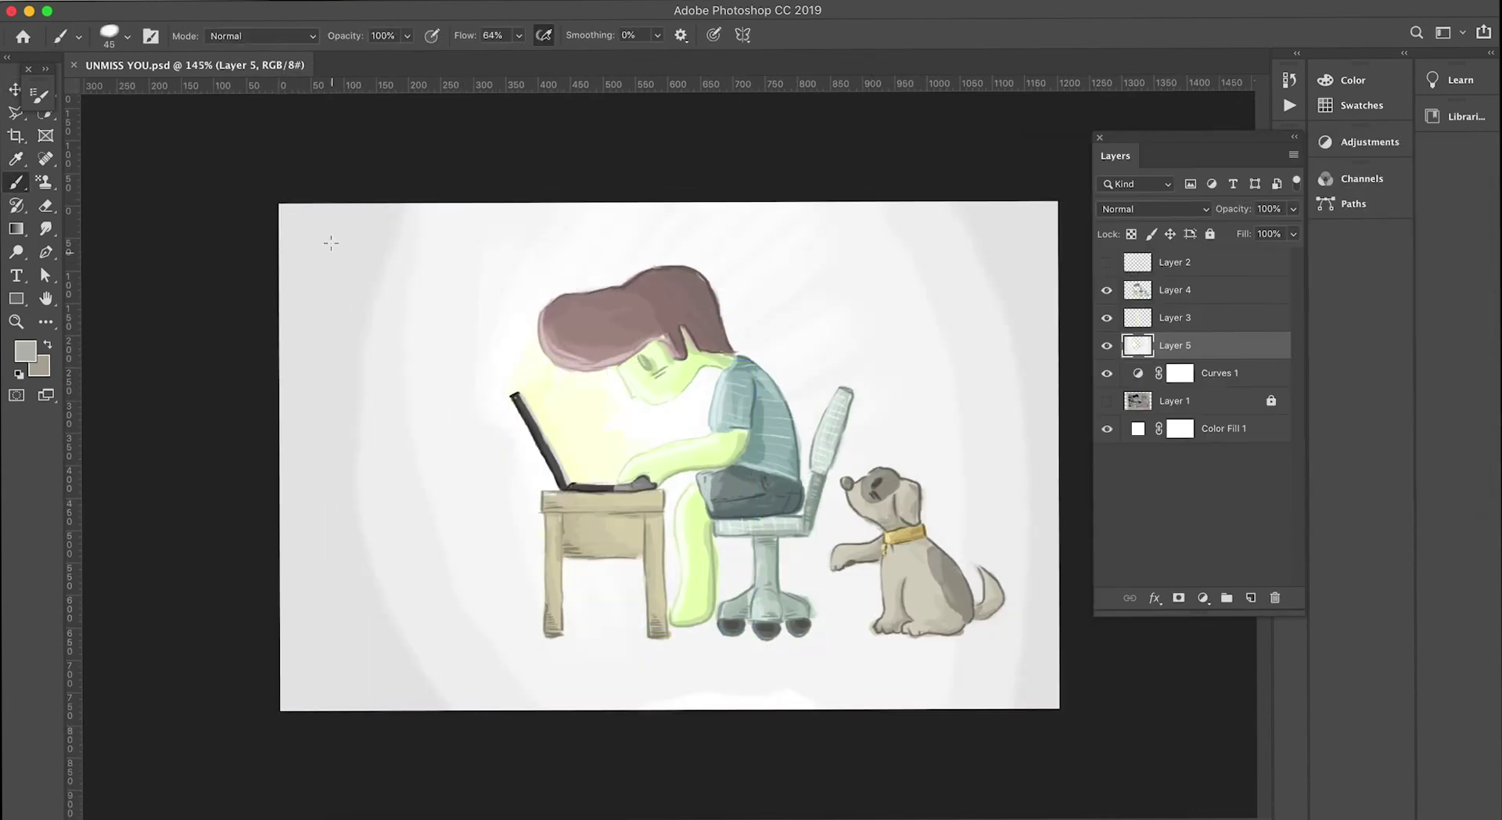
# - Paint curved grey strokes down the left and right canvas edges
pyautogui.moveTo(298, 462); pyautogui.dragTo(352, 708)
pyautogui.moveTo(418, 305); pyautogui.dragTo(407, 642)
pyautogui.moveTo(923, 266); pyautogui.dragTo(1009, 508)
pyautogui.moveTo(1017, 328); pyautogui.dragTo(1025, 665)
pyautogui.moveTo(313, 207); pyautogui.dragTo(320, 563)
pyautogui.moveTo(970, 332); pyautogui.dragTo(1017, 708)
# - Shift the figures and dog about 72 px left, then pick a very light colour
pyautogui.click(1174, 317)
pyautogui.keyDown('shift'); pyautogui.click(1174, 289); pyautogui.keyUp('shift')
pyautogui.moveTo(719, 438); pyautogui.dragTo(664, 438)
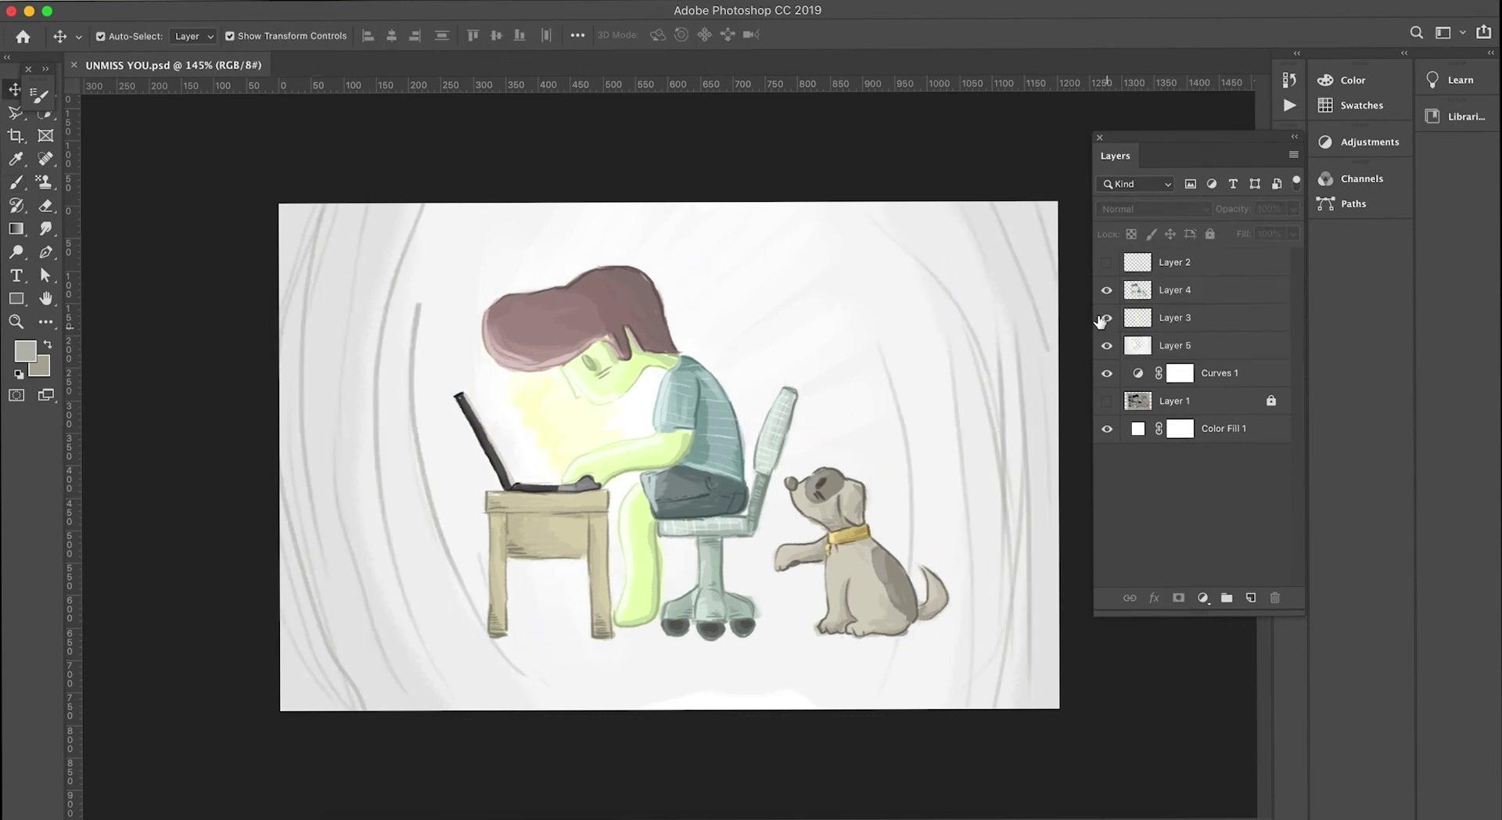
pyautogui.click(1174, 317)
pyautogui.click(32, 363)
pyautogui.click(1009, 205)
pyautogui.press('Return')
pyautogui.press(']')
pyautogui.press(']')
pyautogui.press(']')
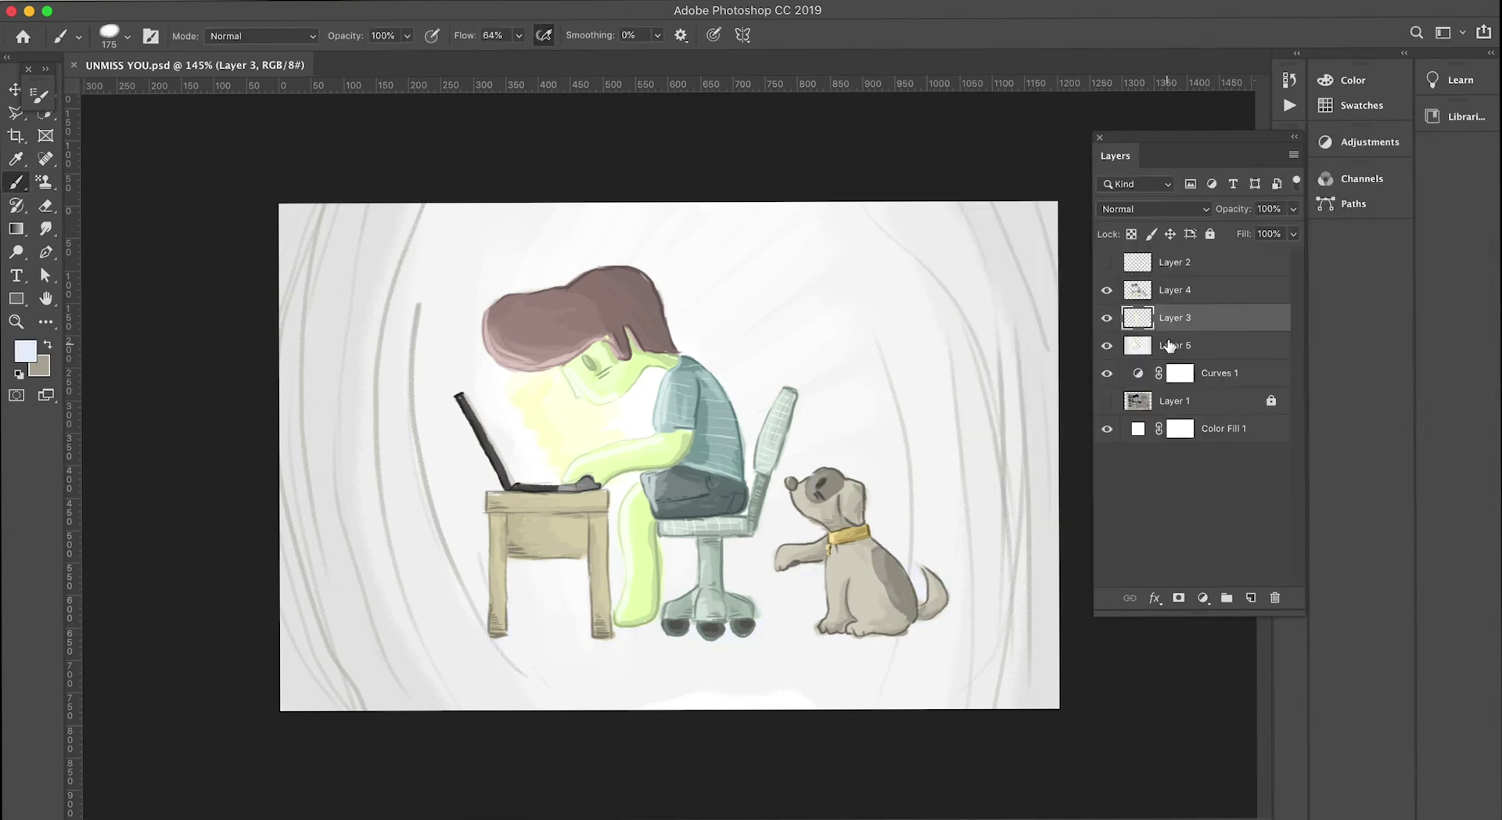
# - On Layer 5, lighten the laptop glow and wash light blue under desk, chair and dog
pyautogui.hotkey('alt', '[')
pyautogui.moveTo(531, 586); pyautogui.dragTo(505, 373)
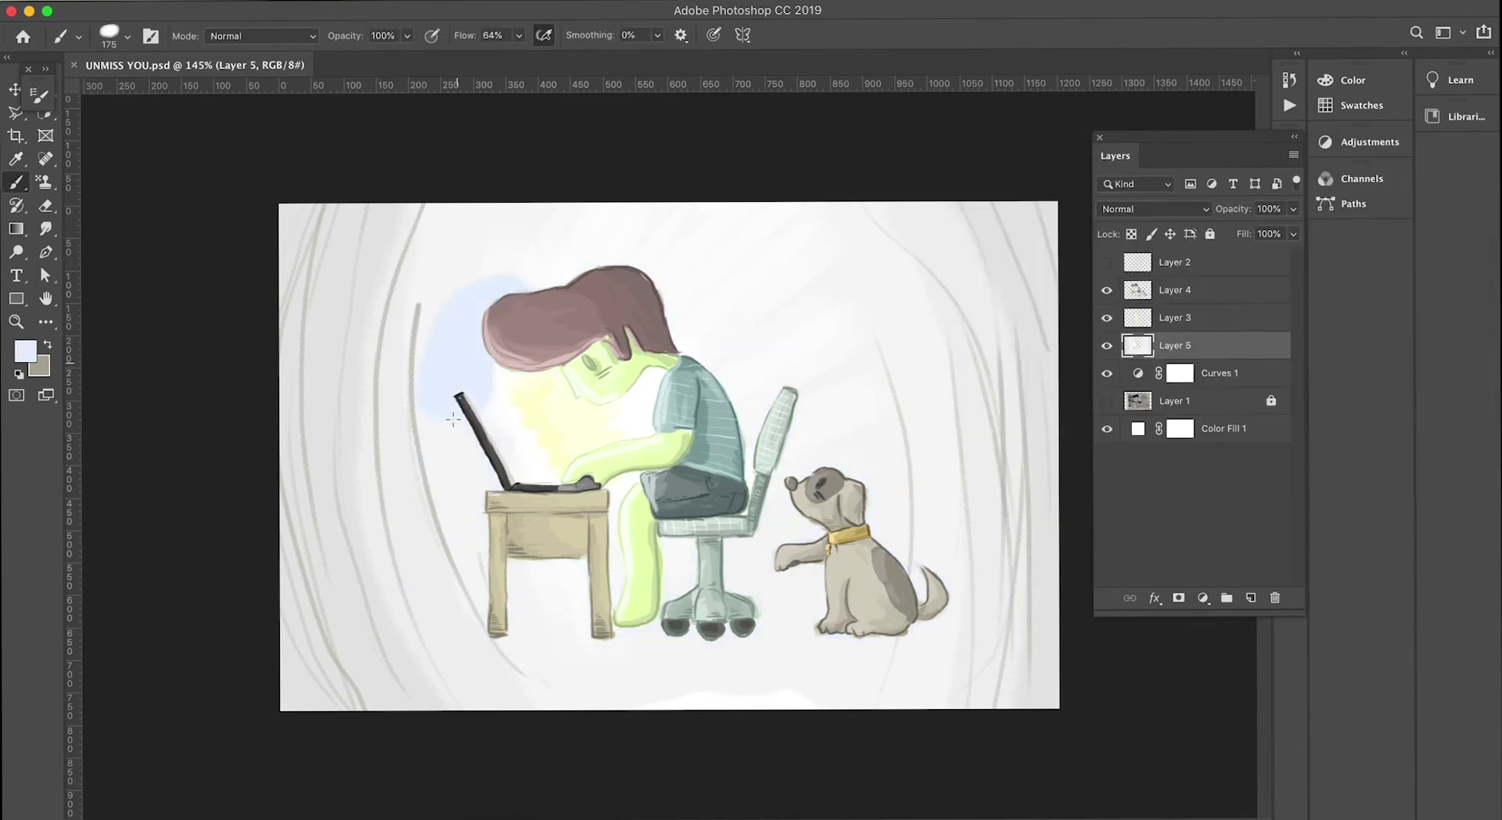
pyautogui.press('e')
pyautogui.press('b')
pyautogui.moveTo(458, 438); pyautogui.dragTo(598, 245)
pyautogui.hotkey('ctrl', 'z')
pyautogui.moveTo(443, 529); pyautogui.dragTo(313, 508)
pyautogui.hotkey('ctrl', 'z')
pyautogui.moveTo(438, 625)
pyautogui.mouseDown()
pyautogui.moveTo(364, 559)
pyautogui.moveTo(879, 292)
pyautogui.moveTo(572, 607)
pyautogui.mouseUp()
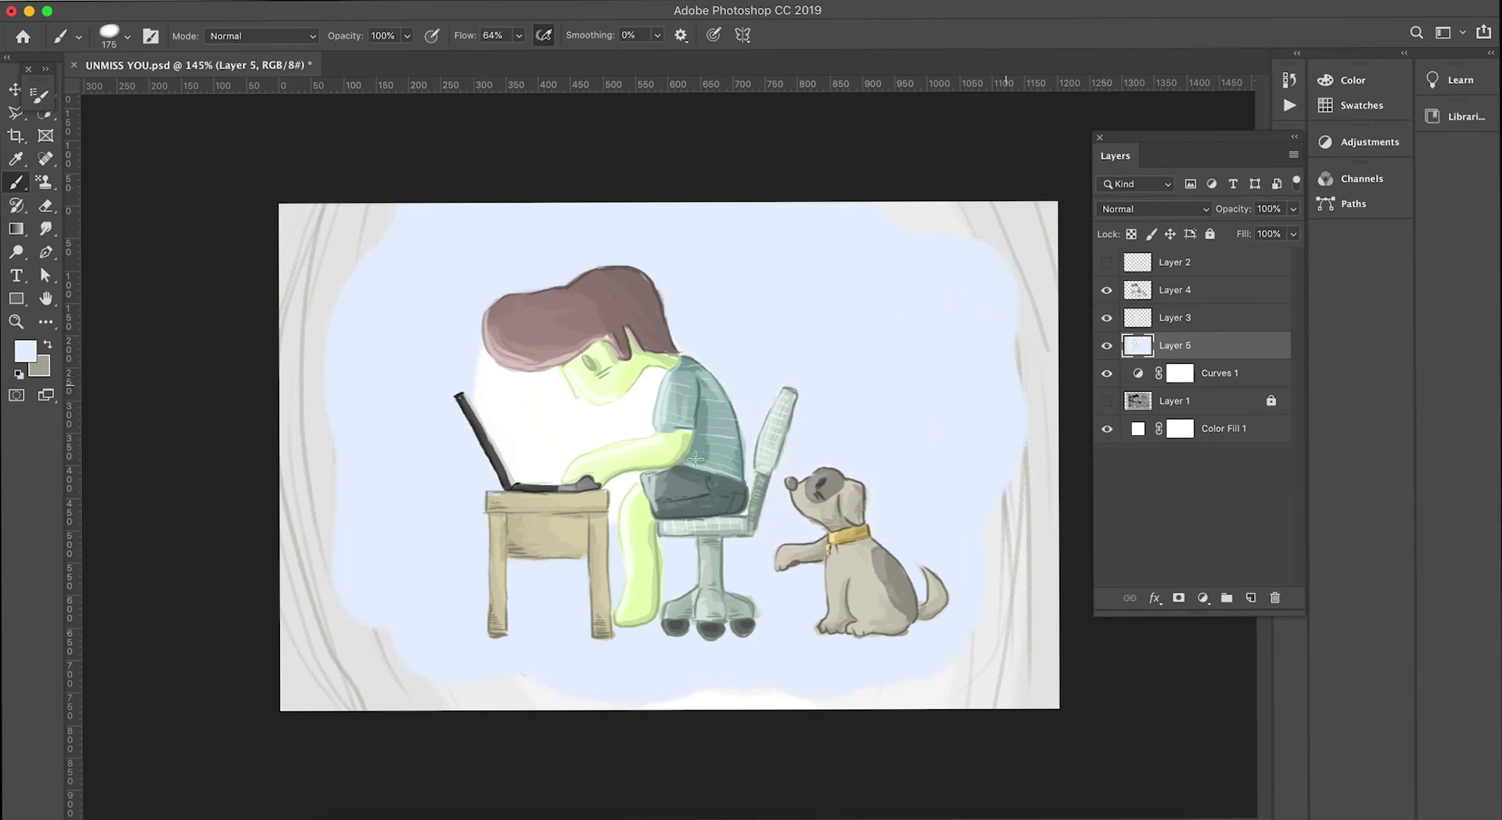
# - Cover the canvas edges with light blue and repaint the glow in a lighter blue
pyautogui.moveTo(423, 167); pyautogui.dragTo(344, 509)
pyautogui.moveTo(423, 438); pyautogui.dragTo(336, 715)
pyautogui.moveTo(978, 235); pyautogui.dragTo(852, 713)
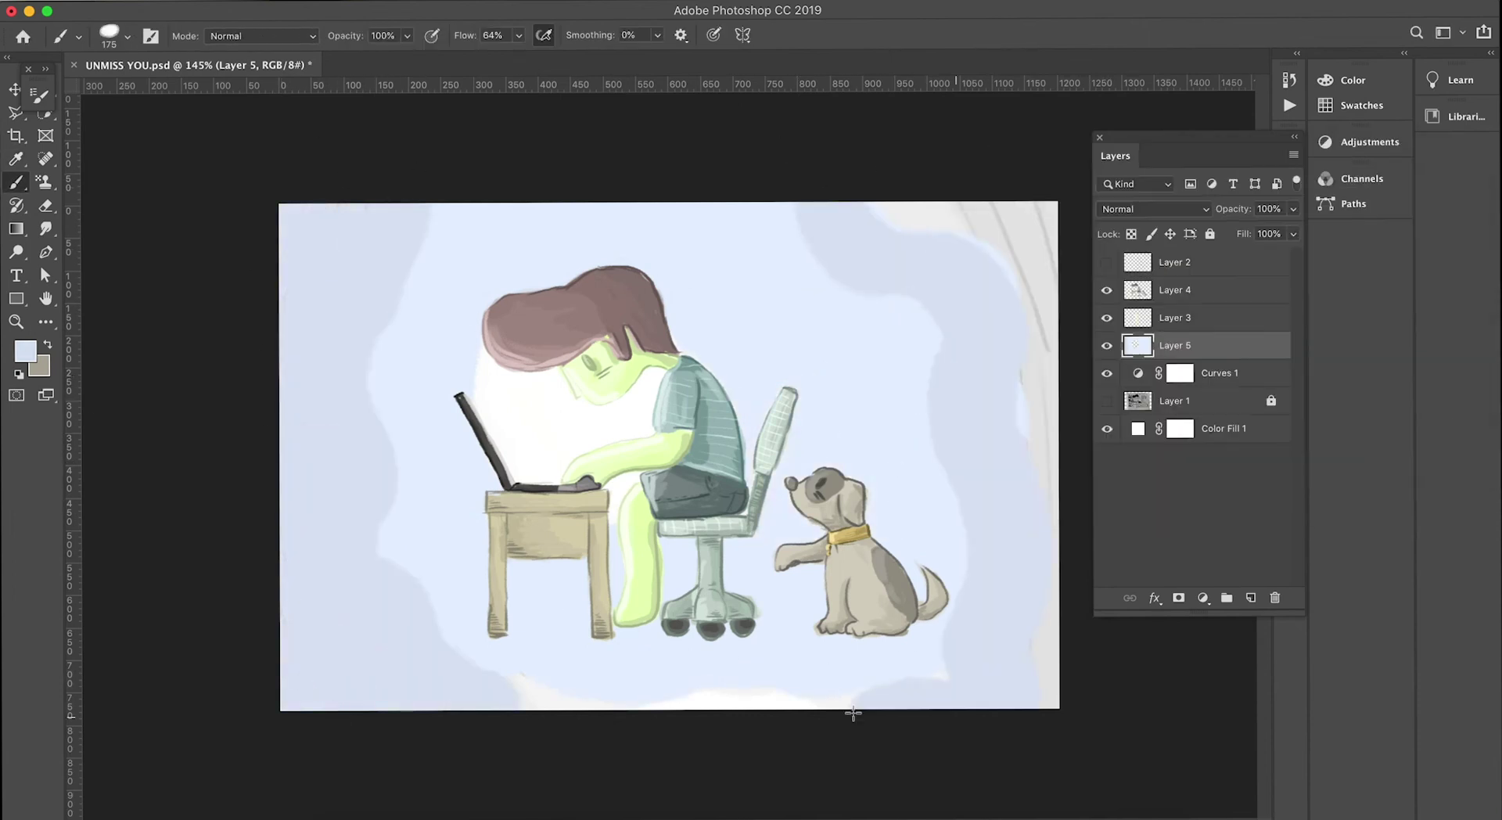
pyautogui.hotkey('ctrl', 'z')
pyautogui.moveTo(1001, 603); pyautogui.dragTo(751, 693)
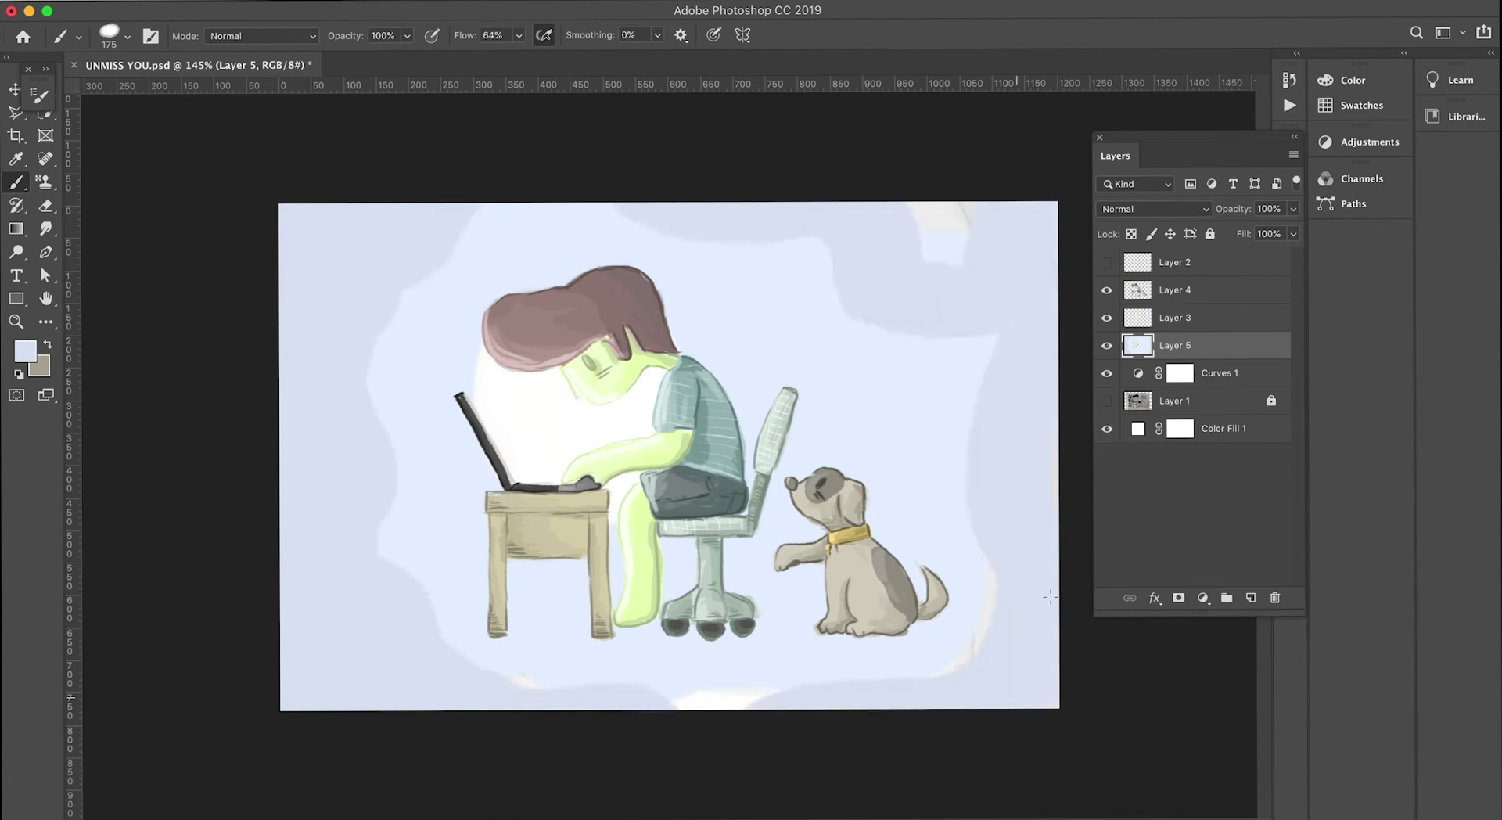
pyautogui.click(25, 351)
pyautogui.click(536, 267)
pyautogui.press('Return')
pyautogui.moveTo(375, 407)
pyautogui.mouseDown()
pyautogui.moveTo(402, 562)
pyautogui.moveTo(973, 332)
pyautogui.moveTo(395, 446)
pyautogui.mouseUp()
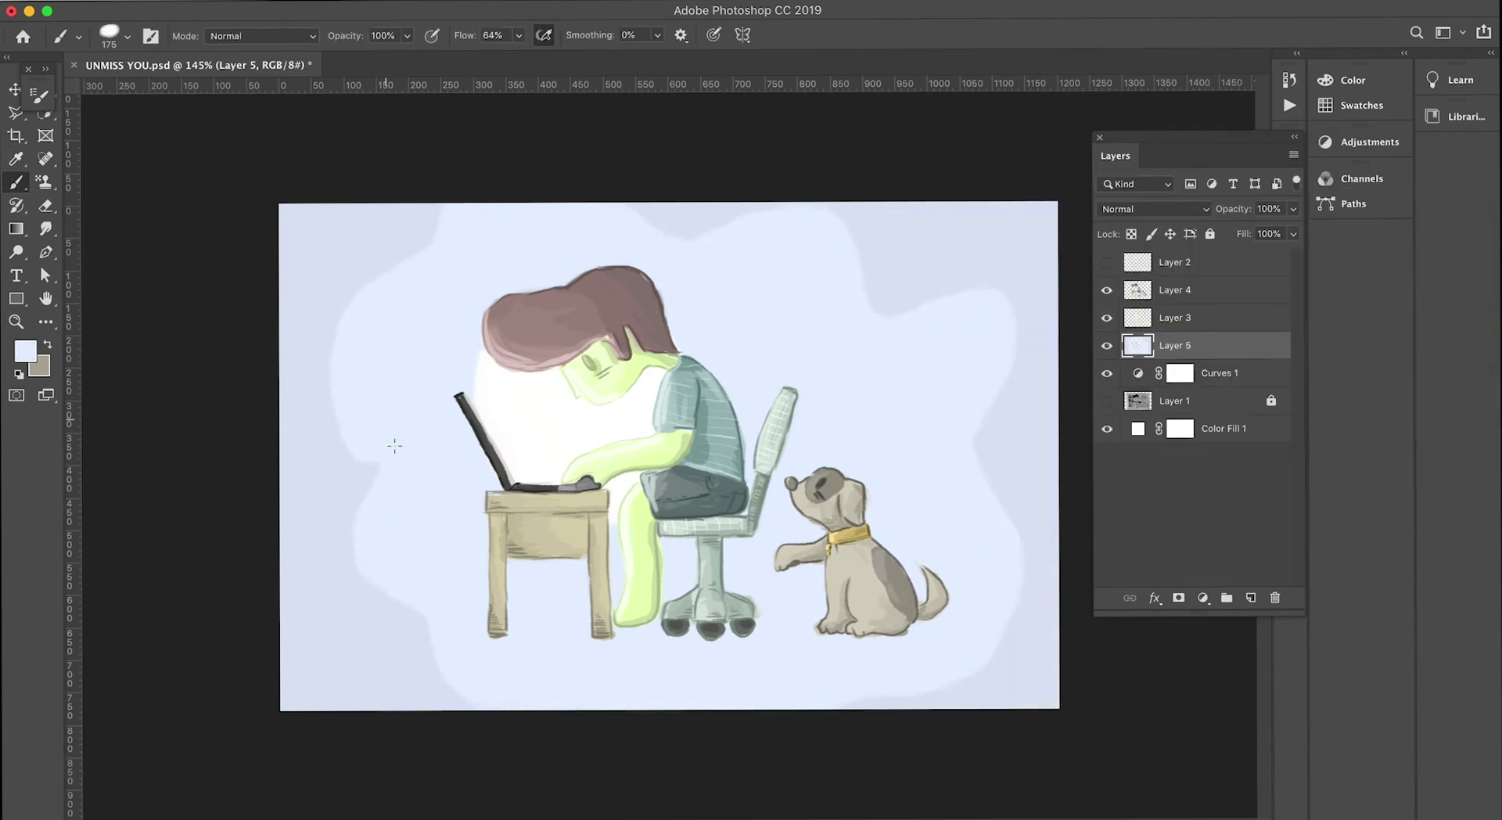
# - Paint a darker blue floor shadow beneath the desk, chair and dog
pyautogui.click(33, 356)
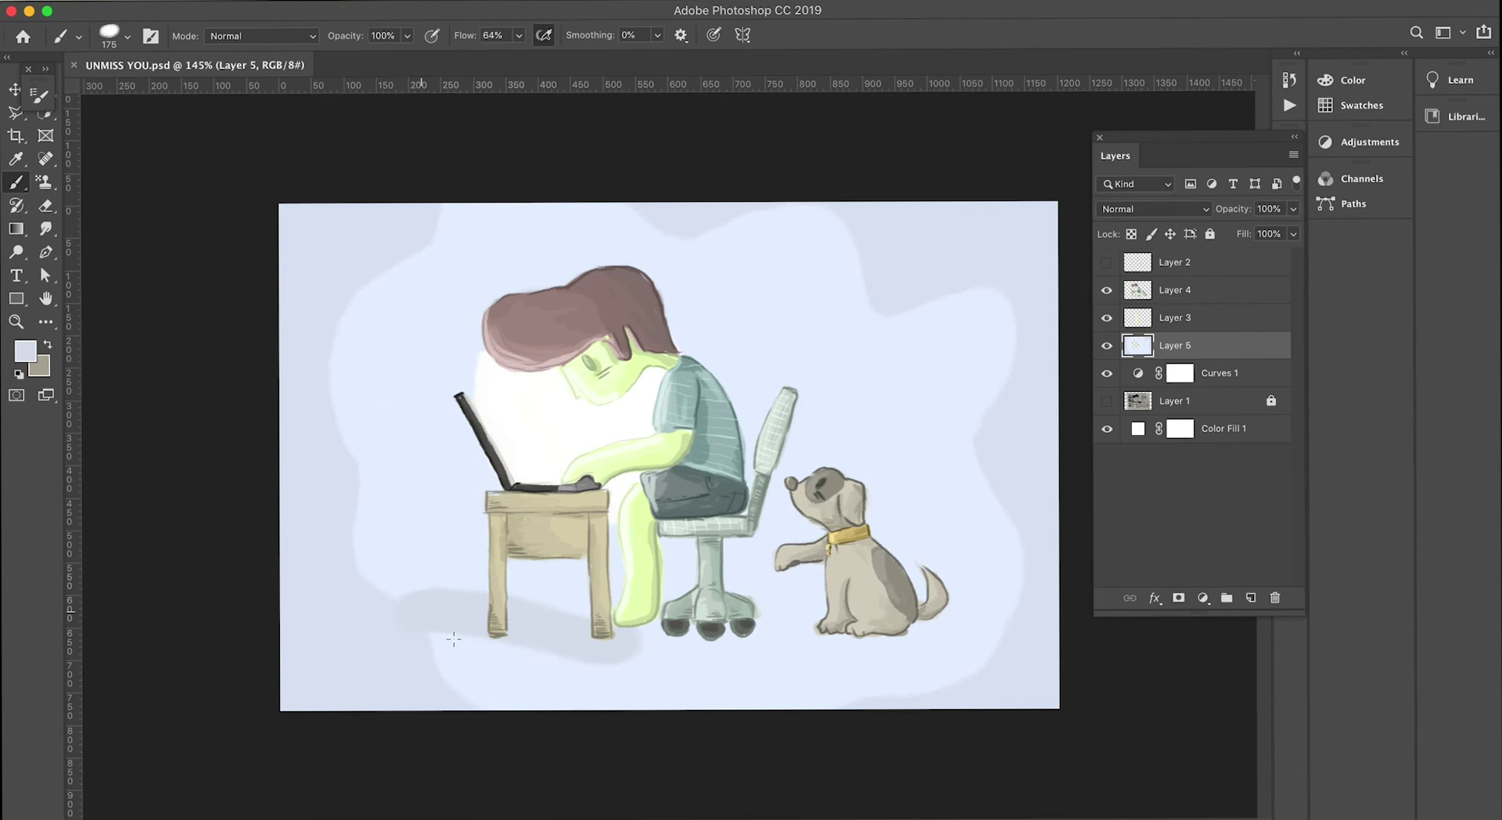
pyautogui.click(1022, 195)
pyautogui.press('Return')
pyautogui.moveTo(415, 618); pyautogui.dragTo(993, 626)
pyautogui.moveTo(430, 657); pyautogui.dragTo(869, 661)
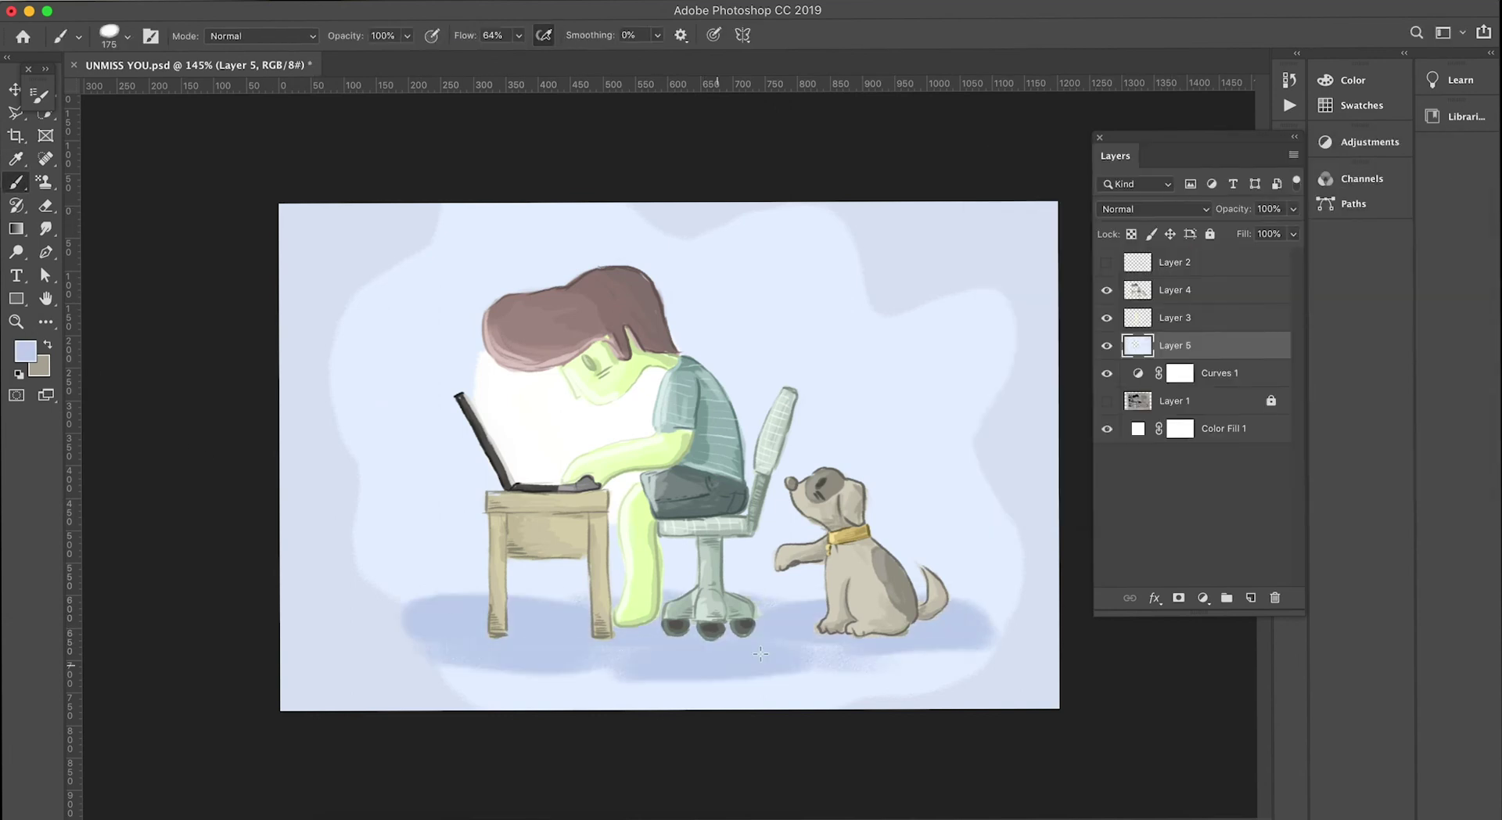
pyautogui.moveTo(344, 606); pyautogui.dragTo(708, 601)
pyautogui.moveTo(1017, 603); pyautogui.dragTo(446, 679)
pyautogui.moveTo(312, 663)
pyautogui.mouseDown()
pyautogui.moveTo(845, 692)
pyautogui.moveTo(1052, 610)
pyautogui.mouseUp()
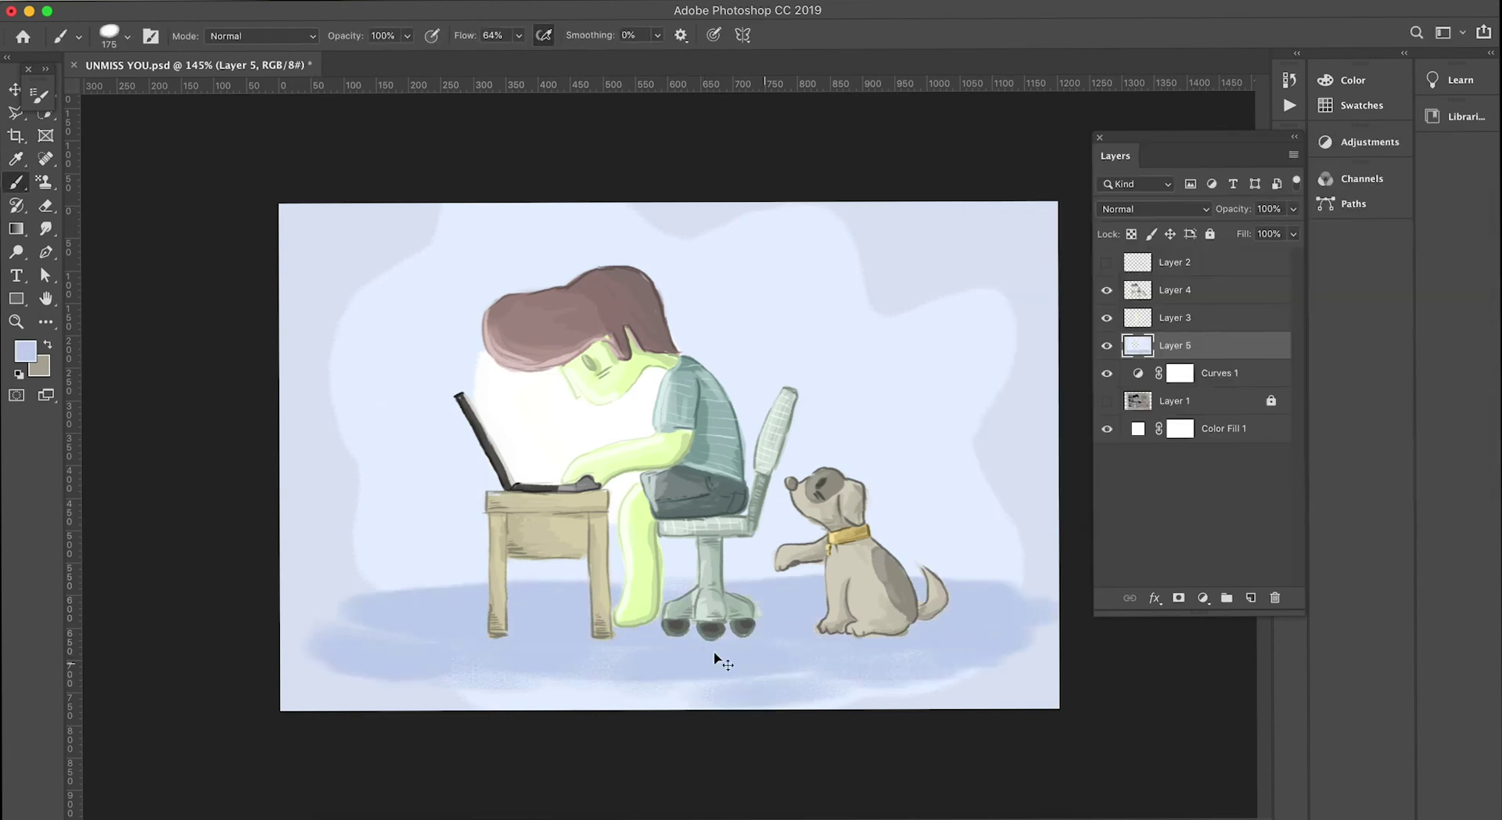
# - Choose a dark foreground colour for the lettering
pyautogui.click(28, 353)
pyautogui.click(1013, 407)
pyautogui.press('Return')
# - Add a new lettering layer, test the brush size, and pick dark blue
pyautogui.click(1250, 598)
pyautogui.moveTo(699, 258); pyautogui.dragTo(741, 327)
pyautogui.hotkey('ctrl', 'z')
pyautogui.moveTo(704, 252)
pyautogui.mouseDown()
pyautogui.moveTo(735, 337)
pyautogui.moveTo(681, 261)
pyautogui.moveTo(708, 313)
pyautogui.mouseUp()
pyautogui.click(27, 352)
pyautogui.click(1090, 326)
pyautogui.press('Return')
# - Paint bold 'DO YOU' letters above the boy, redoing the rough strokes
pyautogui.moveTo(774, 235); pyautogui.dragTo(770, 239)
pyautogui.hotkey('ctrl', 'z')
pyautogui.hotkey('ctrl', 'z')
pyautogui.moveTo(687, 259); pyautogui.dragTo(721, 311)
pyautogui.moveTo(763, 227); pyautogui.dragTo(759, 235)
pyautogui.moveTo(743, 313); pyautogui.dragTo(759, 375)
pyautogui.moveTo(798, 301); pyautogui.dragTo(841, 349)
pyautogui.moveTo(818, 266); pyautogui.dragTo(865, 317)
pyautogui.hotkey('ctrl', 'z')
pyautogui.hotkey('ctrl', 'z')
pyautogui.hotkey('ctrl', 'z')
pyautogui.moveTo(747, 329)
pyautogui.mouseDown()
pyautogui.moveTo(806, 336)
pyautogui.moveTo(818, 395)
pyautogui.mouseUp()
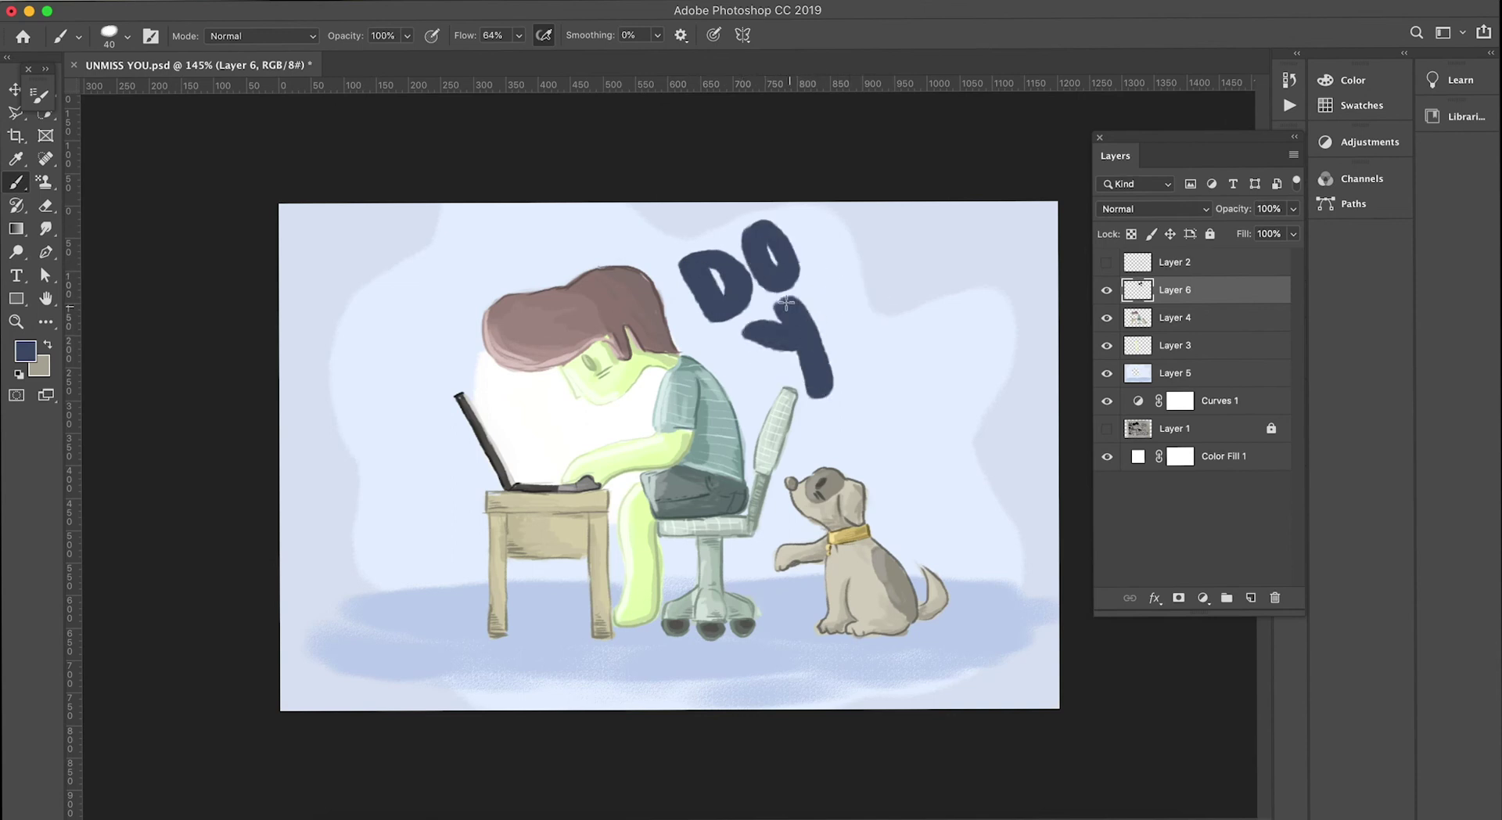
pyautogui.moveTo(841, 309); pyautogui.dragTo(842, 338)
pyautogui.moveTo(853, 278)
pyautogui.mouseDown()
pyautogui.moveTo(915, 286)
pyautogui.moveTo(918, 303)
pyautogui.mouseUp()
pyautogui.hotkey('ctrl', 'z')
pyautogui.hotkey('ctrl', 'z')
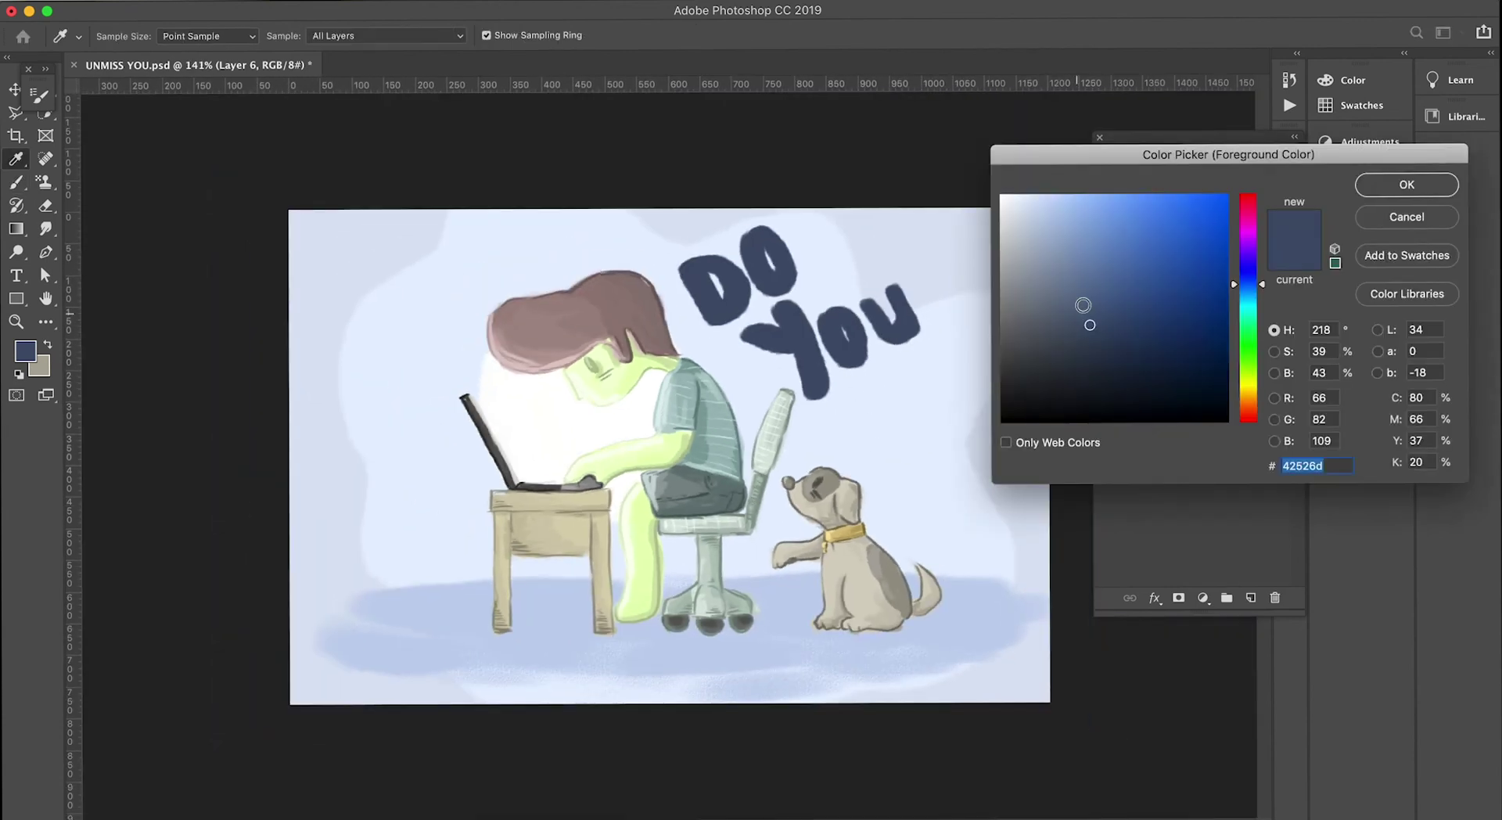
# - Write 'miss me?' in lighter blue script below 'DO YOU'
pyautogui.press('[')
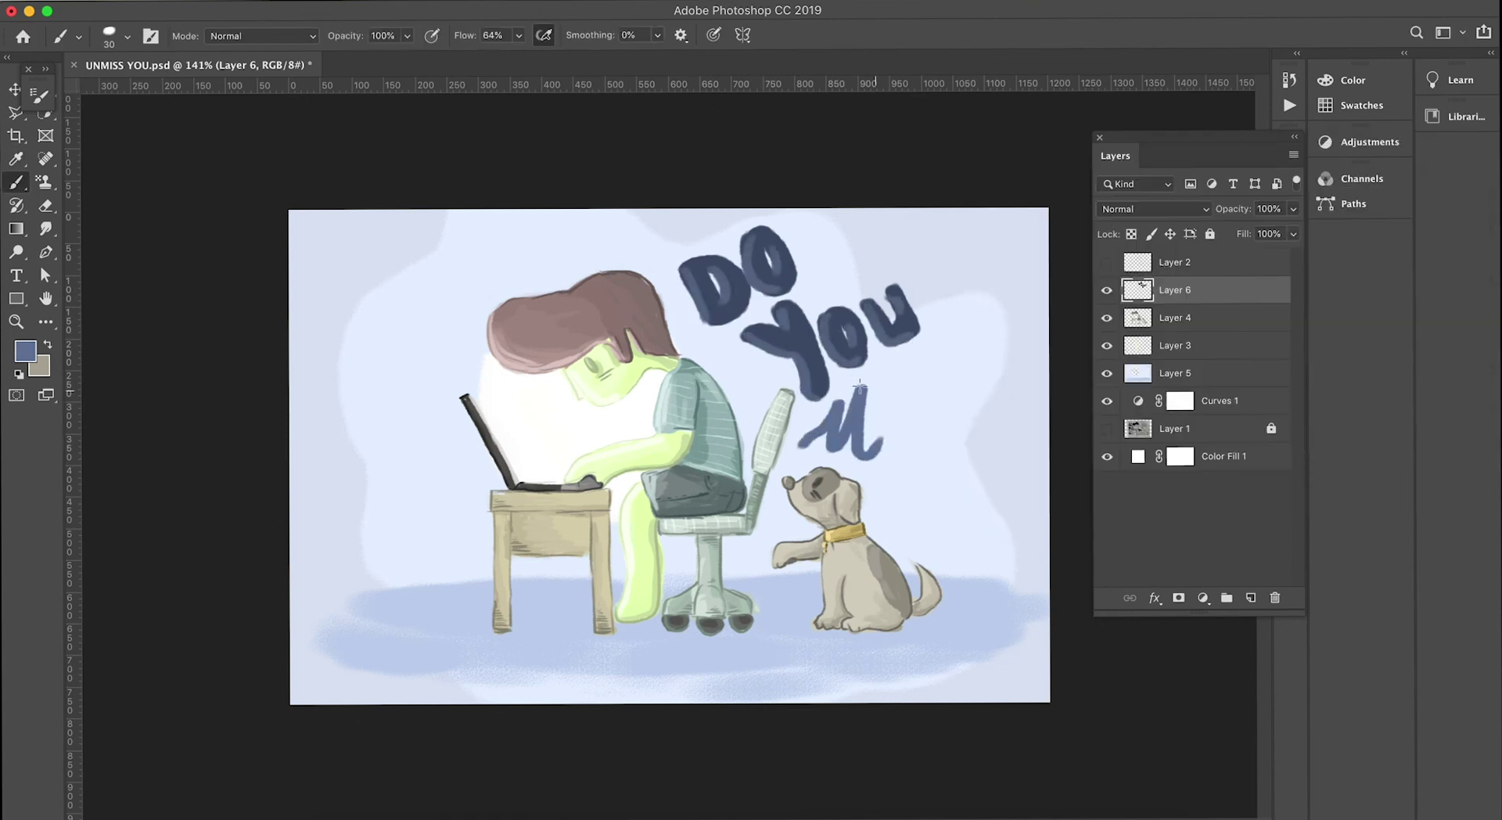
pyautogui.moveTo(826, 442); pyautogui.dragTo(990, 385)
pyautogui.click(880, 373)
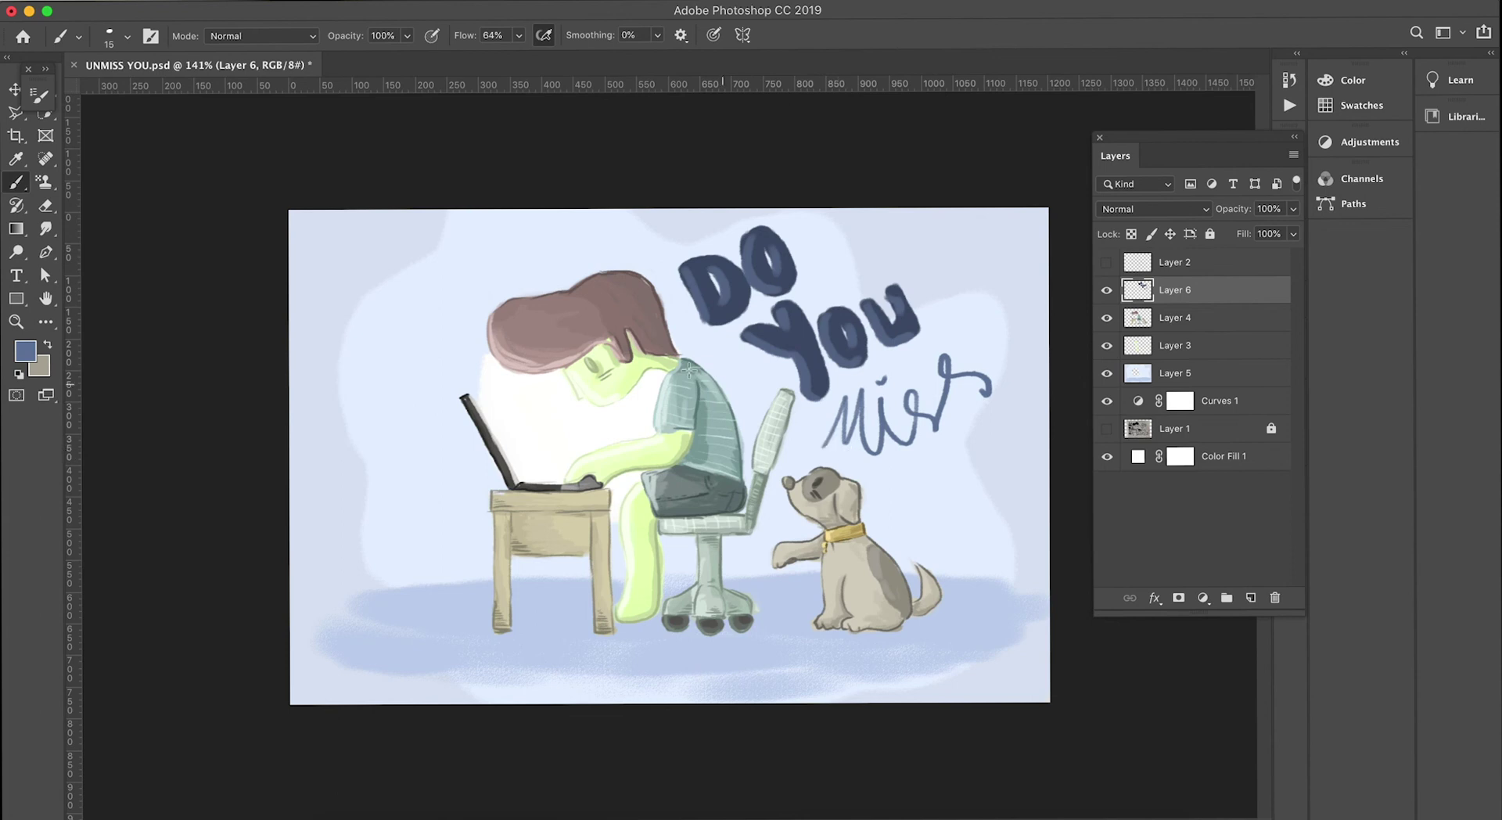
pyautogui.moveTo(877, 513)
pyautogui.mouseDown()
pyautogui.moveTo(981, 460)
pyautogui.moveTo(989, 516)
pyautogui.mouseUp()
pyautogui.press('super+z')
pyautogui.moveTo(977, 437); pyautogui.dragTo(989, 517)
pyautogui.click(1000, 534)
# - Move the figure and dog layers together to the left
pyautogui.click(1175, 316)
pyautogui.keyDown('shift'); pyautogui.click(1175, 345); pyautogui.keyUp('shift')
pyautogui.press('v')
pyautogui.moveTo(737, 493)
pyautogui.mouseDown()
pyautogui.moveTo(645, 501)
pyautogui.moveTo(700, 509)
pyautogui.mouseUp()
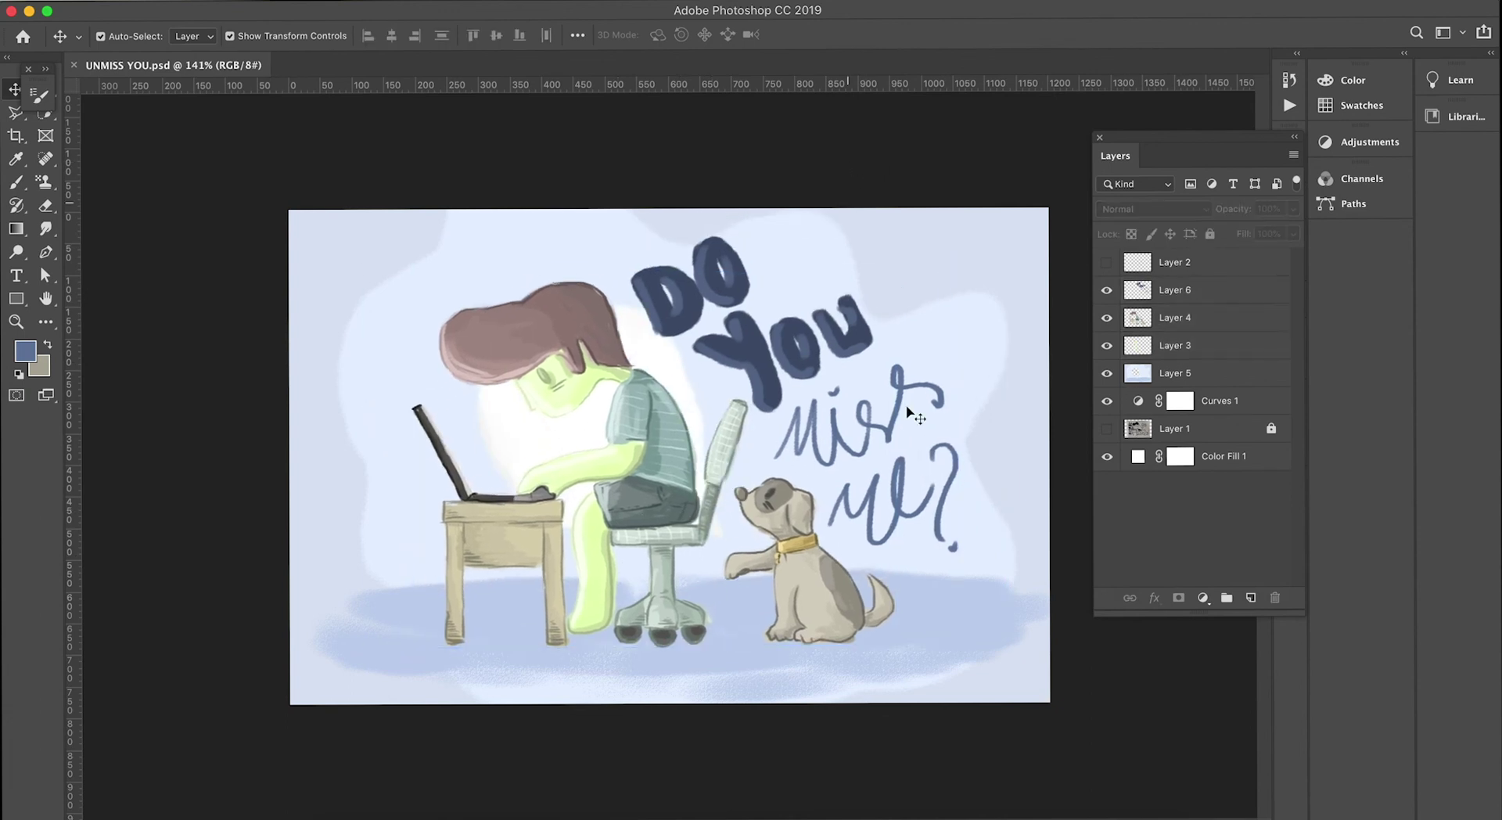
# - On Layer 6, paint light-blue highlights along the left edges of the D, O, Y and U with a smaller brush
pyautogui.scroll(3, 719, 298)
pyautogui.scroll(5, 718, 298)
pyautogui.click(665, 368)
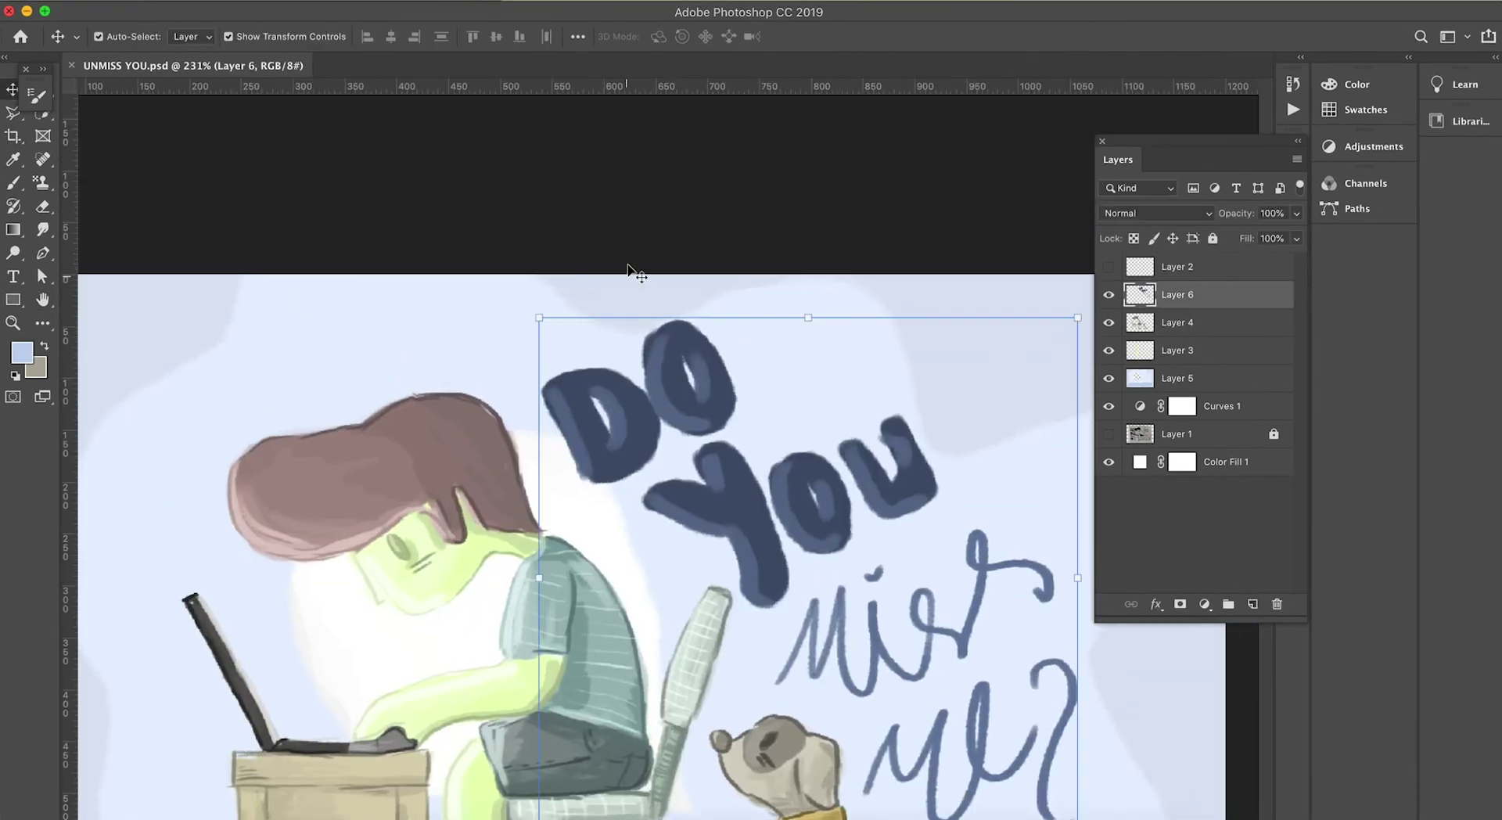
pyautogui.press('b')
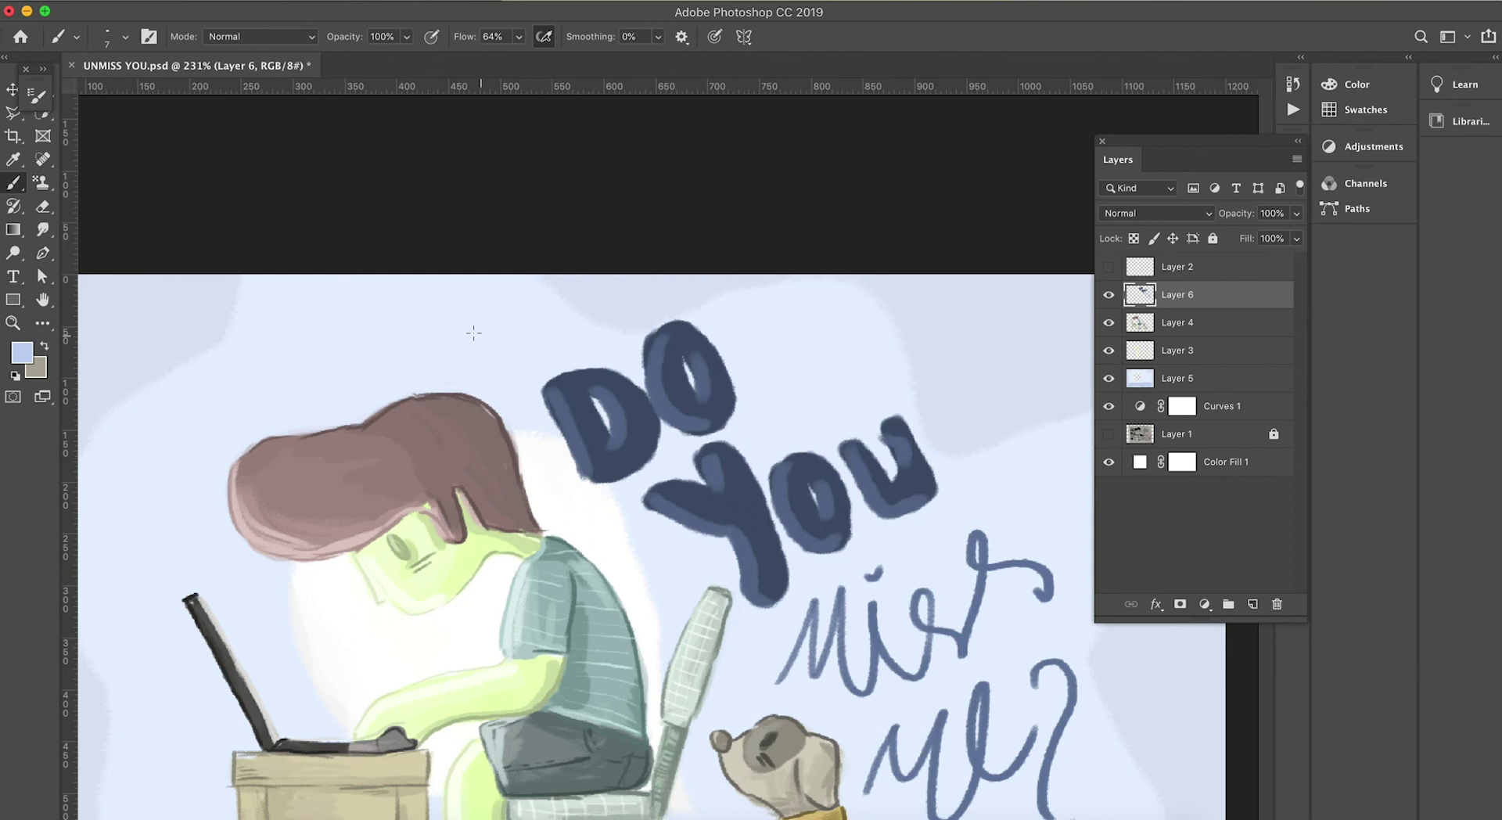
pyautogui.press('[')
pyautogui.moveTo(550, 388); pyautogui.dragTo(603, 474)
pyautogui.hotkey('ctrl', 'z')
pyautogui.moveTo(546, 391); pyautogui.dragTo(602, 476)
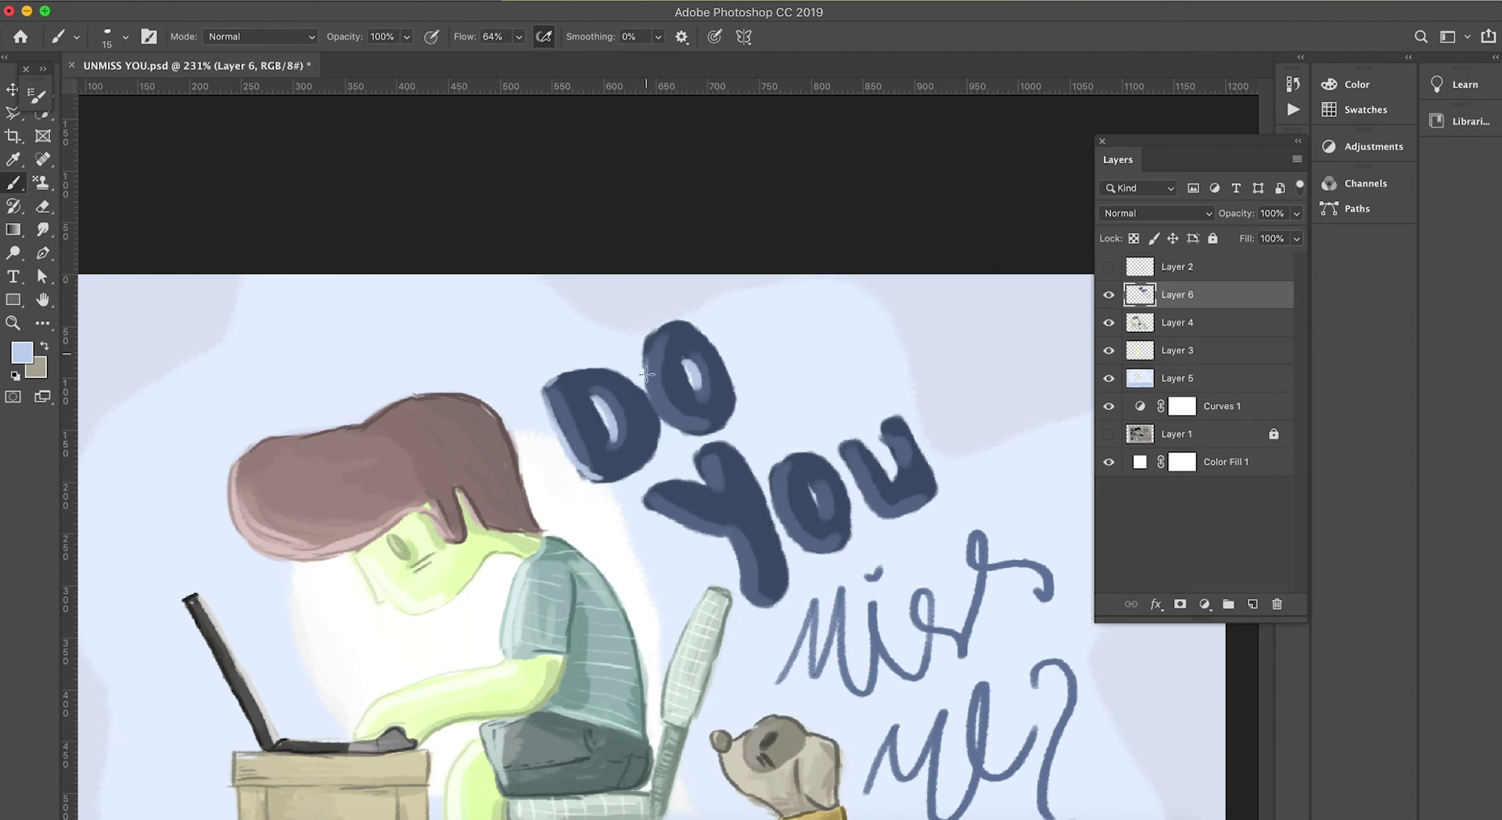
pyautogui.hotkey('ctrl', 'z')
pyautogui.hotkey('ctrl', 'z')
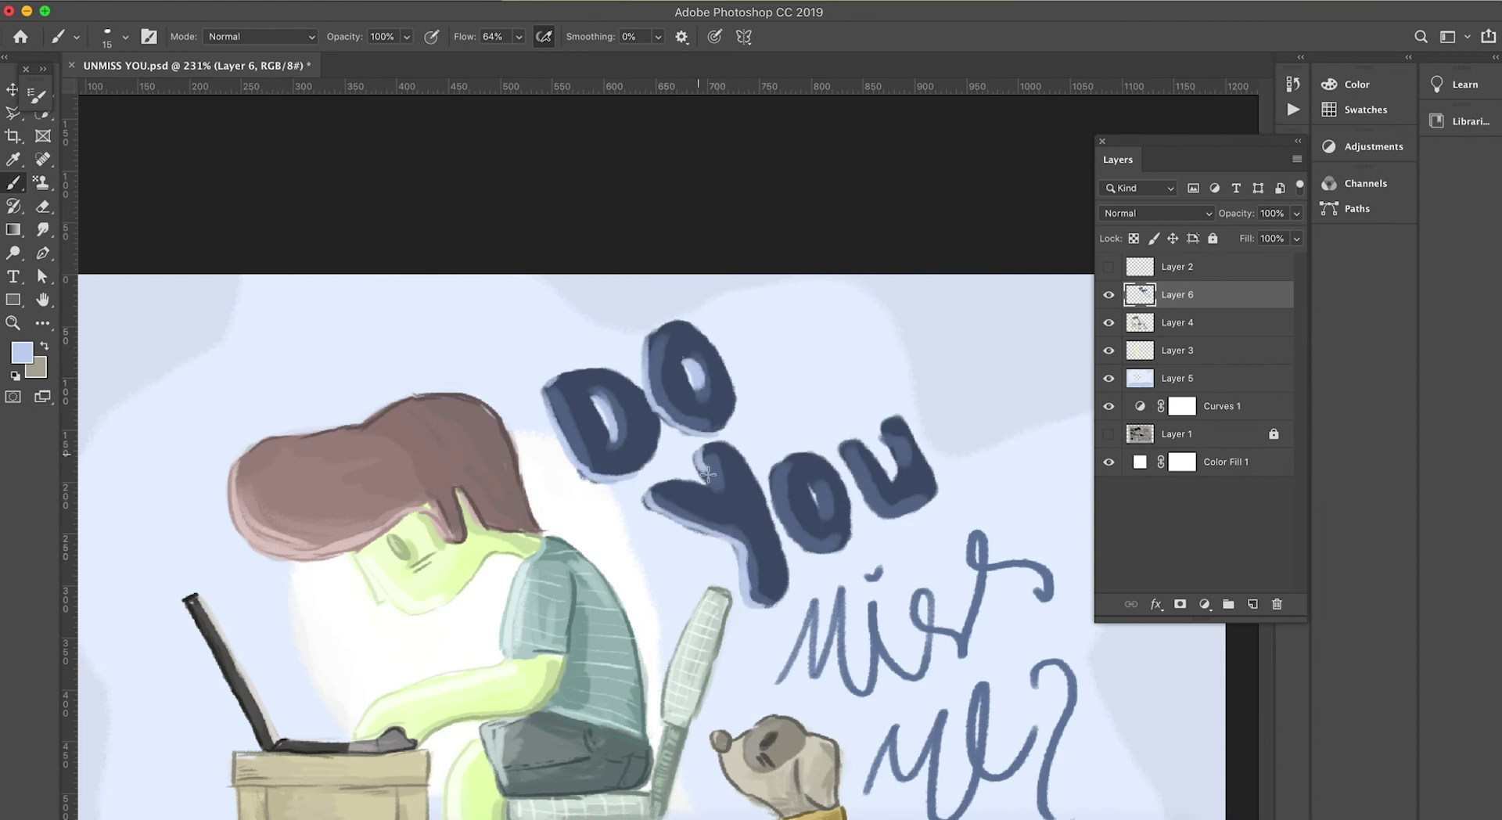
pyautogui.moveTo(774, 463); pyautogui.dragTo(765, 547)
pyautogui.moveTo(814, 477)
pyautogui.mouseDown()
pyautogui.moveTo(833, 547)
pyautogui.moveTo(901, 448)
pyautogui.mouseUp()
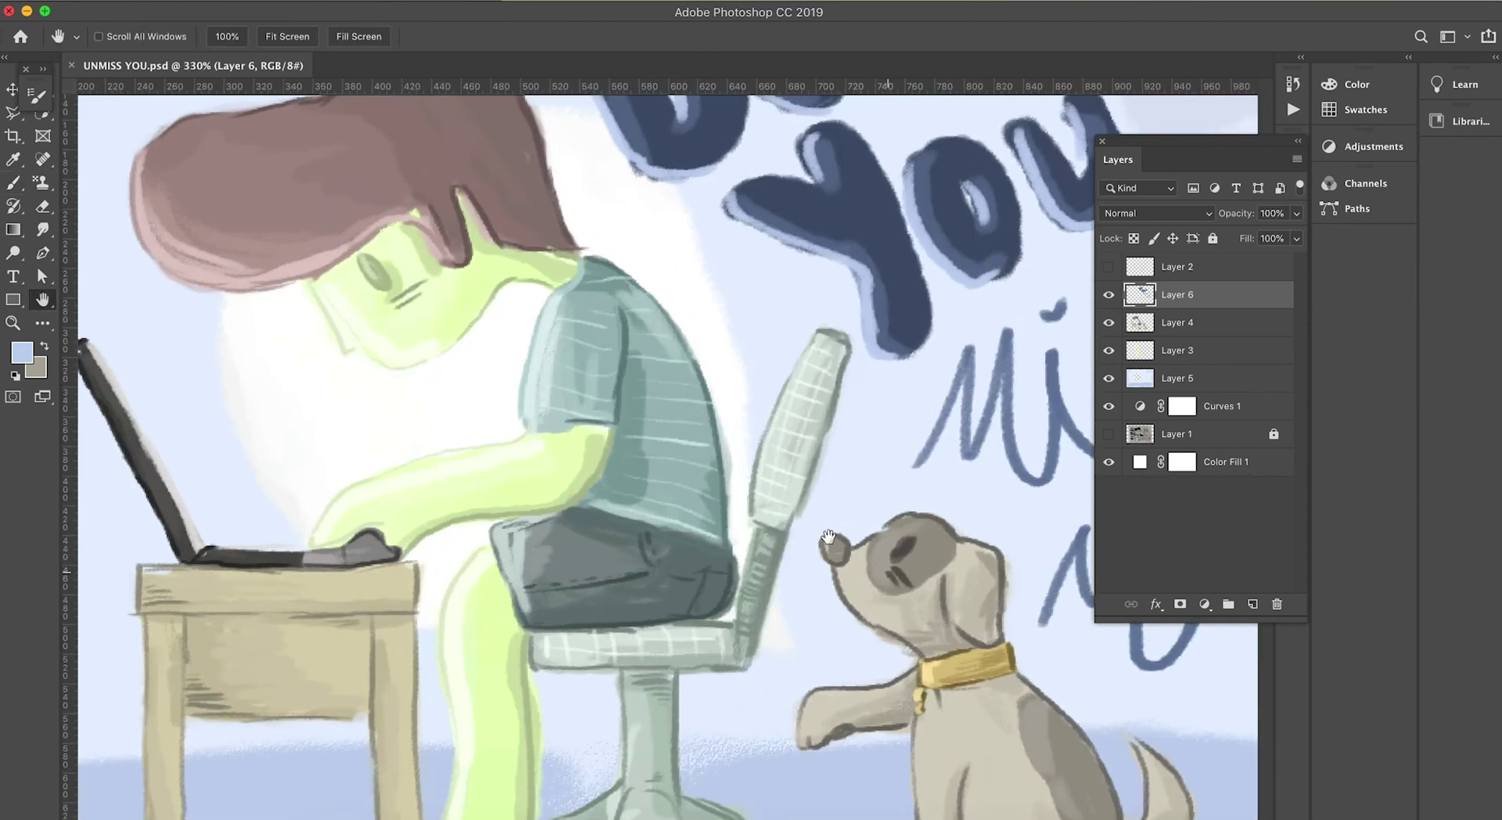
# - Sample the dog's beige and paint over its chin, chest, inner-leg, cheek and tail outlines
pyautogui.hotkey('ctrl', '+')
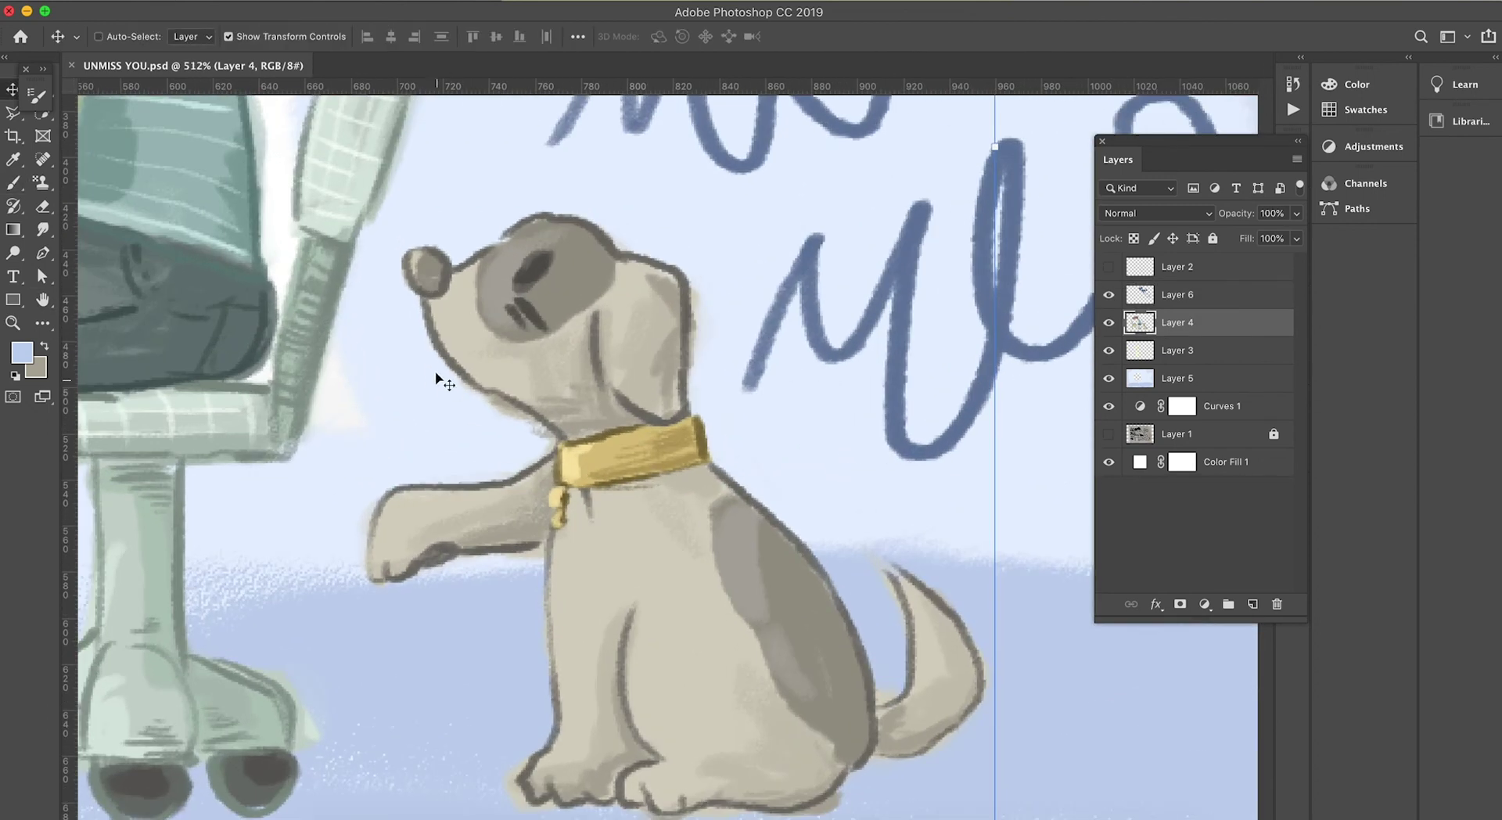
pyautogui.press('i')
pyautogui.press('b')
pyautogui.click(22, 354)
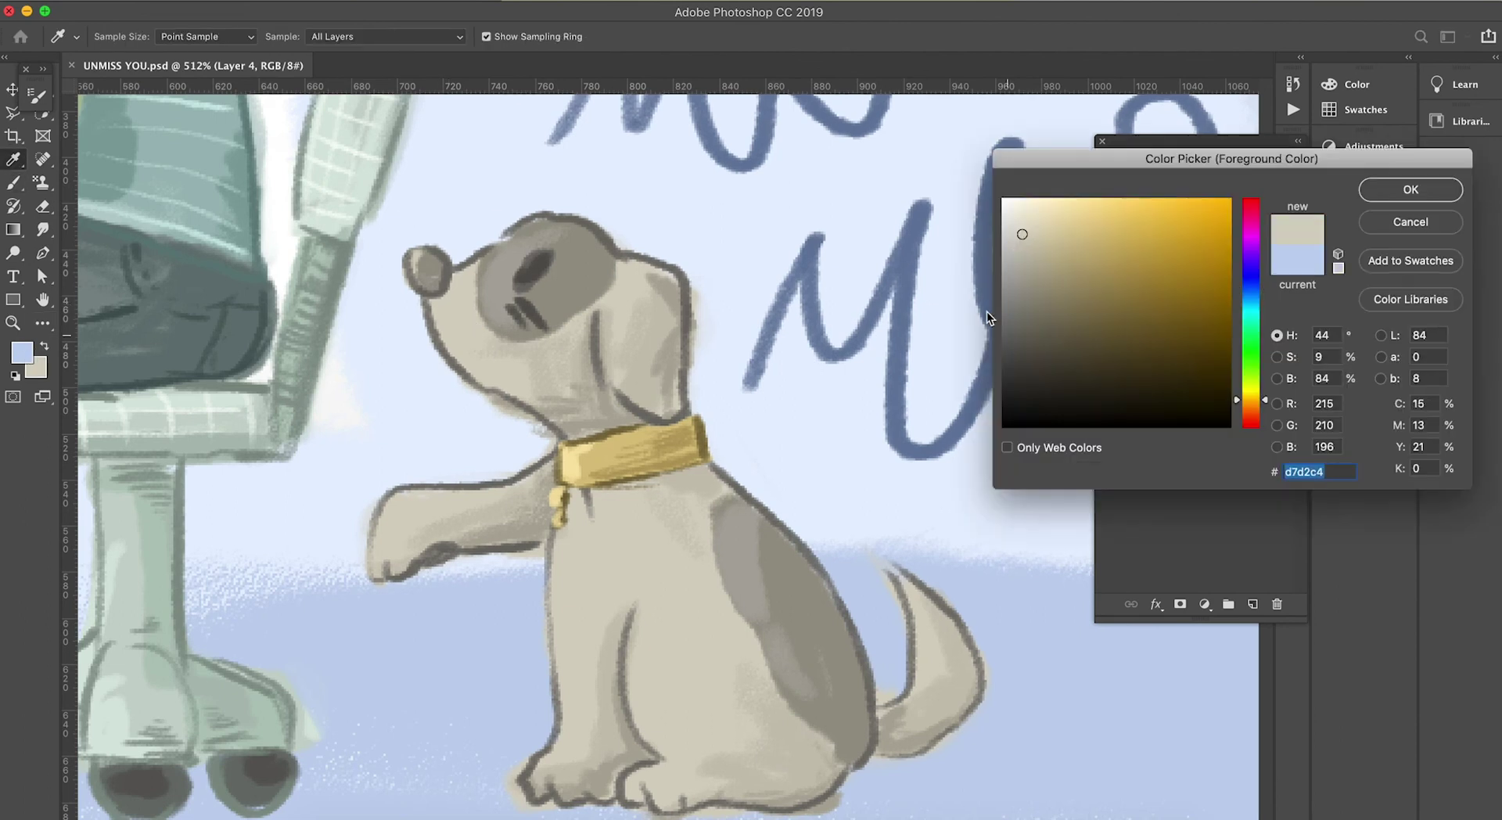
pyautogui.press('Return')
pyautogui.moveTo(429, 305); pyautogui.dragTo(478, 367)
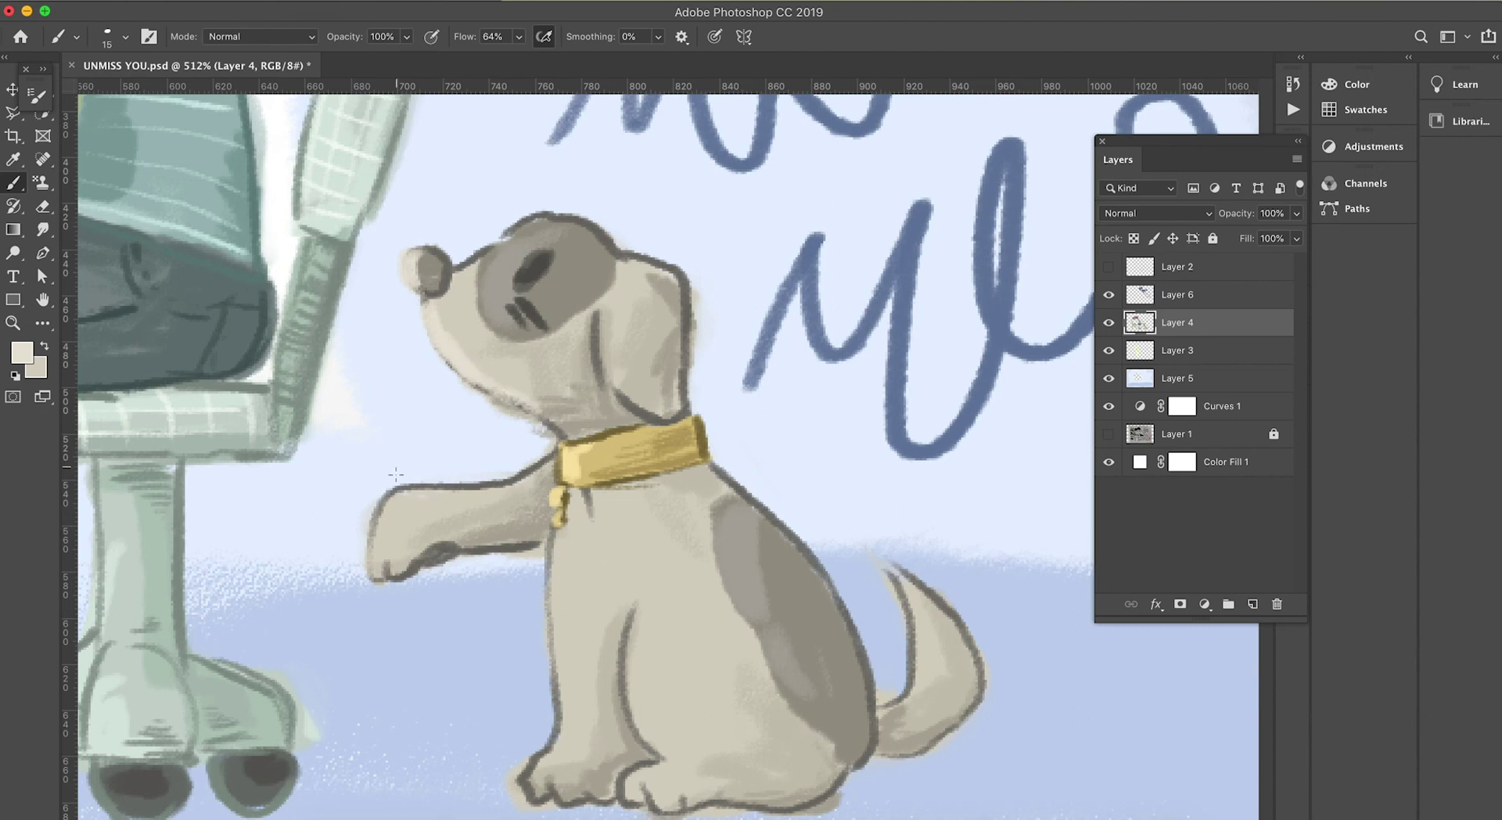
pyautogui.moveTo(548, 546); pyautogui.dragTo(549, 761)
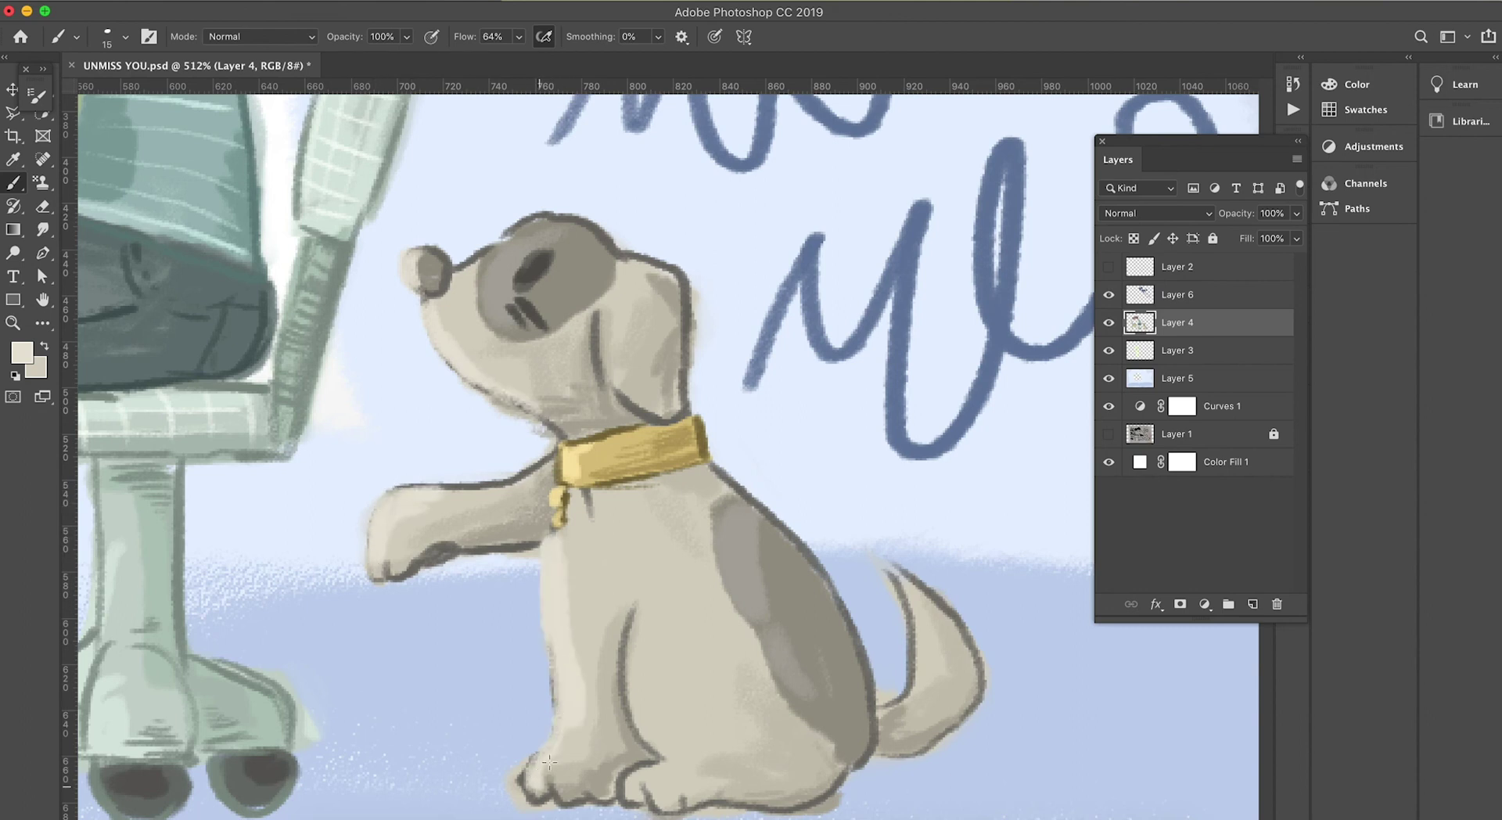
pyautogui.moveTo(626, 669); pyautogui.dragTo(661, 783)
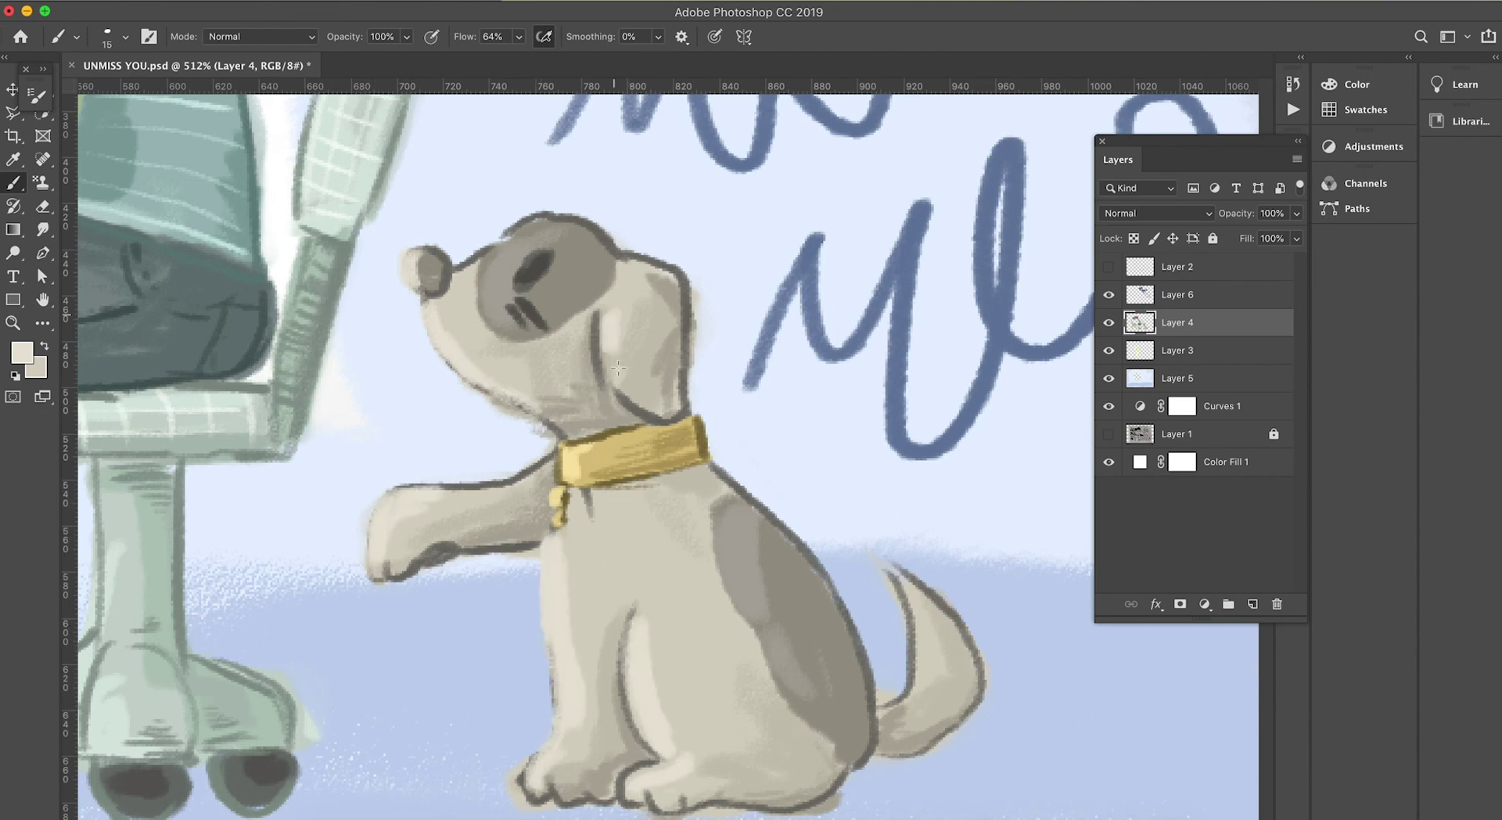
pyautogui.moveTo(618, 367); pyautogui.dragTo(657, 411)
pyautogui.moveTo(900, 567); pyautogui.dragTo(915, 688)
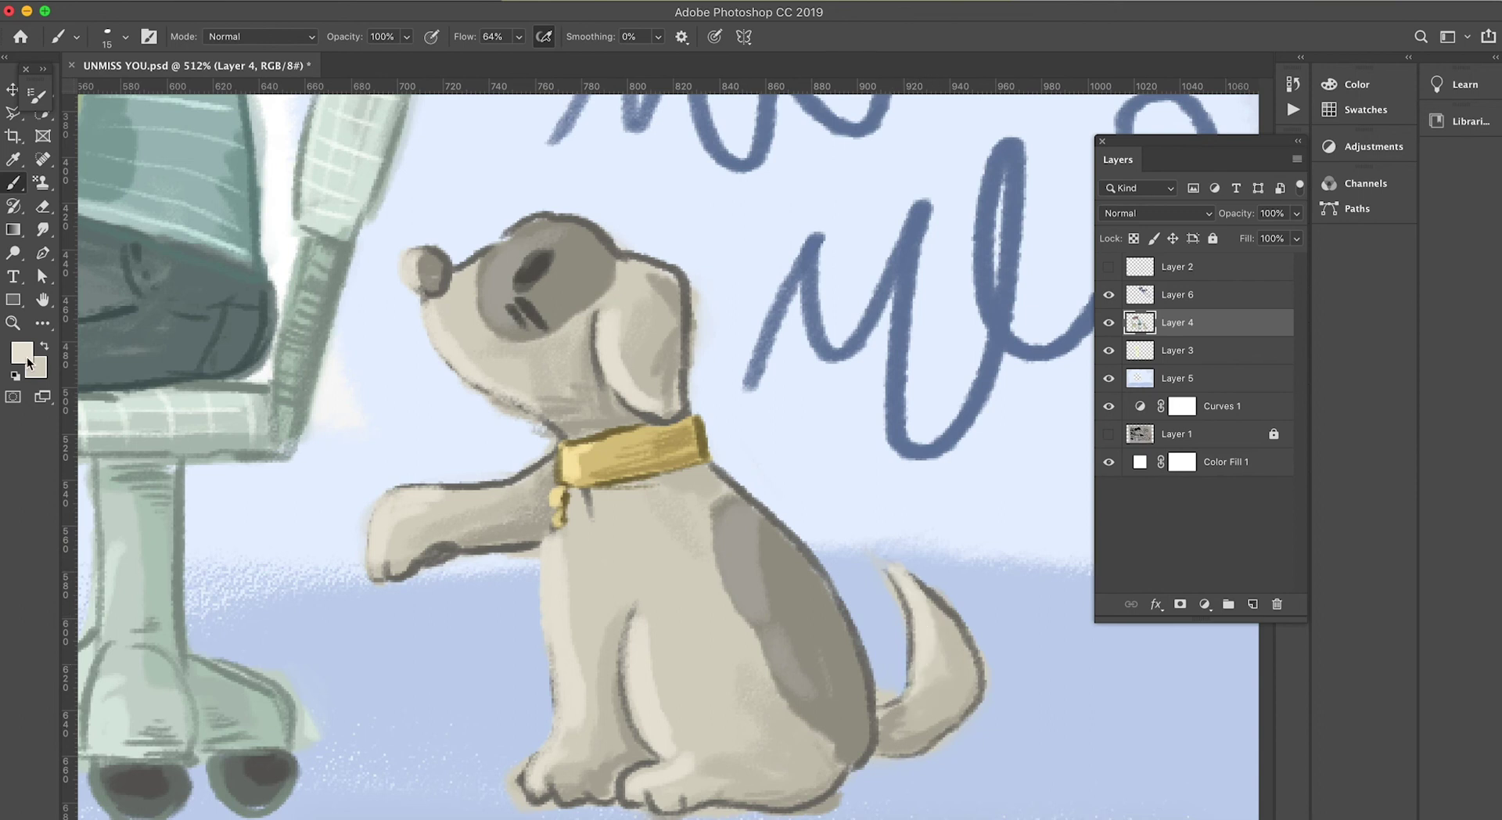
# - Pick a dark grey for touch-ups, shrink the brush, then resample a beige from the dog
pyautogui.click(27, 362)
pyautogui.click(1012, 325)
pyautogui.click(1294, 191)
pyautogui.press('[')
pyautogui.press('[')
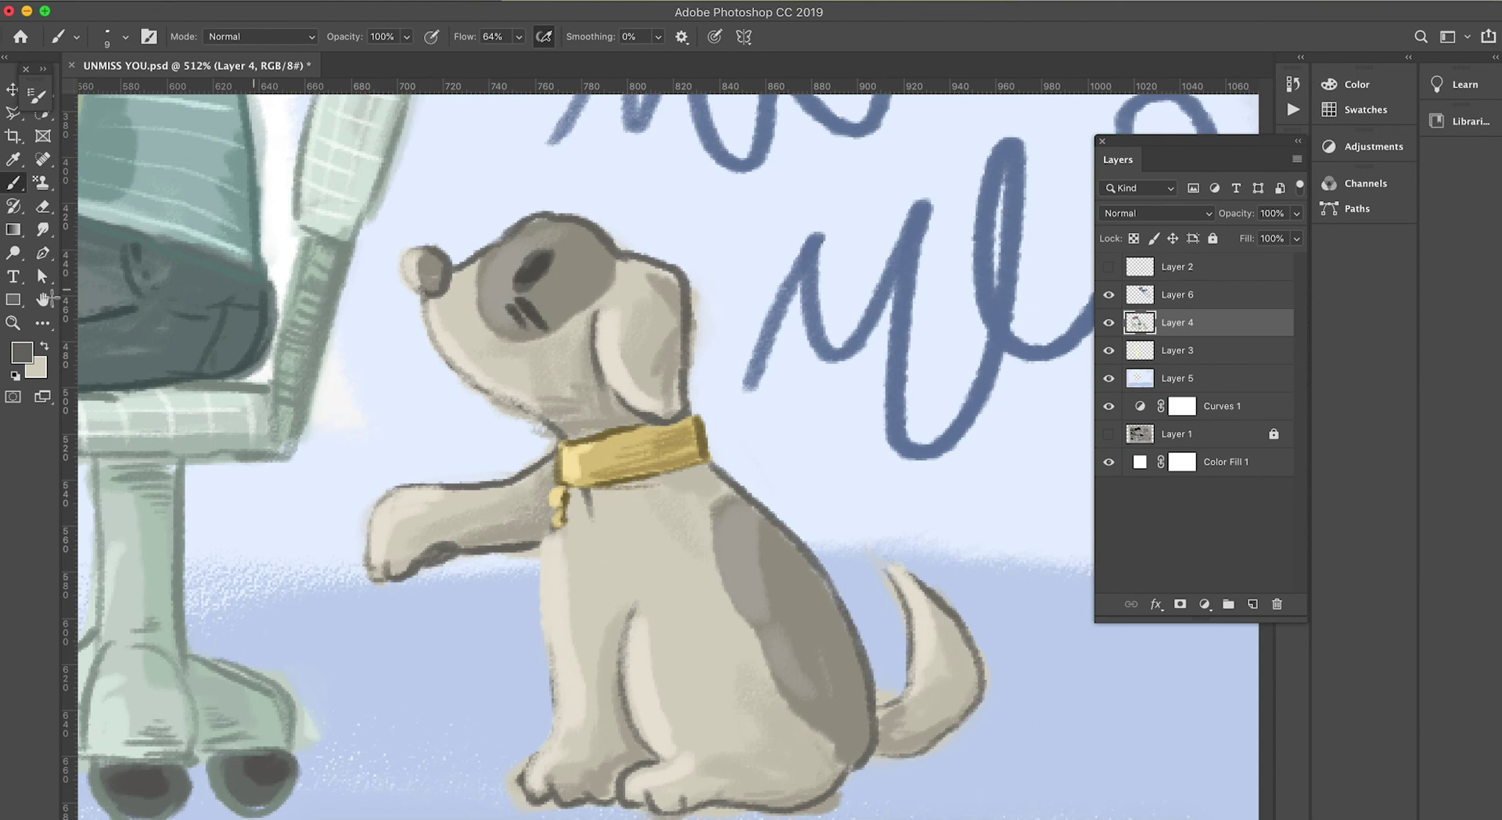
pyautogui.click(22, 352)
pyautogui.click(470, 270)
pyautogui.press('Return')
# - Resample the lighter beige of the dog's face, then the darker grey near the nose
pyautogui.click(22, 352)
pyautogui.click(475, 259)
pyautogui.press('Return')
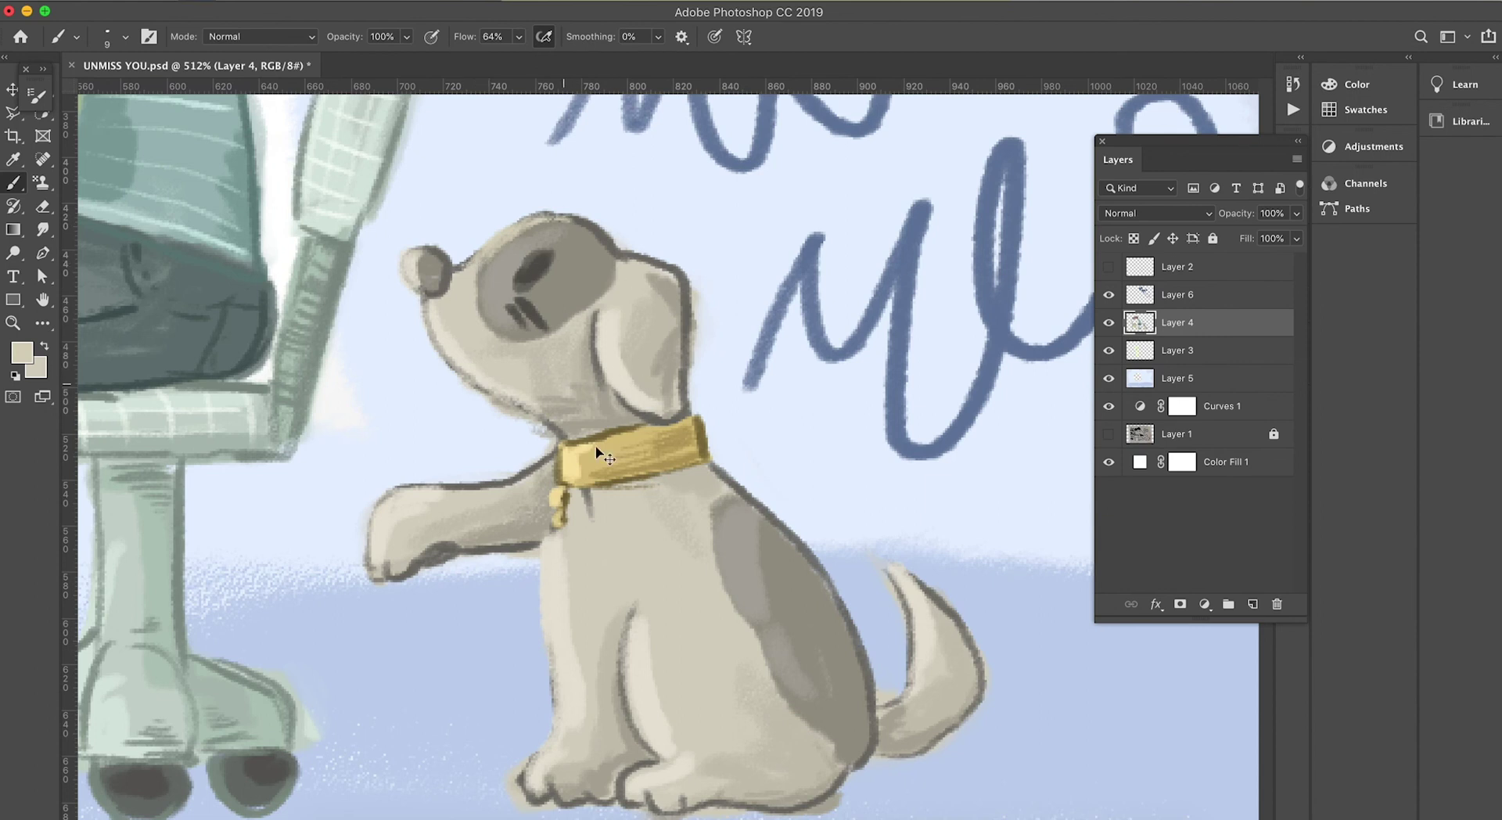
pyautogui.click(22, 352)
pyautogui.click(462, 272)
pyautogui.press('Return')
pyautogui.scroll(-5, 605, 430)
# - Save the finished illustration with Cmd+S
pyautogui.hotkey('ctrl', 's')
pyautogui.scroll(1, 605, 430)
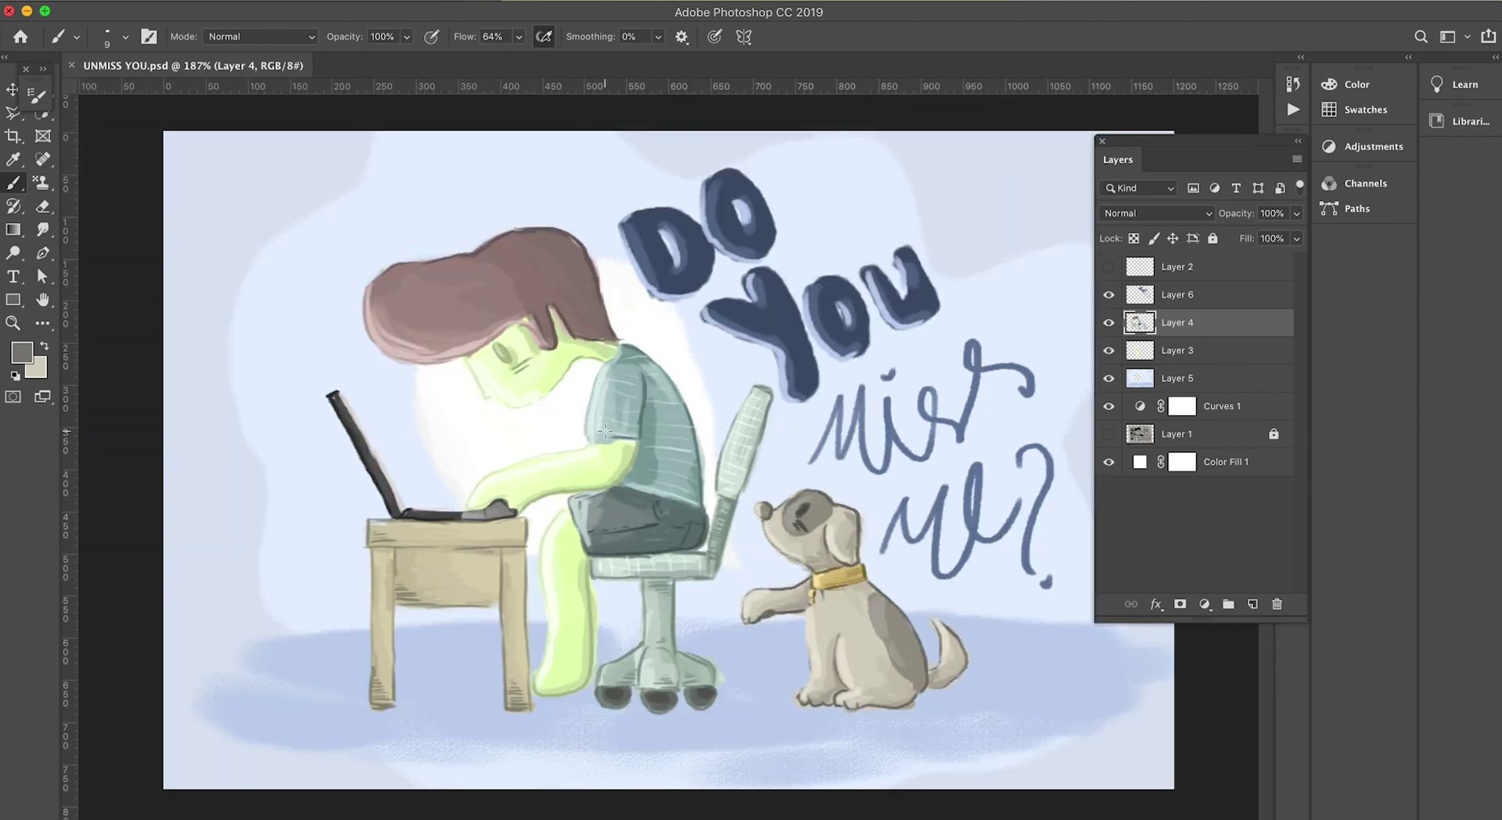
pyautogui.scroll(-2, 669, 461)
# - Dock the floating Layers panel into the right-hand panel area and deselect the dog's layer
pyautogui.press('v')
pyautogui.moveTo(1118, 159); pyautogui.dragTo(1330, 262)
pyautogui.click(1166, 335)
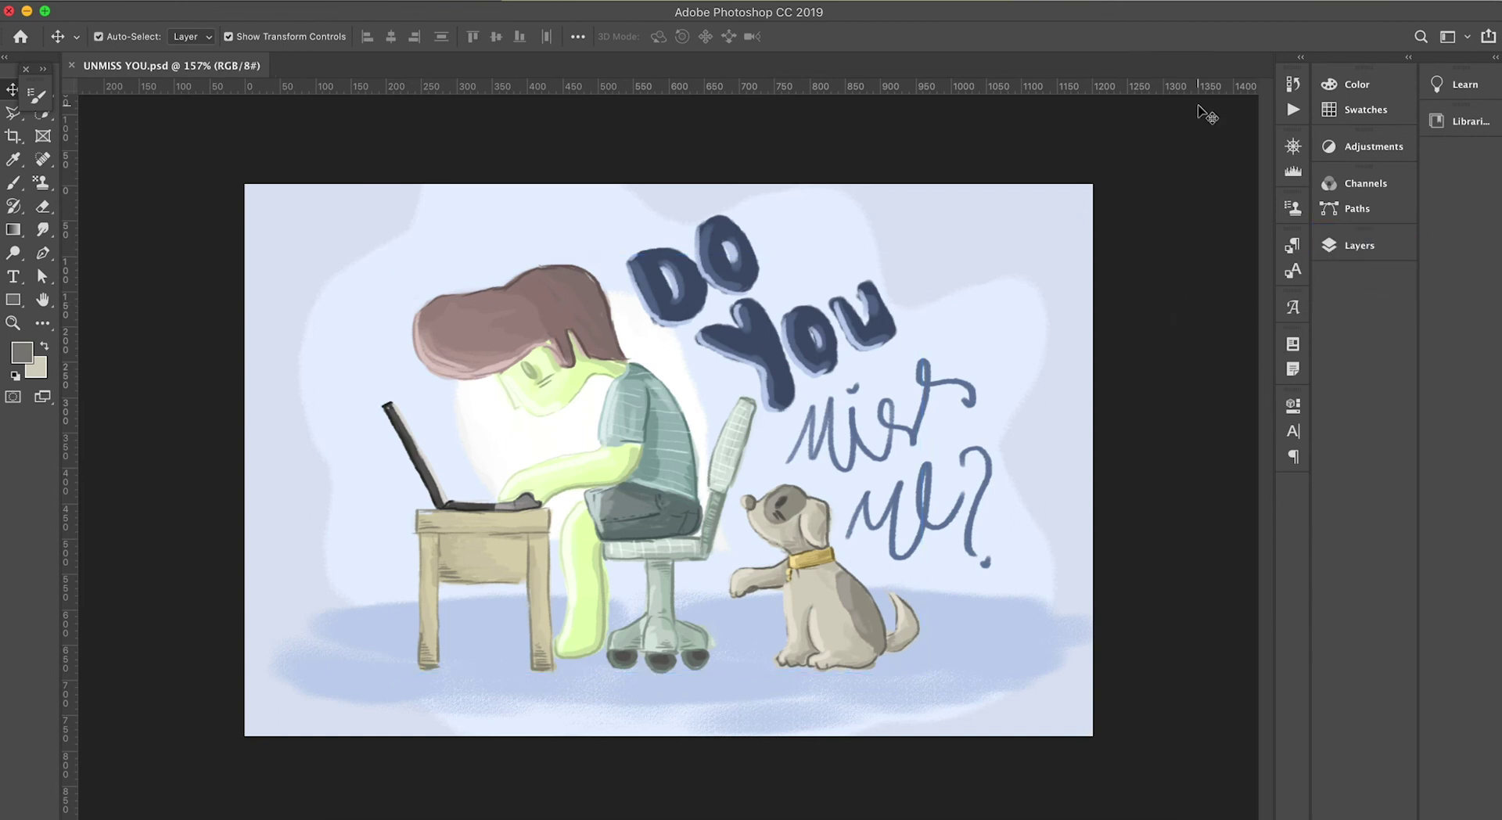